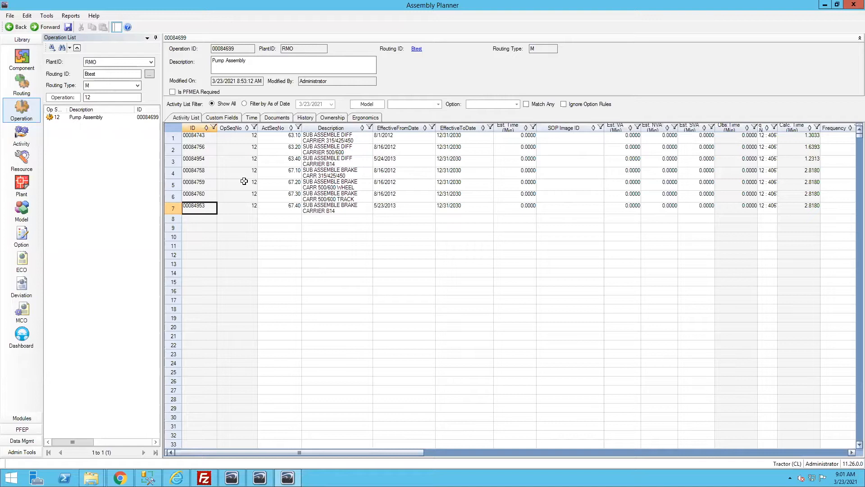
# Search the routing library for "btest" and open the Btest routing.
pyautogui.click(19, 86)
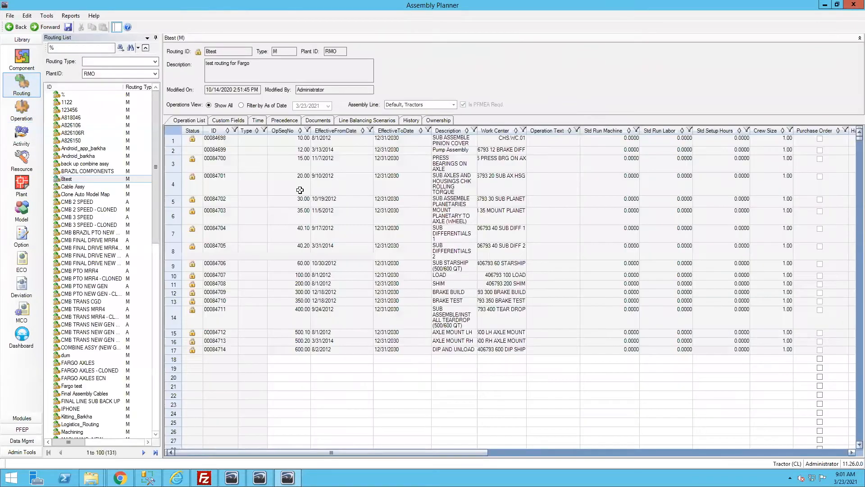
pyautogui.click(80, 179)
pyautogui.doubleClick(81, 48)
pyautogui.write('btest')
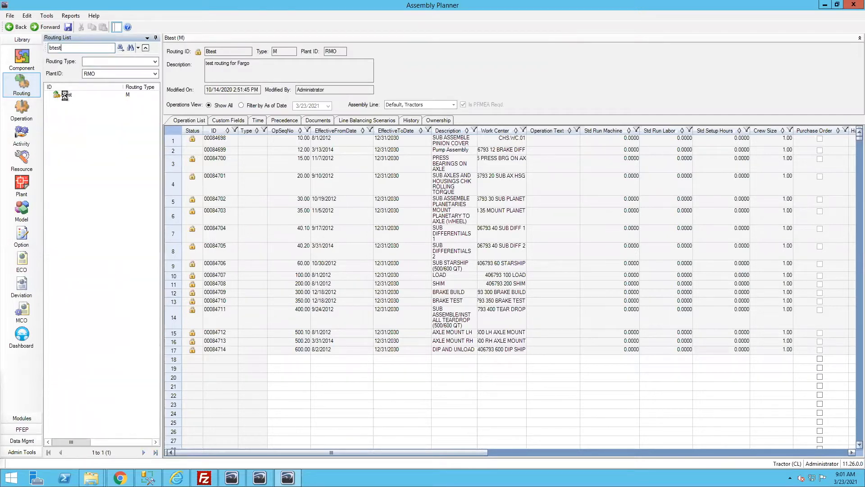
pyautogui.click(67, 95)
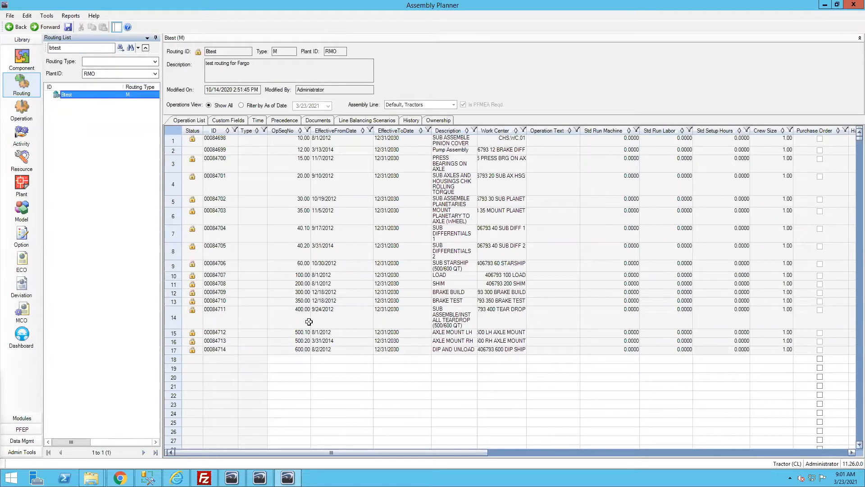
# Look over the Btest routing's operation descriptions and open the activity list of the Pump Assembly operation.
pyautogui.moveTo(450, 139); pyautogui.dragTo(469, 349)
pyautogui.click(470, 350)
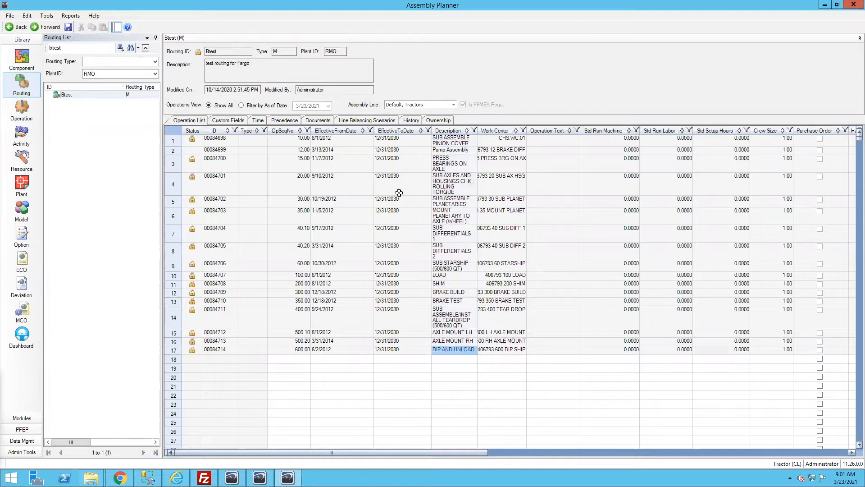
pyautogui.doubleClick(175, 150)
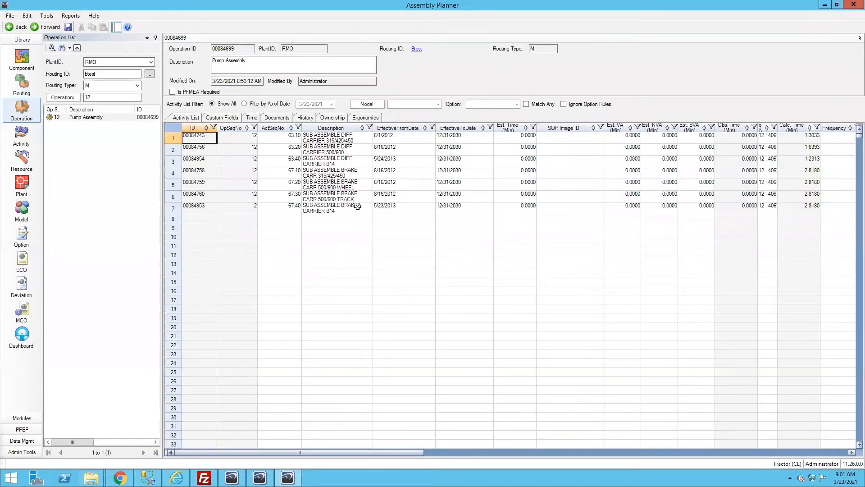
# Return to the Btest routing and generate its SOS deployment report with the default options and all stations included.
pyautogui.click(22, 85)
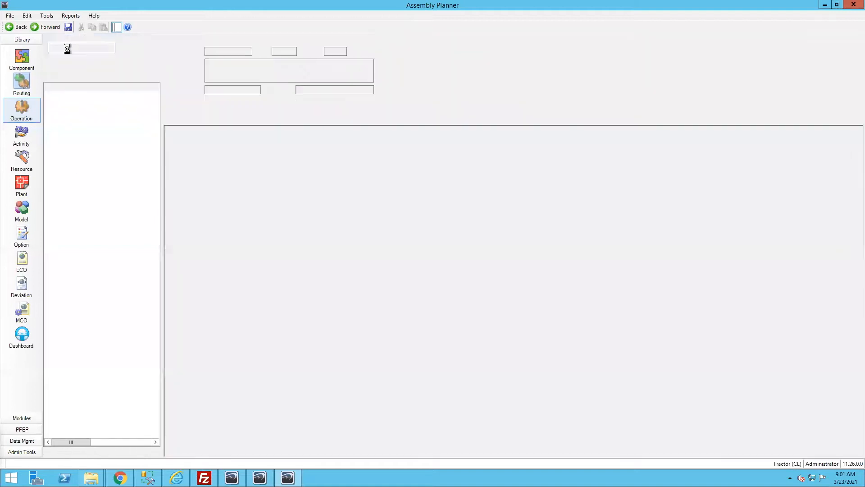
pyautogui.click(70, 16)
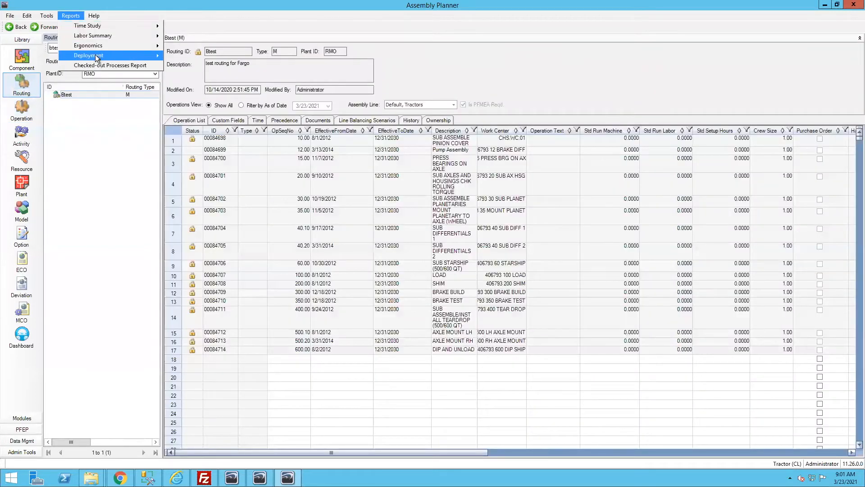
pyautogui.moveTo(95, 55)
pyautogui.click(201, 104)
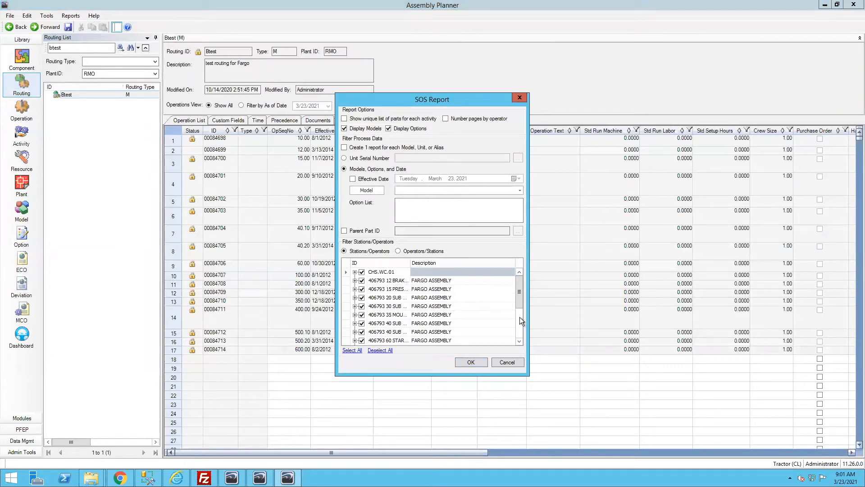
pyautogui.click(469, 362)
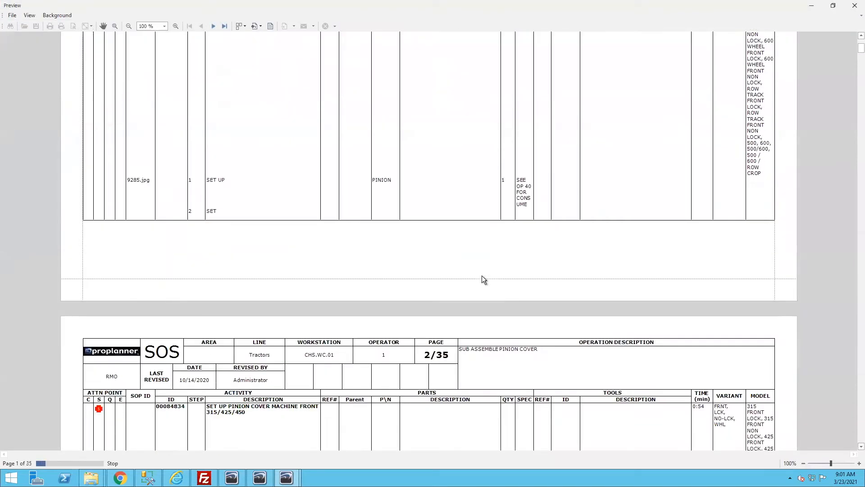
# Examine the activities, work steps, parts and tools across the SOS report pages, and close the preview.
pyautogui.scroll(-10, 482, 279)
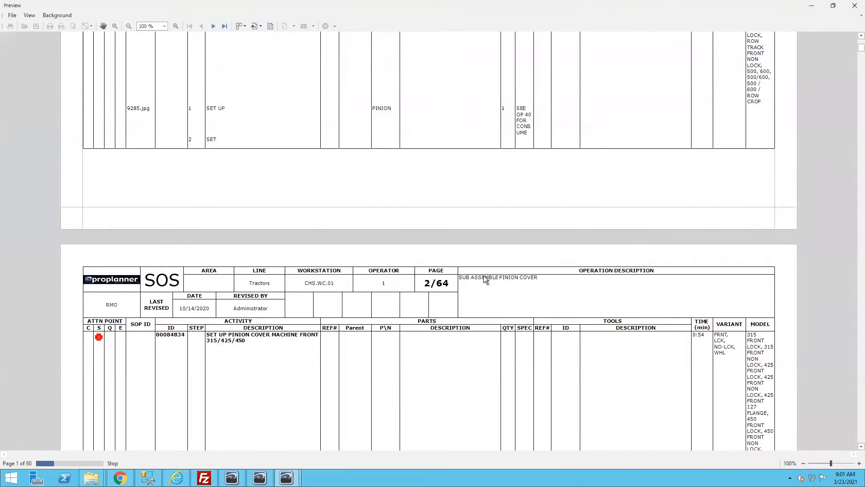
pyautogui.scroll(-5, 484, 279)
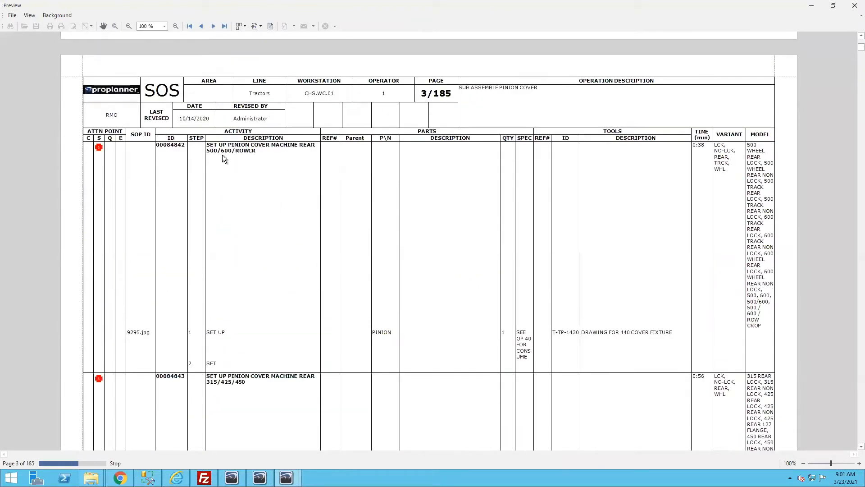
pyautogui.scroll(-10, 285, 325)
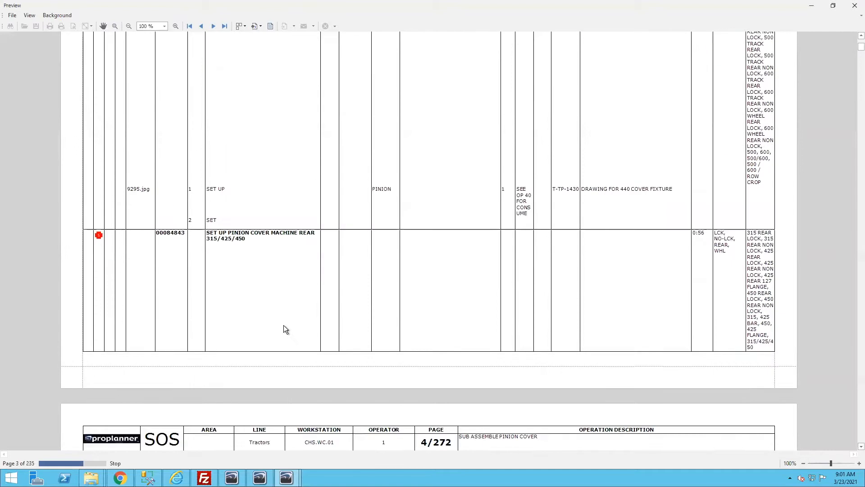
pyautogui.scroll(-20, 284, 329)
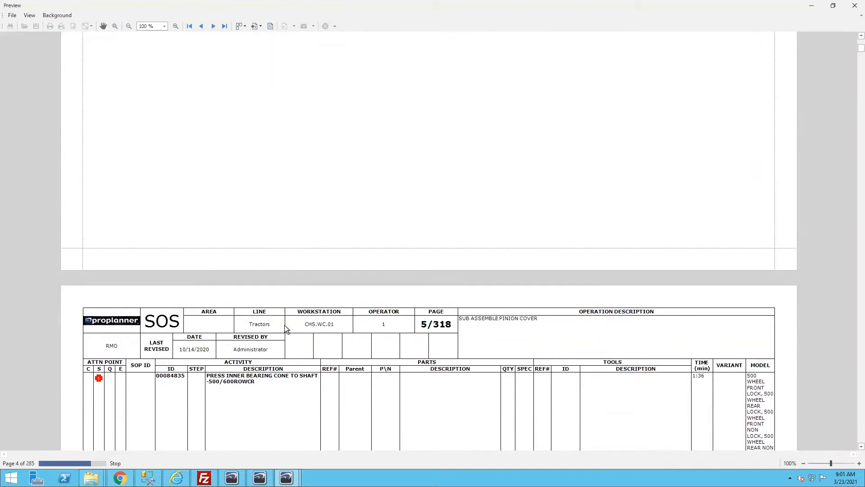
pyautogui.scroll(-8, 285, 326)
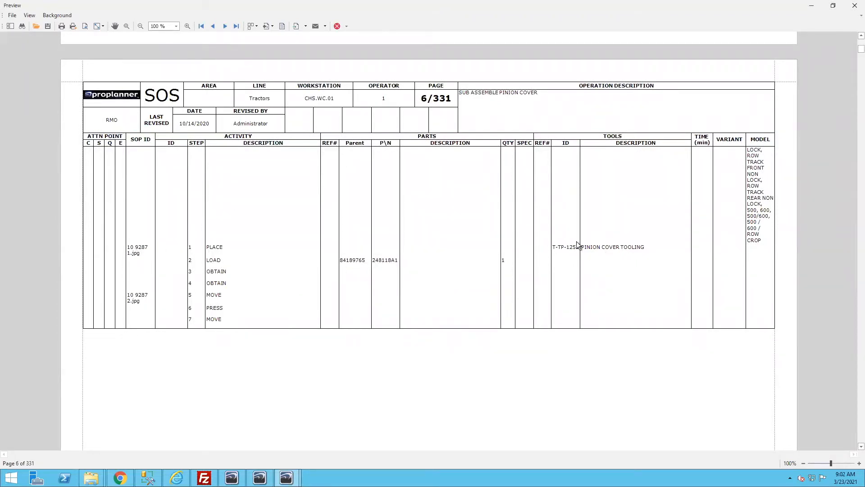
pyautogui.scroll(-5, 599, 268)
pyautogui.moveTo(854, 55); pyautogui.dragTo(852, 145)
pyautogui.click(337, 26)
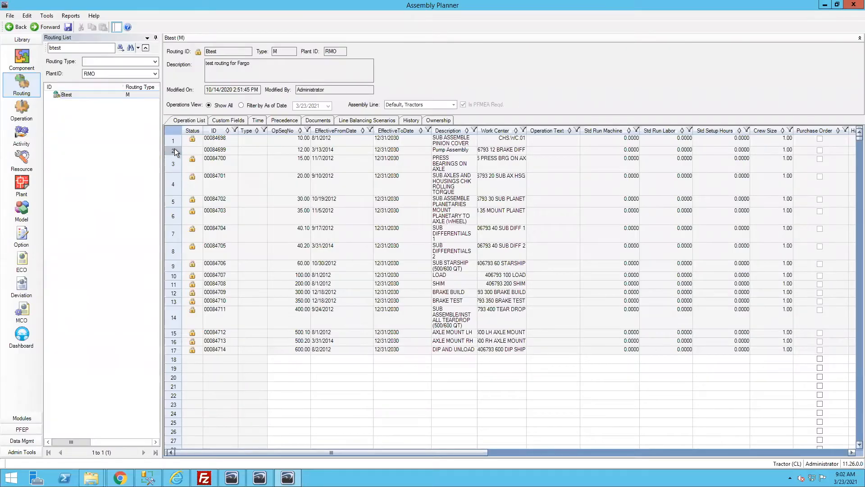
# Open the Pump Assembly operation and set the SOP Image ID of its first activity, SUB ASSEMBLE DIFF CARRIER 315/425/450, to pumpgrey.jpg.
pyautogui.doubleClick(175, 151)
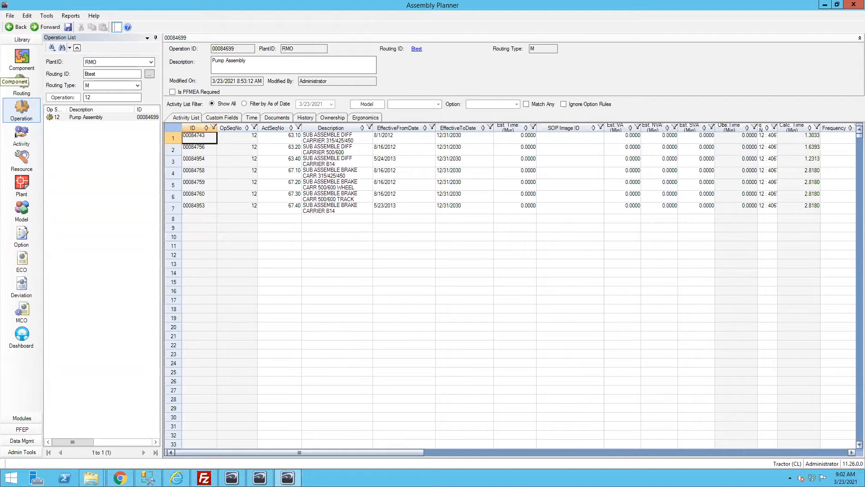
pyautogui.click(326, 152)
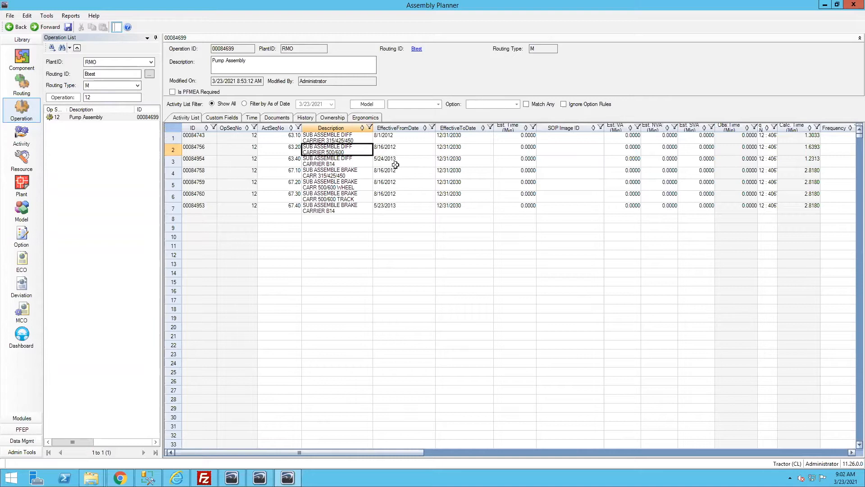
pyautogui.click(577, 141)
pyautogui.click(600, 138)
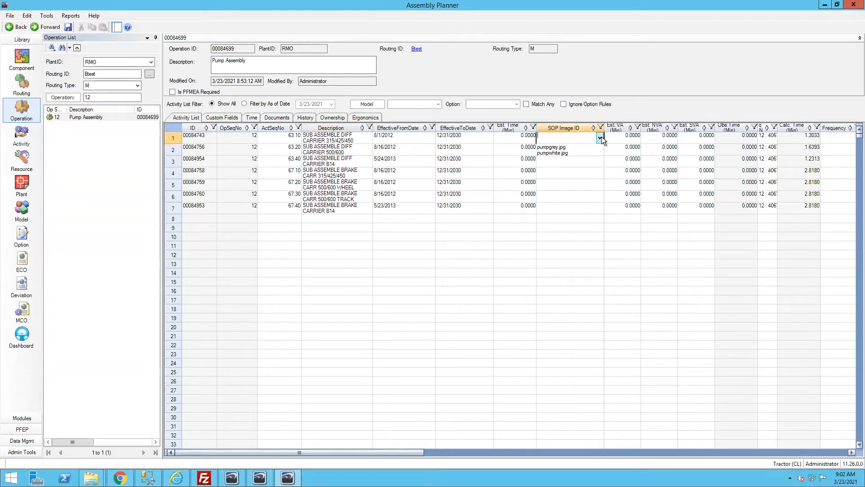
pyautogui.click(566, 145)
pyautogui.click(397, 137)
pyautogui.click(310, 137)
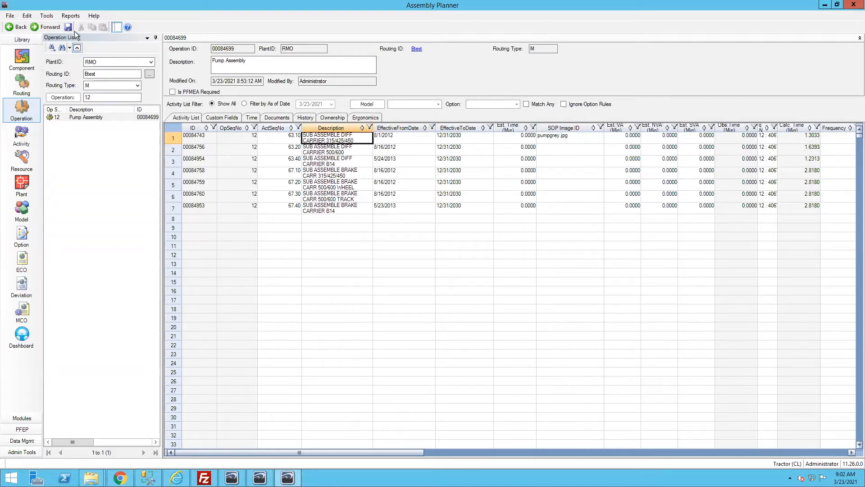
# Generate the SOP deployment report for the Pump Assembly operation with the default options.
pyautogui.click(70, 15)
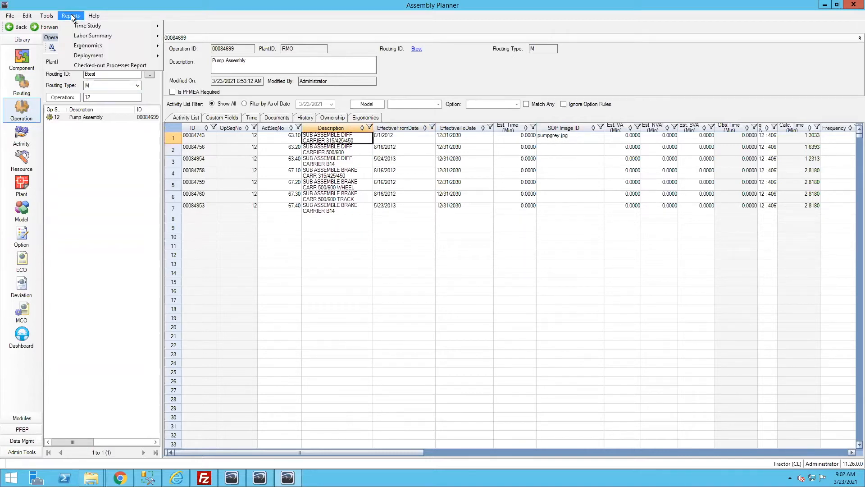
pyautogui.moveTo(99, 53)
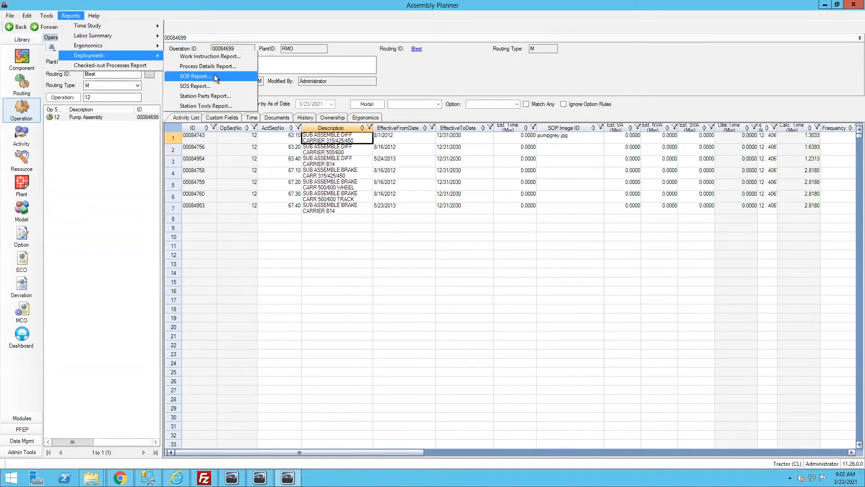
pyautogui.click(215, 76)
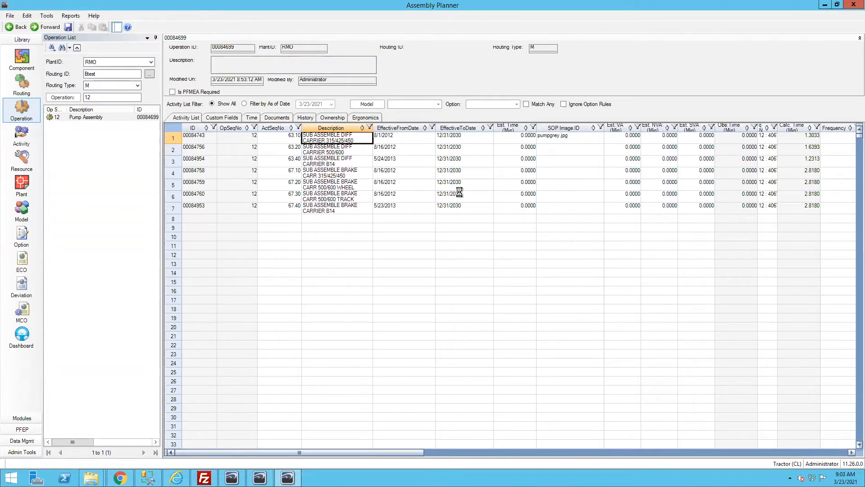
pyautogui.click(464, 362)
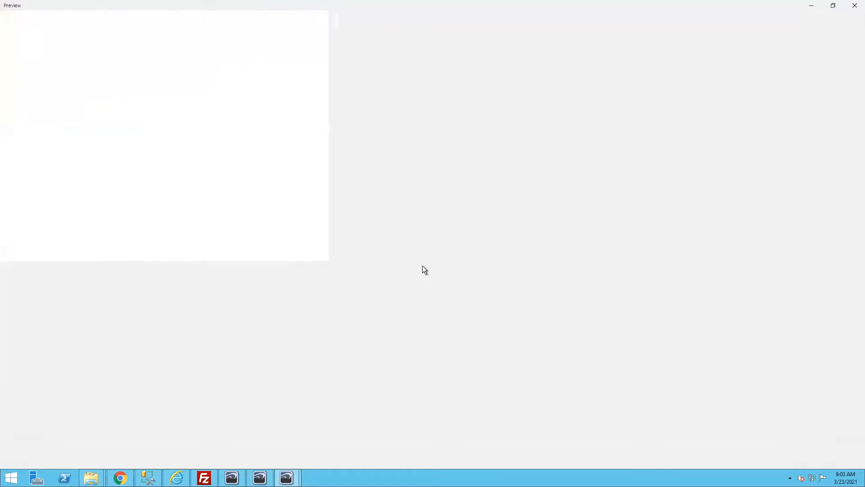
# Examine the SOP report's activity pages, including the first page's pump image, components and step descriptions, and close the preview.
pyautogui.scroll(-1, 423, 264)
pyautogui.scroll(-2, 423, 264)
pyautogui.scroll(3, 423, 265)
pyautogui.scroll(-4, 424, 264)
pyautogui.scroll(-2, 423, 269)
pyautogui.scroll(6, 423, 269)
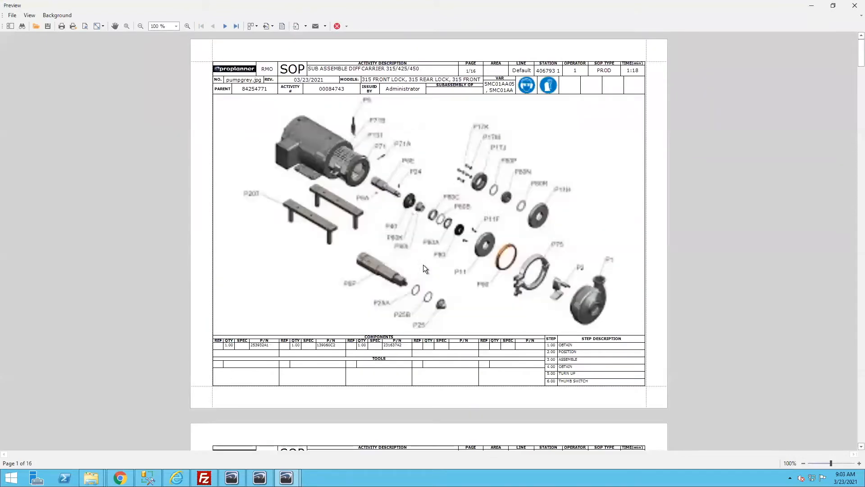
pyautogui.scroll(-10, 423, 265)
pyautogui.scroll(-4, 423, 265)
pyautogui.scroll(3, 423, 265)
pyautogui.scroll(-3, 423, 265)
pyautogui.scroll(3, 423, 265)
pyautogui.scroll(11, 425, 269)
pyautogui.scroll(-12, 424, 269)
pyautogui.scroll(-20, 425, 269)
pyautogui.scroll(-11, 423, 264)
pyautogui.scroll(4, 399, 190)
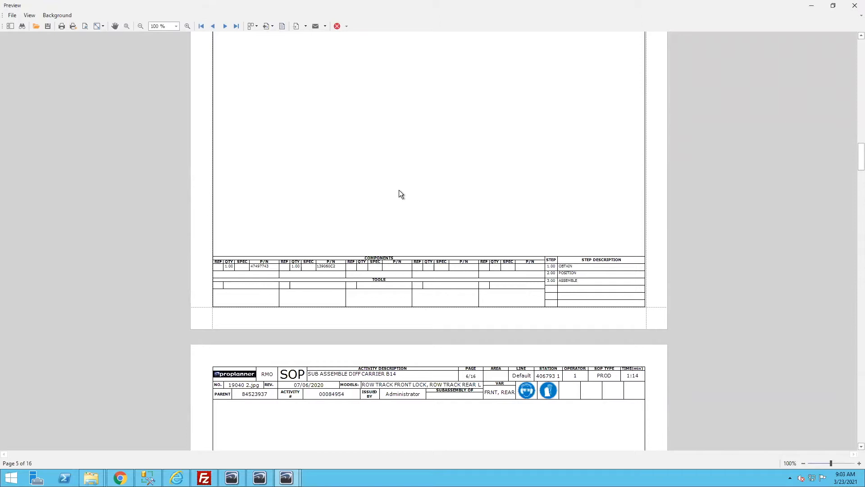
pyautogui.scroll(-8, 399, 190)
pyautogui.scroll(20, 415, 182)
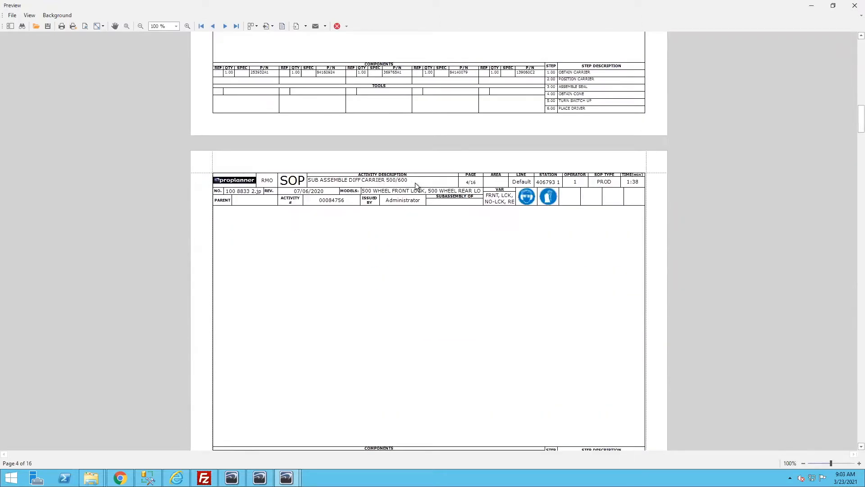
pyautogui.scroll(20, 415, 182)
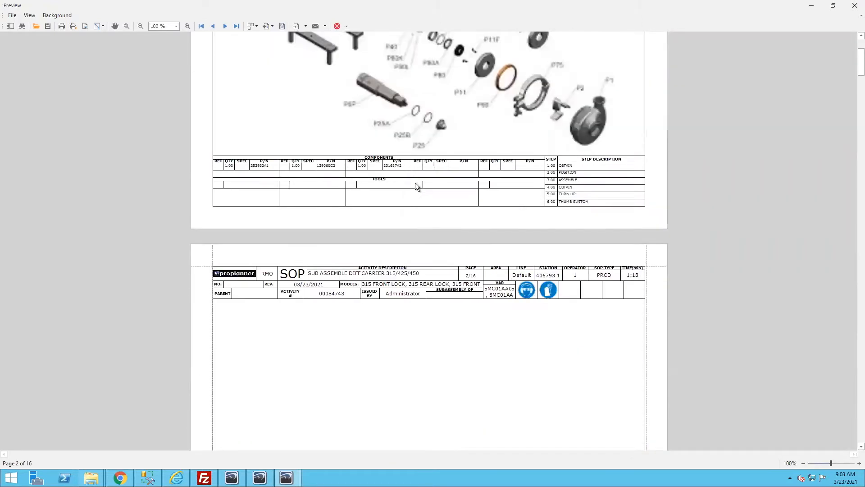
pyautogui.scroll(3, 415, 182)
pyautogui.scroll(2, 409, 120)
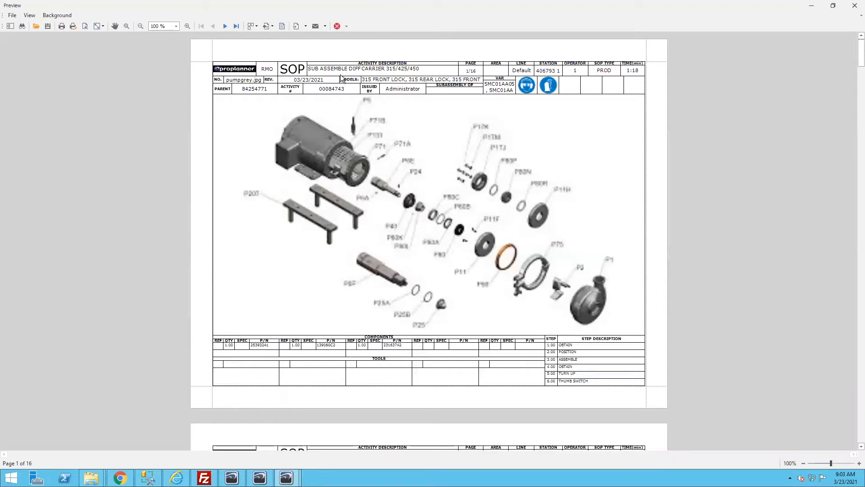
pyautogui.click(337, 26)
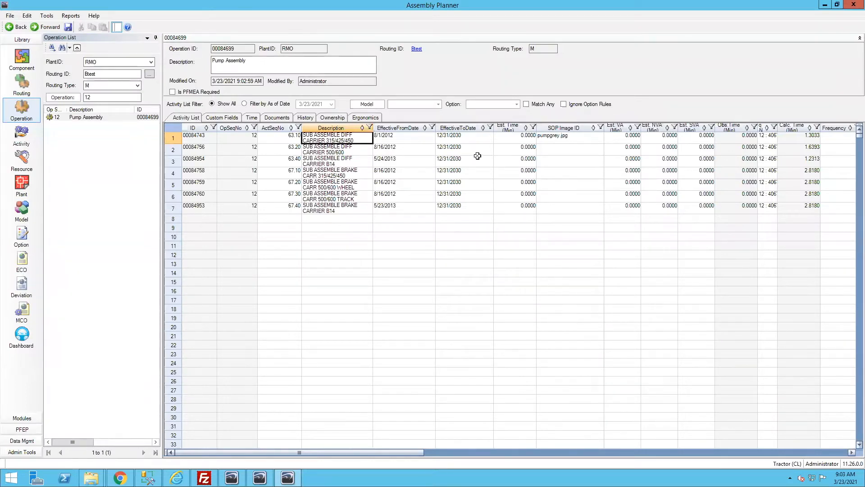
# Clear the SOP Image ID of the SUB ASSEMBLE DIFF CARRIER 315/425/450 activity.
pyautogui.click(574, 138)
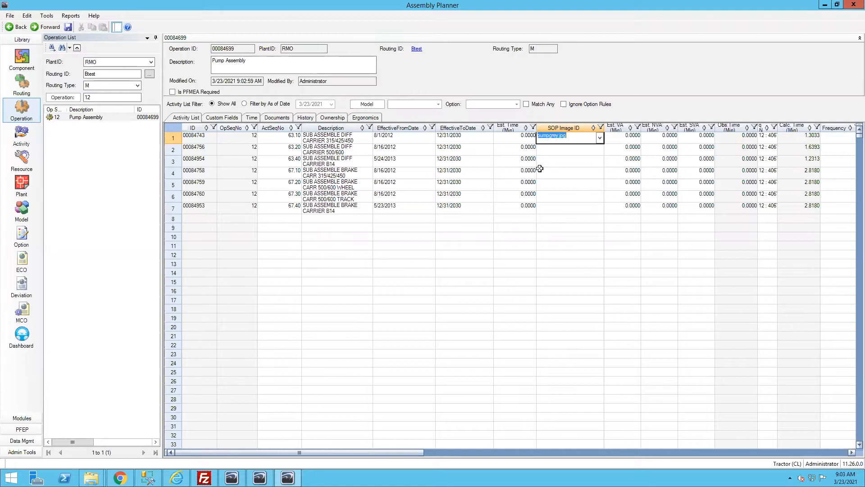
pyautogui.press('Delete')
pyautogui.click(505, 140)
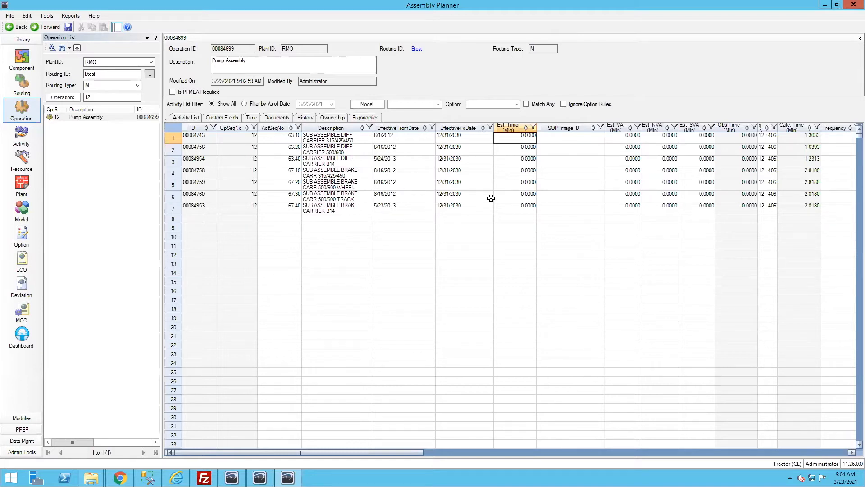
# Open the SUB ASSEMBLE DIFF CARRIER 315/425/450 activity and review its work step descriptions and attached documents.
pyautogui.click(814, 140)
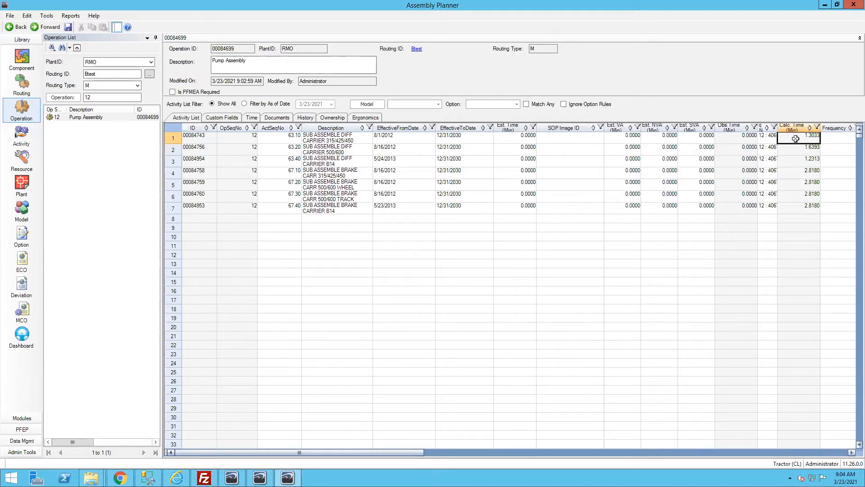
pyautogui.click(177, 140)
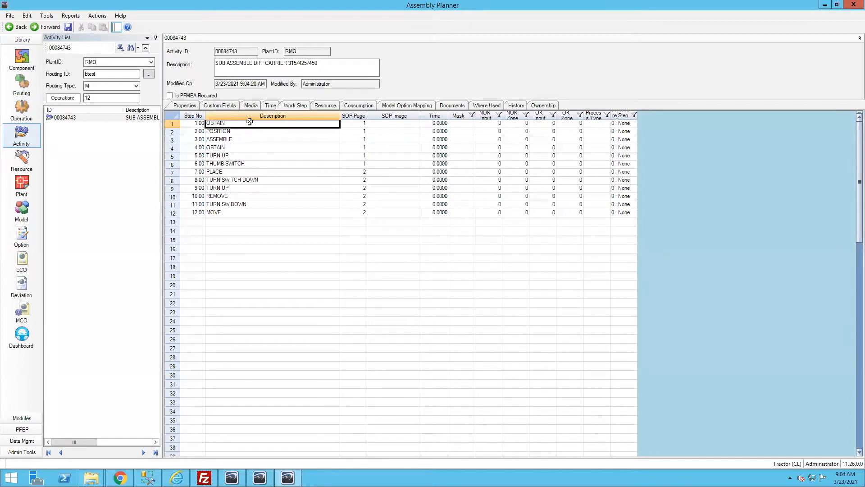
pyautogui.moveTo(247, 122); pyautogui.dragTo(248, 196)
pyautogui.moveTo(249, 239); pyautogui.dragTo(249, 238)
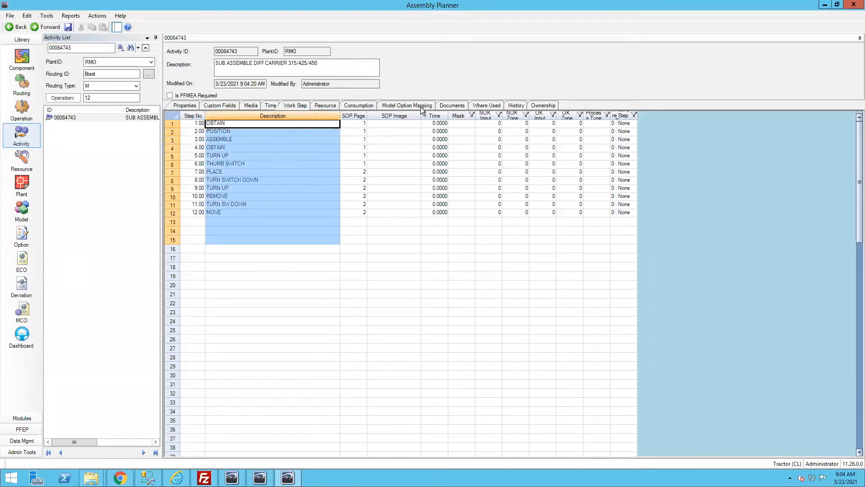
pyautogui.click(451, 106)
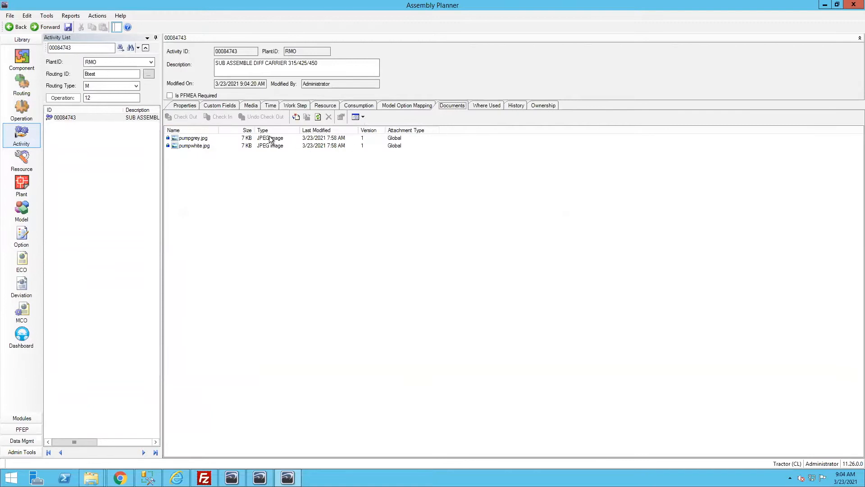
# In the activity's model option mapping, assign SOP image pumpgrey.jpg to option 5MC01AA05 and pumpwhite.jpg to option 5MC01AA25.
pyautogui.click(406, 105)
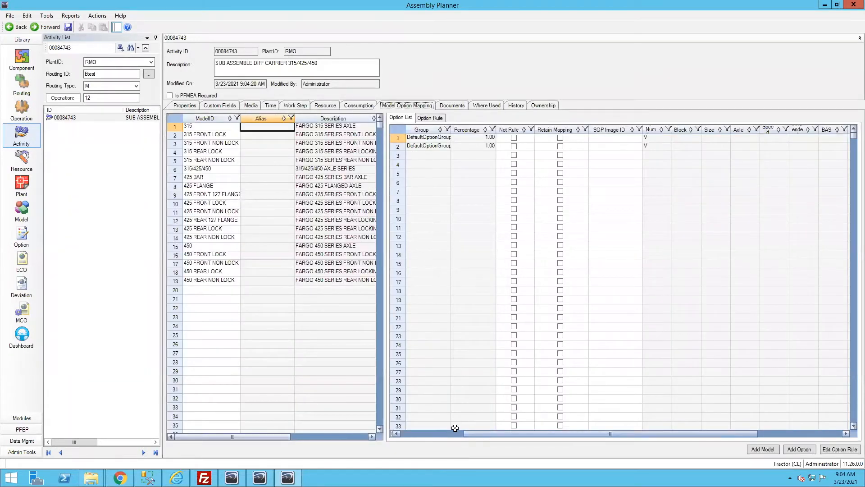
pyautogui.click(432, 145)
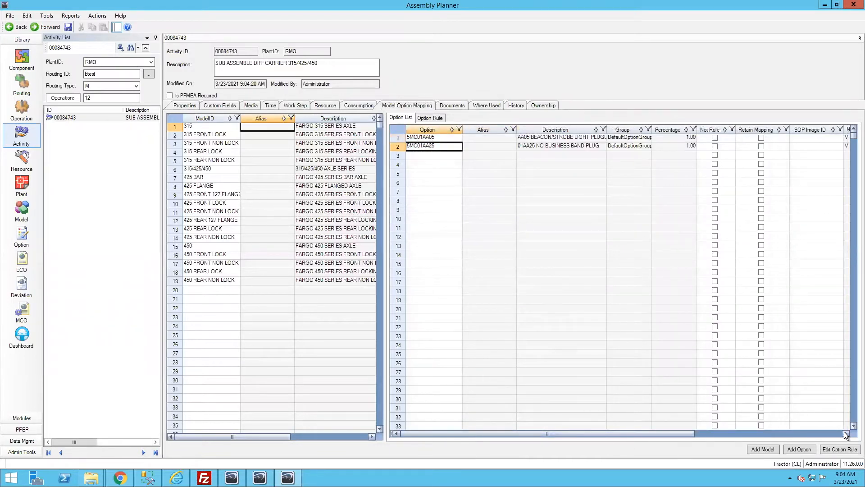
pyautogui.click(844, 432)
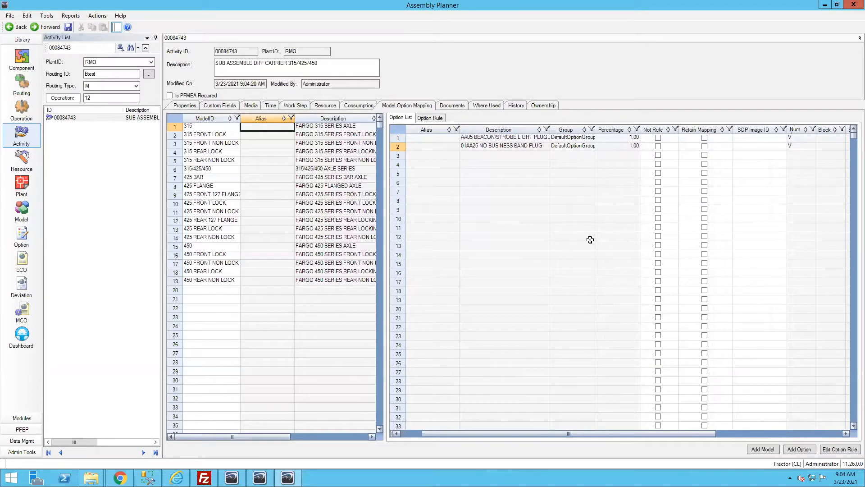
pyautogui.click(785, 138)
pyautogui.click(782, 138)
pyautogui.click(764, 144)
pyautogui.click(786, 146)
pyautogui.click(784, 147)
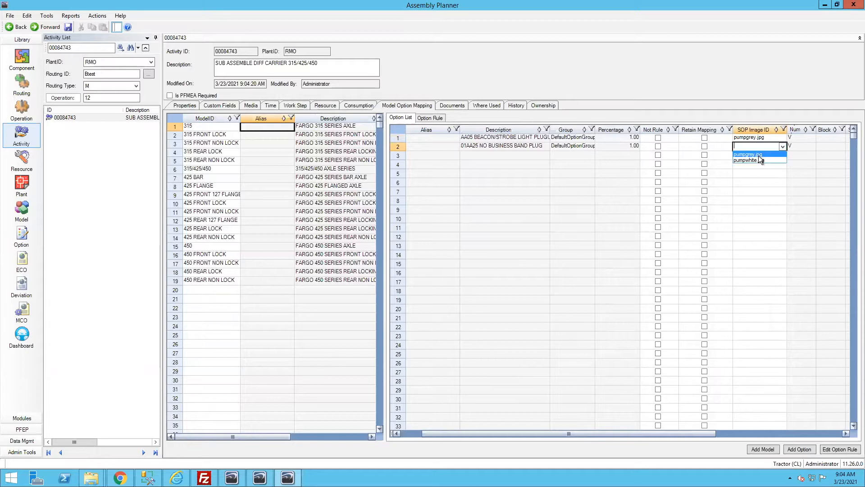
pyautogui.click(754, 160)
pyautogui.click(490, 146)
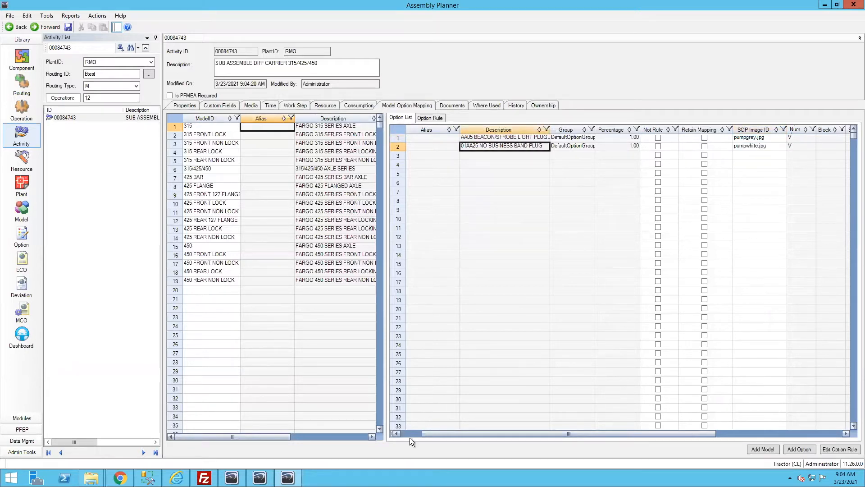
# Copy the option ID 5MC01AA25 from the activity's option list.
pyautogui.click(409, 434)
pyautogui.click(437, 137)
pyautogui.rightClick(437, 137)
pyautogui.click(417, 139)
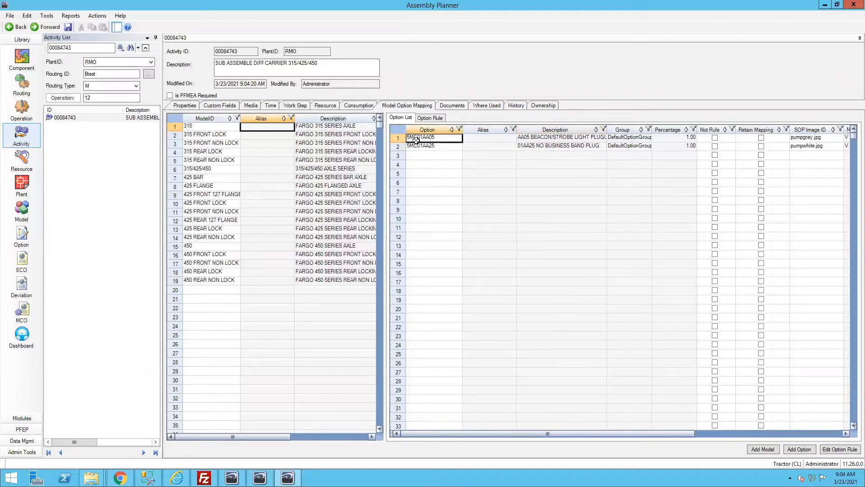
pyautogui.click(418, 146)
pyautogui.rightClick(417, 146)
pyautogui.click(453, 162)
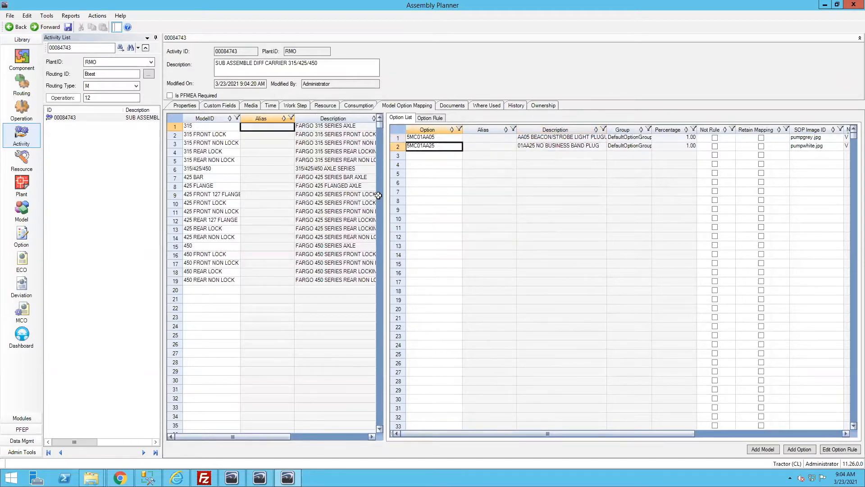
# Generate the SOP deployment report for the Pump Assembly operation, filtered by option 5MC01AA25.
pyautogui.click(20, 104)
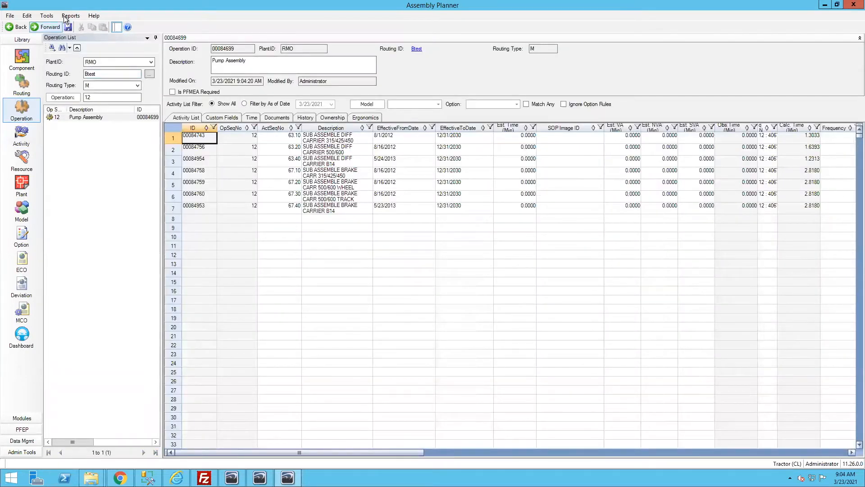
pyautogui.click(68, 16)
pyautogui.moveTo(117, 55)
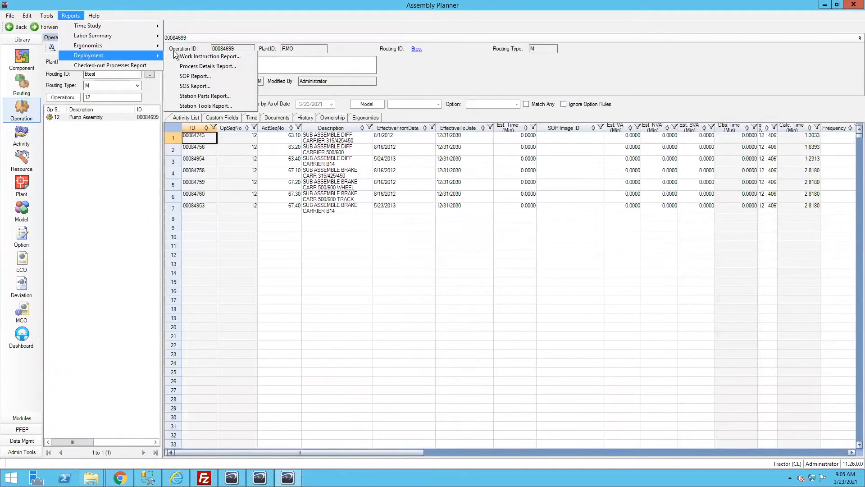
pyautogui.click(199, 77)
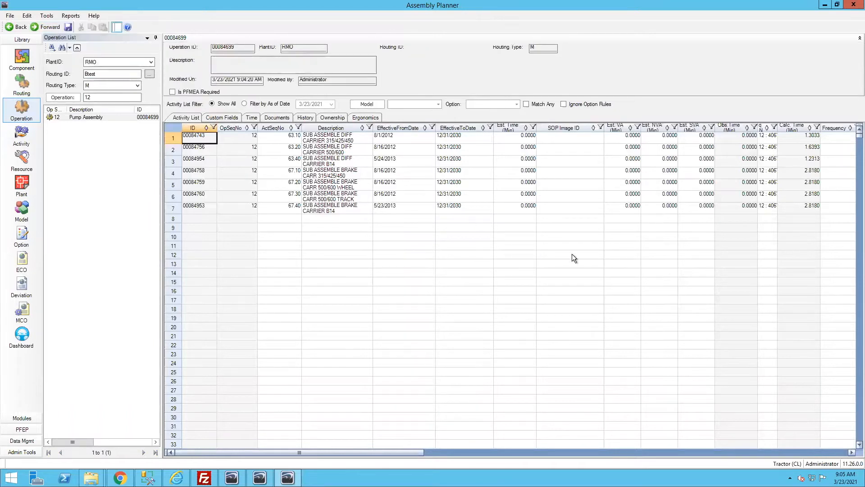
pyautogui.click(402, 204)
pyautogui.hotkey('ctrl', 'v')
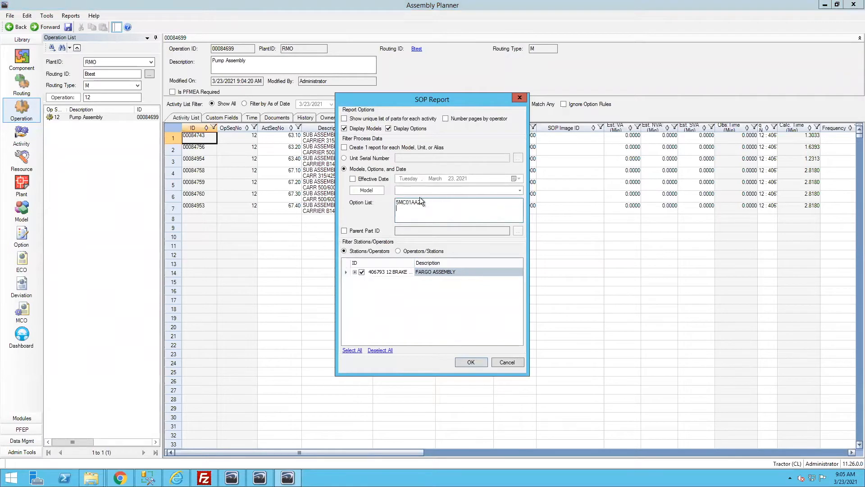
pyautogui.click(470, 363)
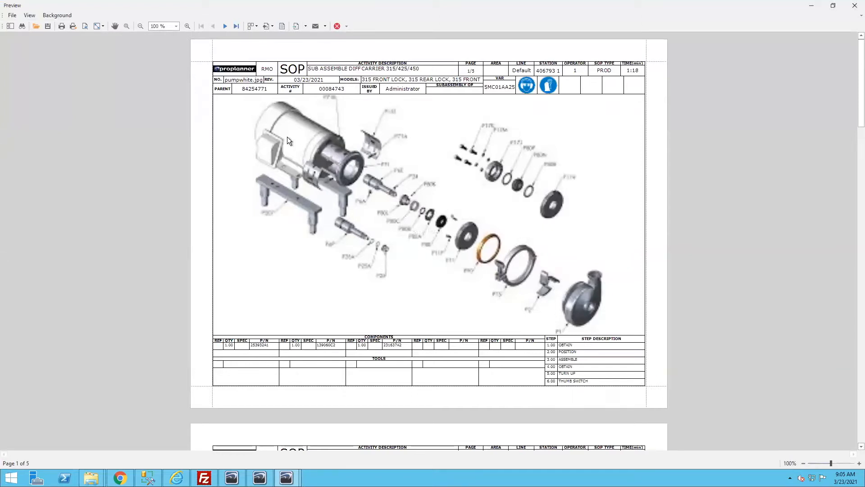
# Examine the filtered SOP report's pages, checking the first activity's pump image and variant, and close the preview.
pyautogui.scroll(-6, 417, 191)
pyautogui.scroll(4, 417, 191)
pyautogui.scroll(3, 417, 193)
pyautogui.click(337, 26)
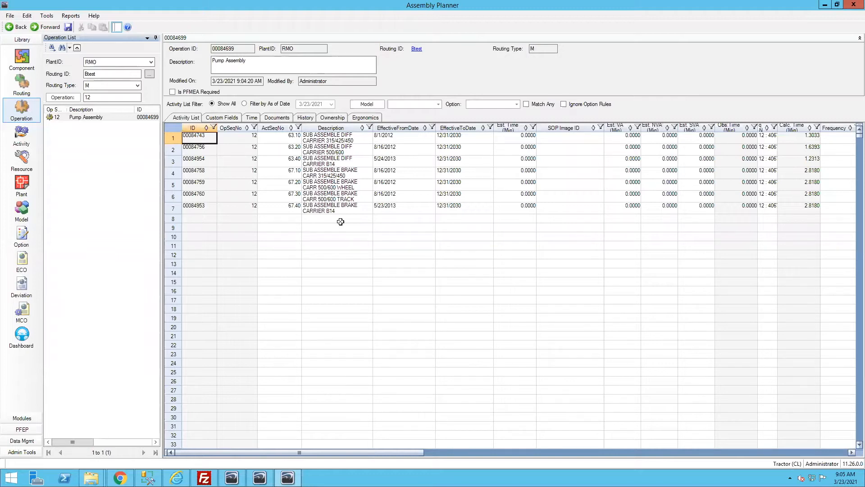
# Reopen the SUB ASSEMBLE DIFF CARRIER 315/425/450 activity and clear the SOP Image IDs of options 5MC01AA05 and 5MC01AA25.
pyautogui.doubleClick(174, 138)
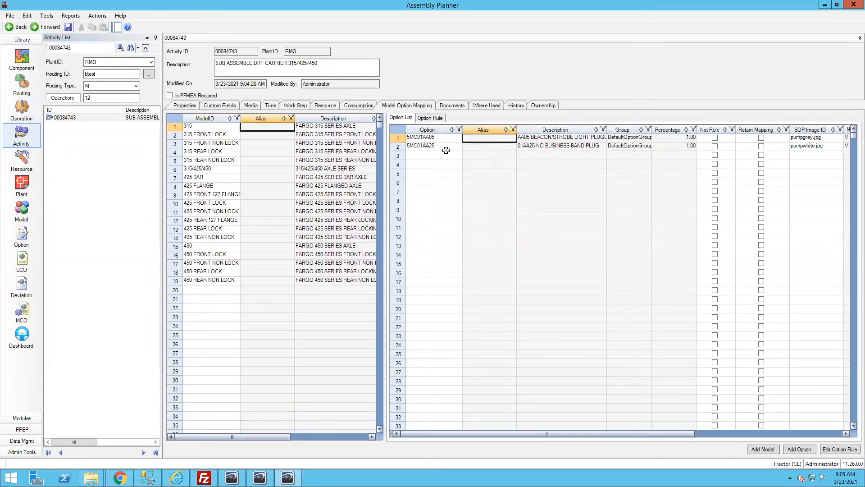
pyautogui.click(805, 136)
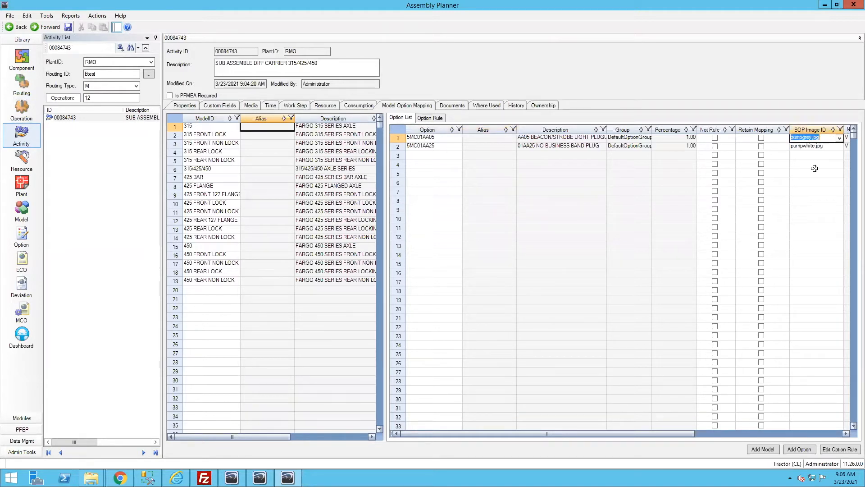
pyautogui.press('BackSpace')
pyautogui.click(809, 147)
pyautogui.press('BackSpace')
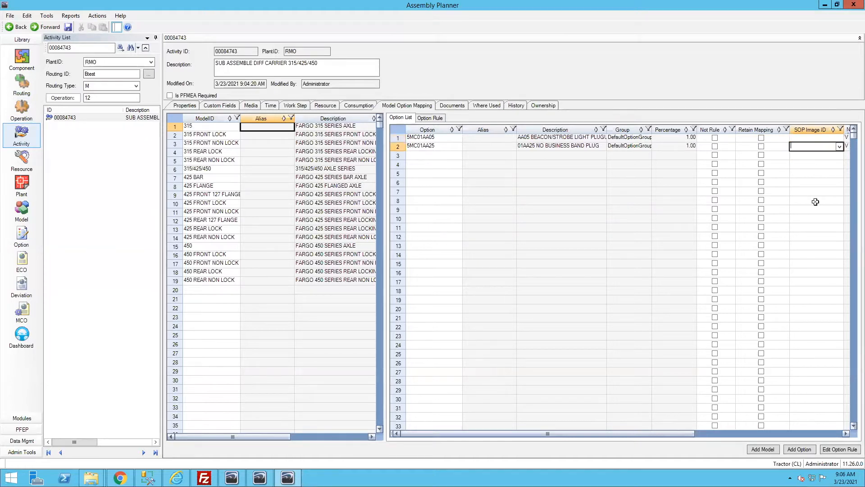
pyautogui.click(446, 148)
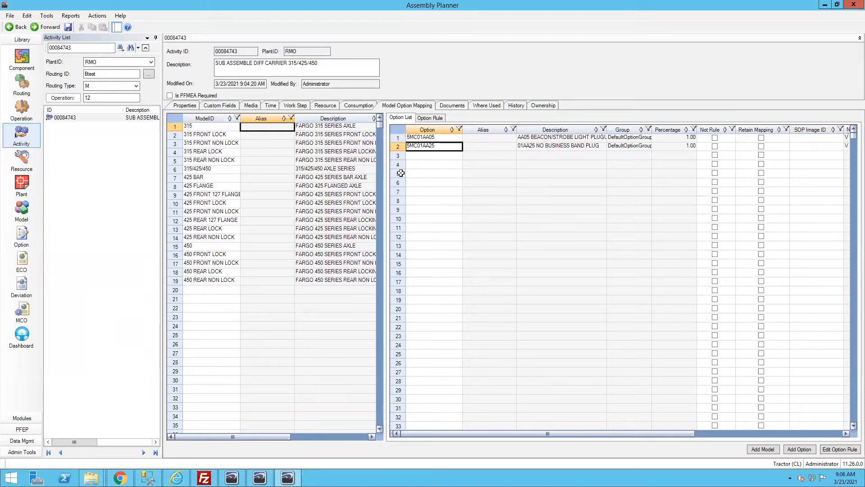
pyautogui.click(434, 146)
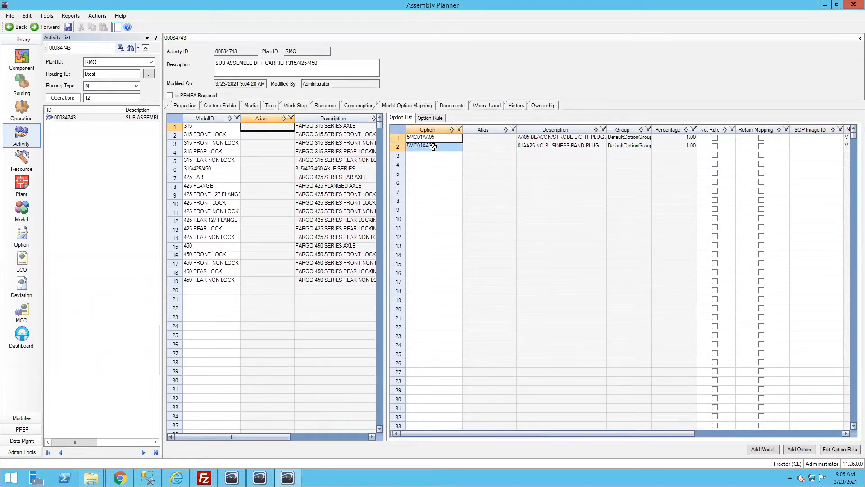
# Review the activity's consumed parts and assign option 5MC01AA05 to part 231637A2.
pyautogui.click(351, 106)
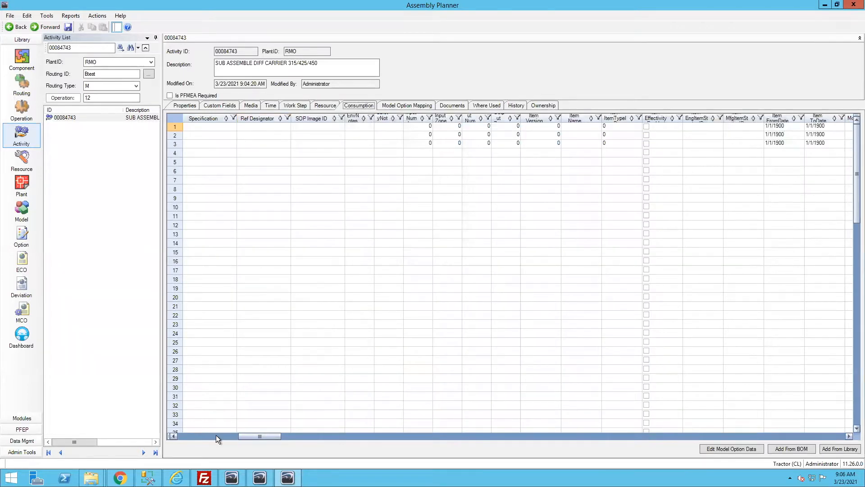
pyautogui.click(213, 437)
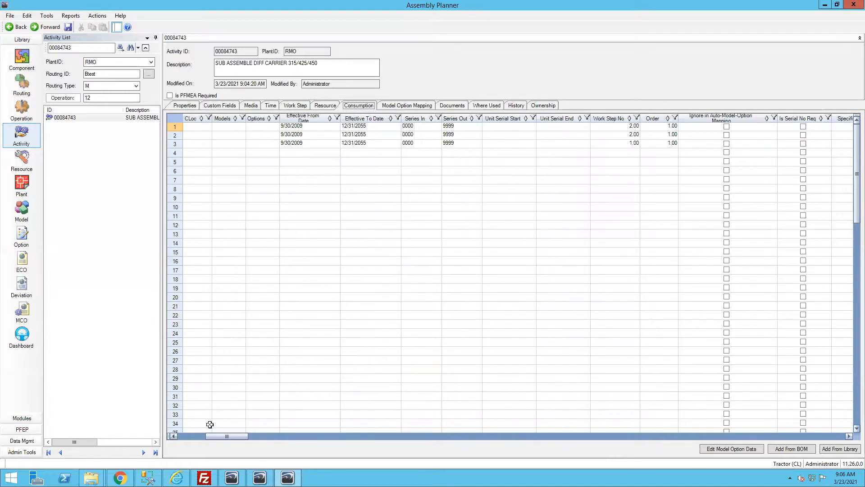
pyautogui.click(198, 437)
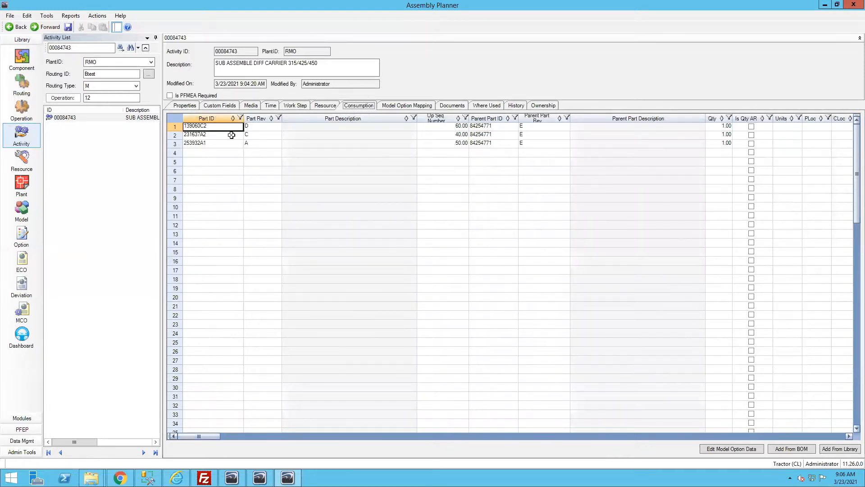
pyautogui.click(220, 145)
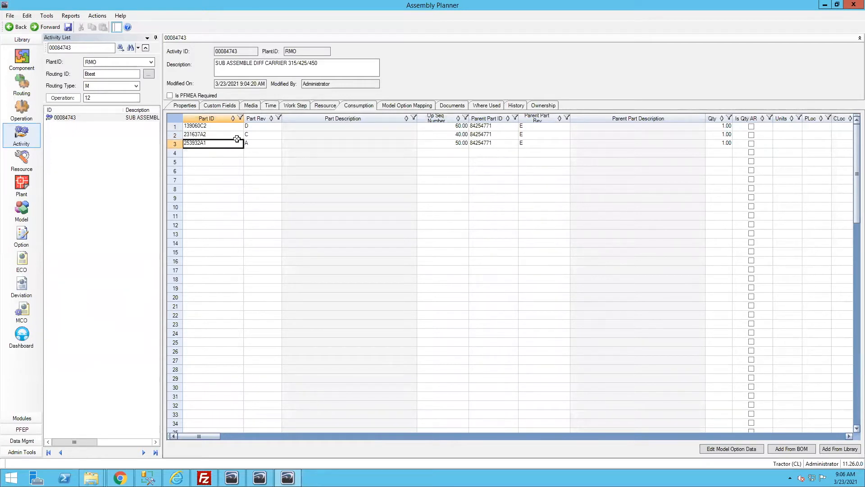
pyautogui.moveTo(488, 136); pyautogui.dragTo(488, 142)
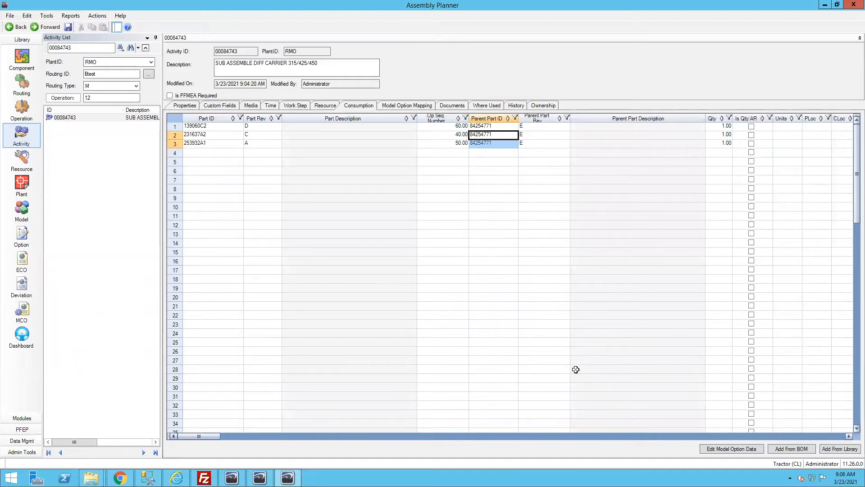
pyautogui.click(849, 438)
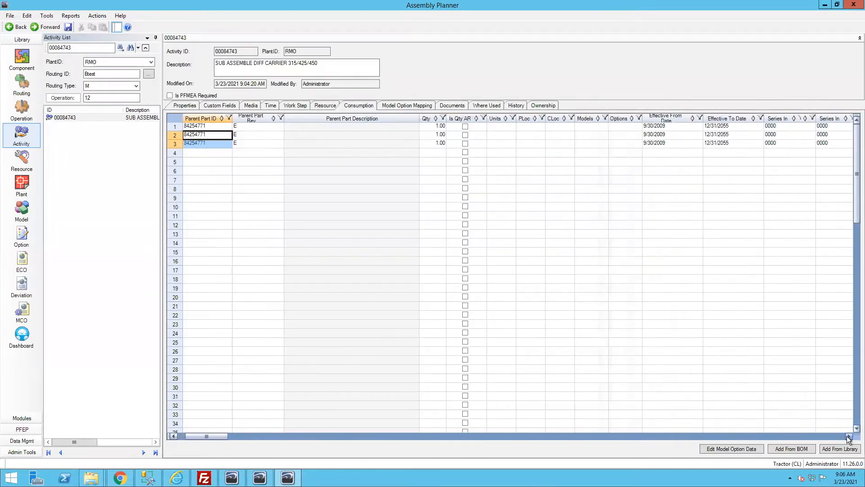
pyautogui.click(175, 135)
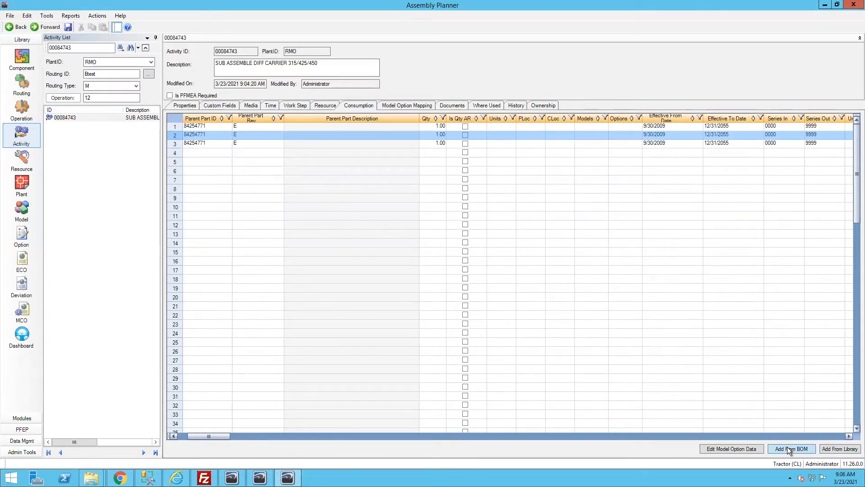
pyautogui.click(742, 444)
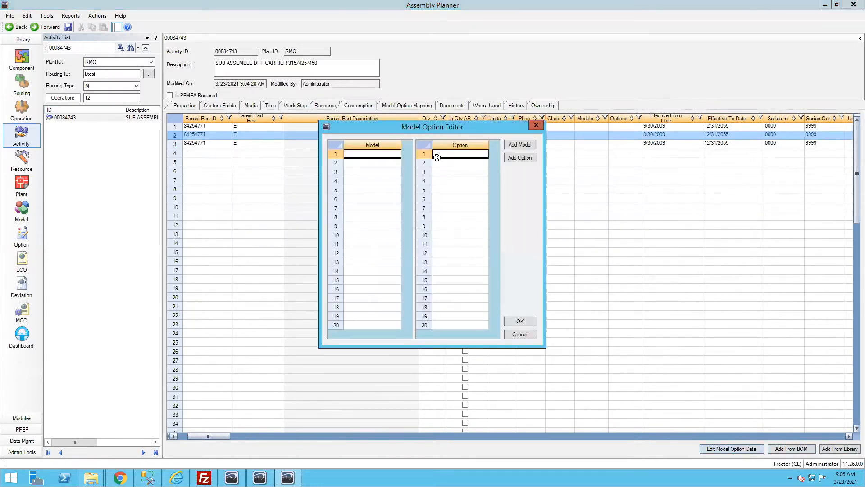
pyautogui.click(529, 157)
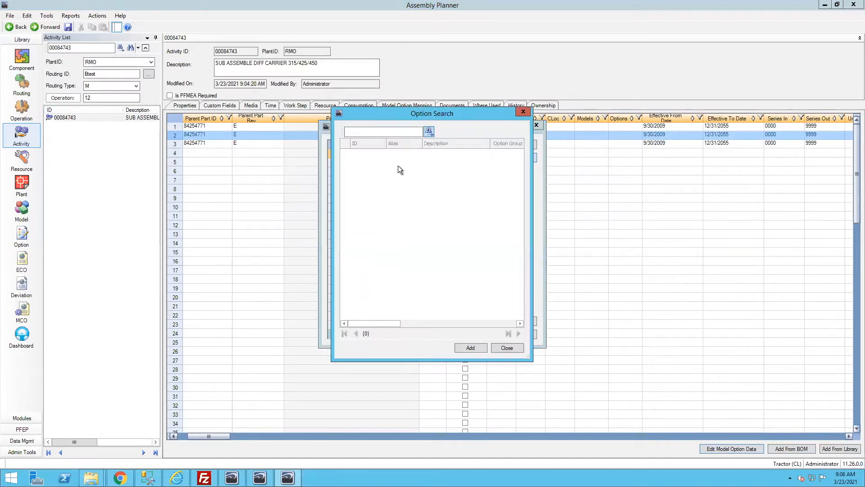
pyautogui.click(376, 201)
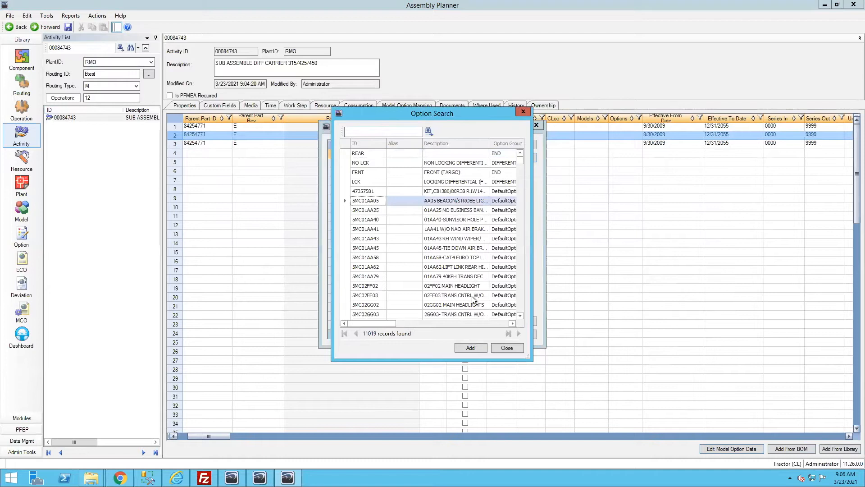
pyautogui.click(469, 349)
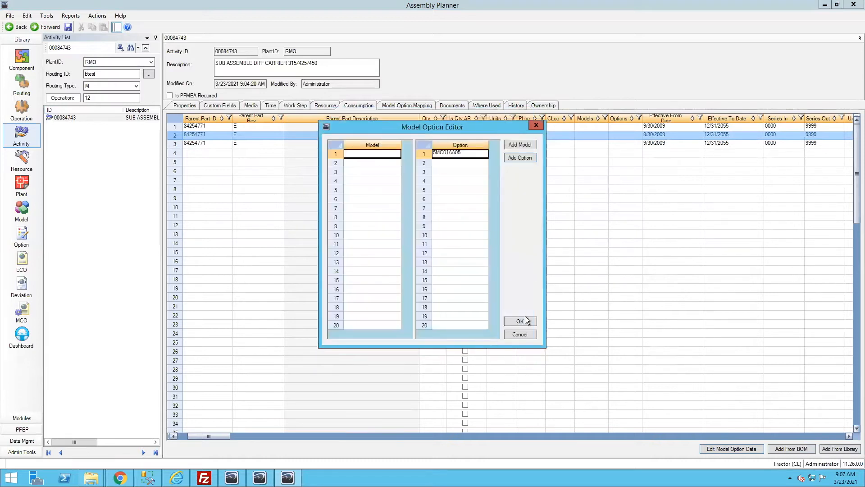
pyautogui.click(614, 145)
# Assign option 5MC01AA25 to consumed part 253932A1.
pyautogui.click(175, 145)
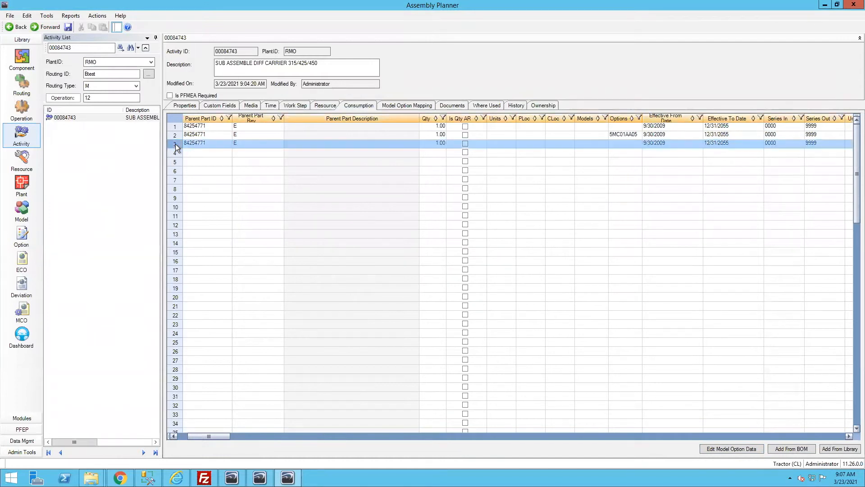
pyautogui.rightClick(175, 144)
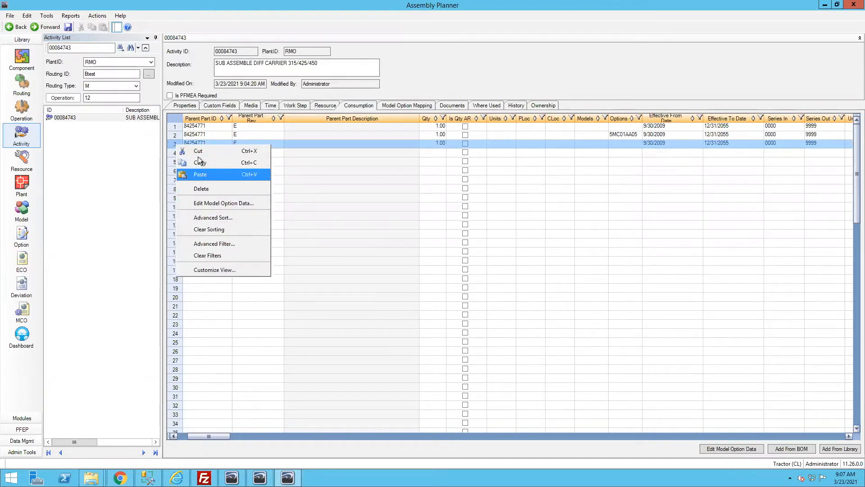
pyautogui.click(209, 204)
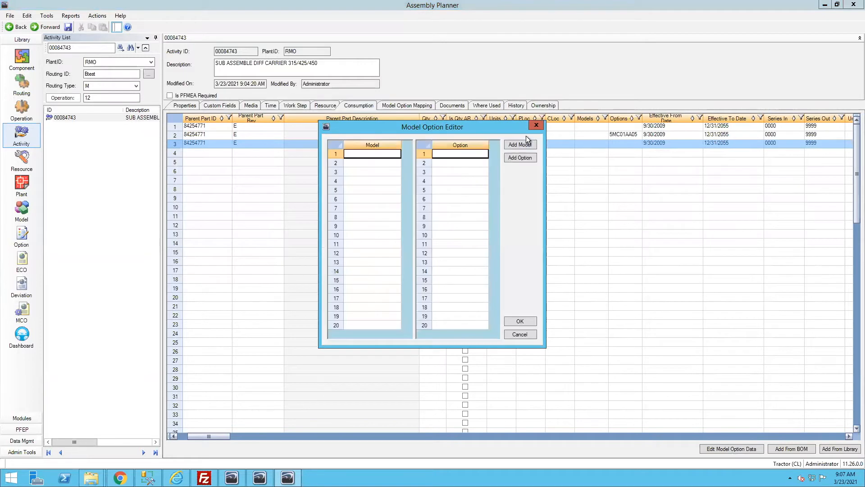
pyautogui.click(513, 160)
pyautogui.click(428, 131)
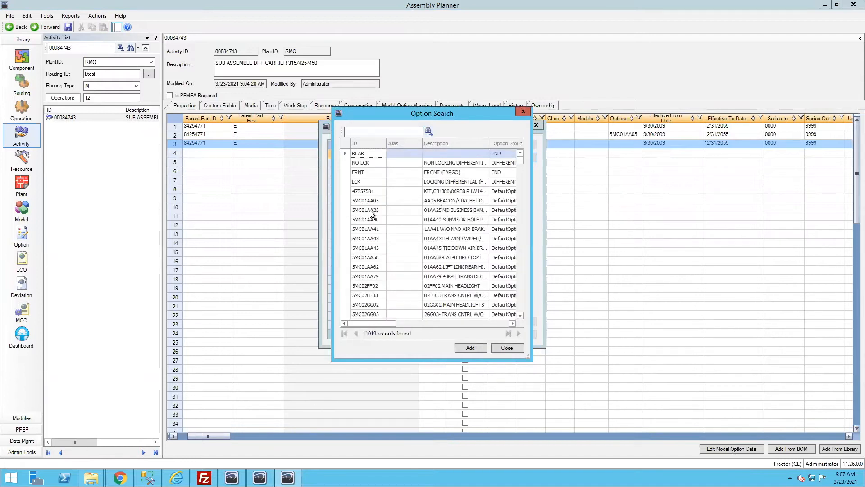
pyautogui.click(371, 211)
pyautogui.click(468, 348)
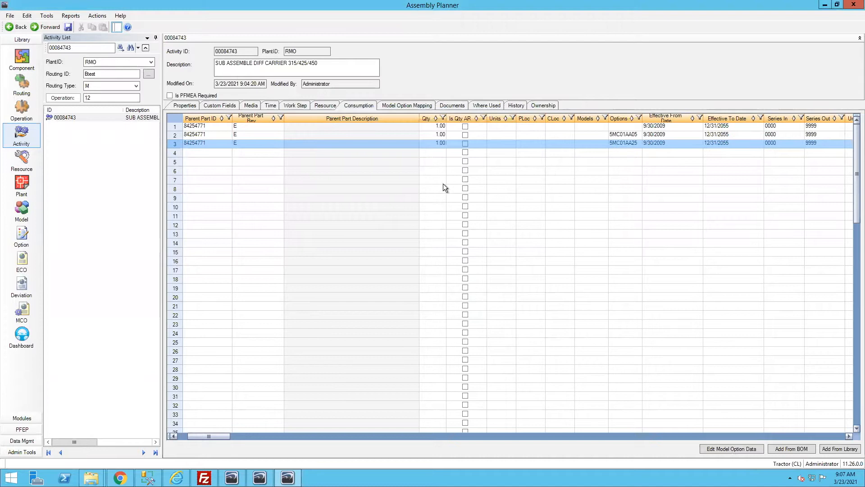
pyautogui.click(848, 437)
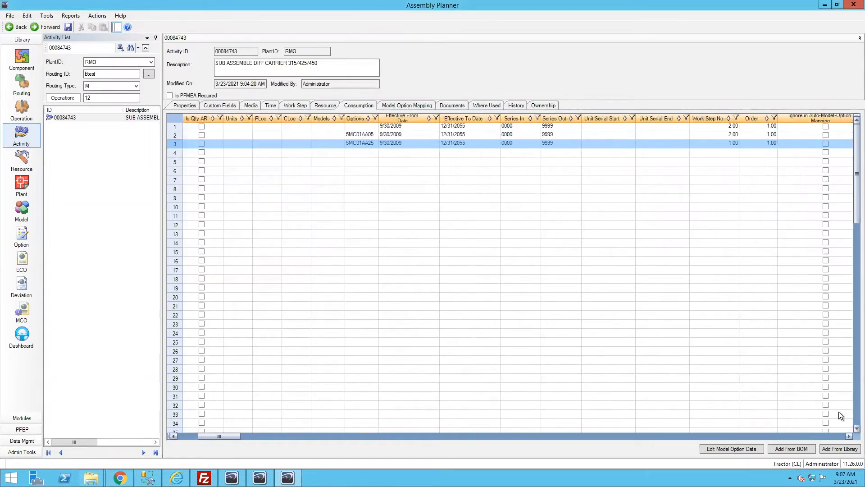
# Set the work step number of consumed part 231637A2 to 1 and review the parts' option and work step assignments.
pyautogui.click(716, 133)
pyautogui.write('1')
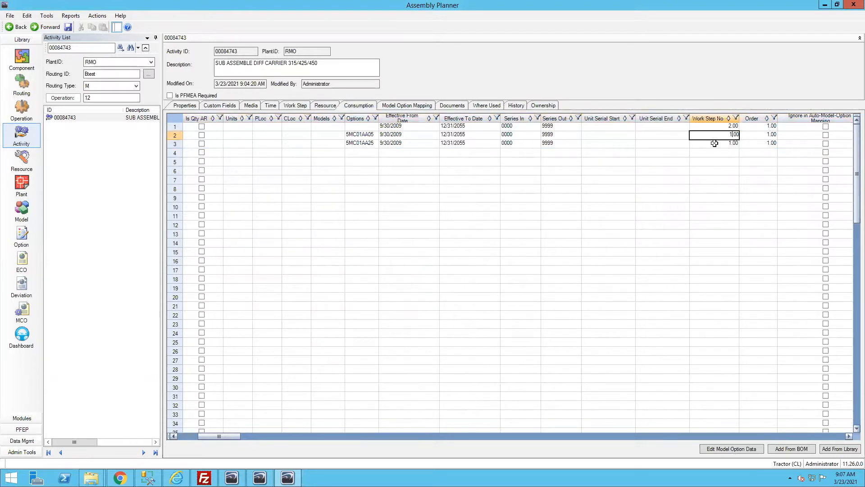
pyautogui.click(709, 144)
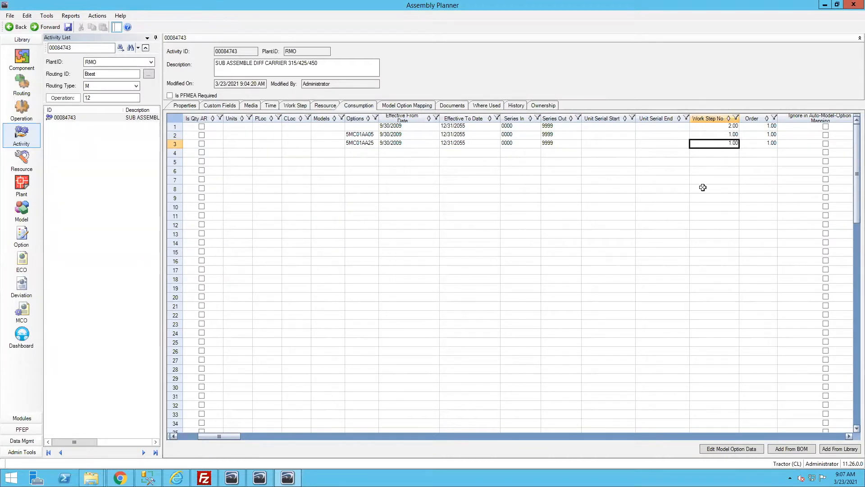
pyautogui.click(185, 434)
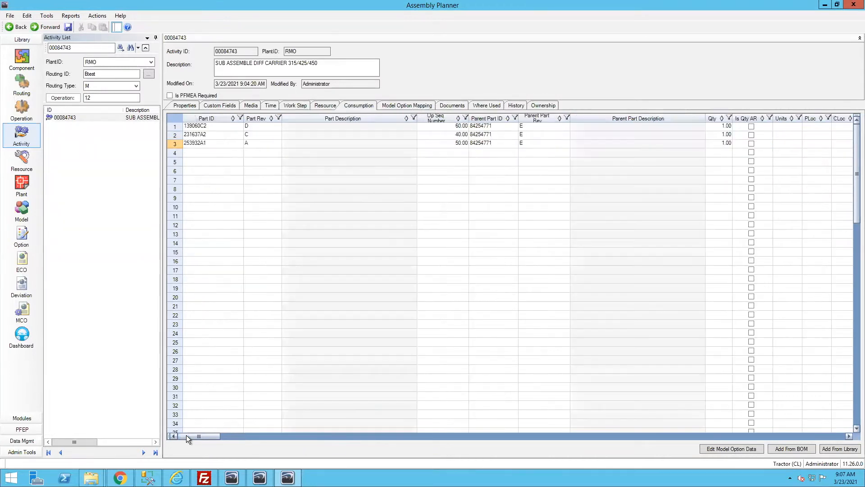
pyautogui.click(673, 436)
pyautogui.click(615, 143)
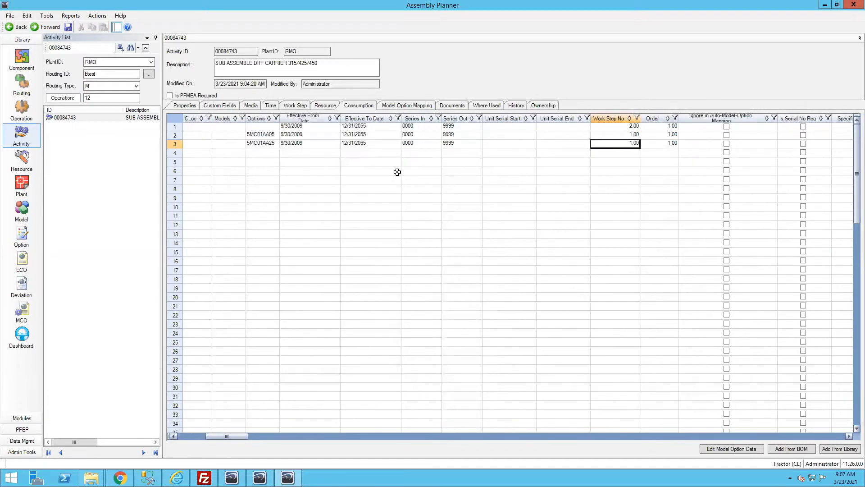
pyautogui.click(269, 143)
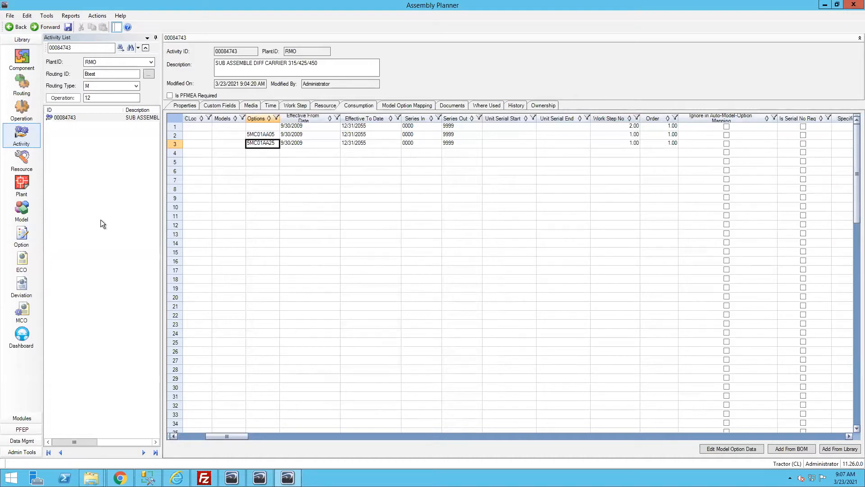
pyautogui.click(21, 111)
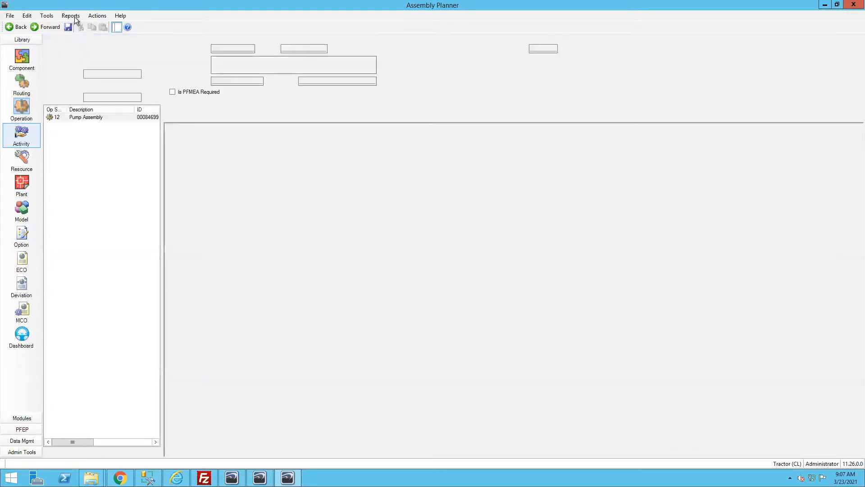
pyautogui.click(75, 17)
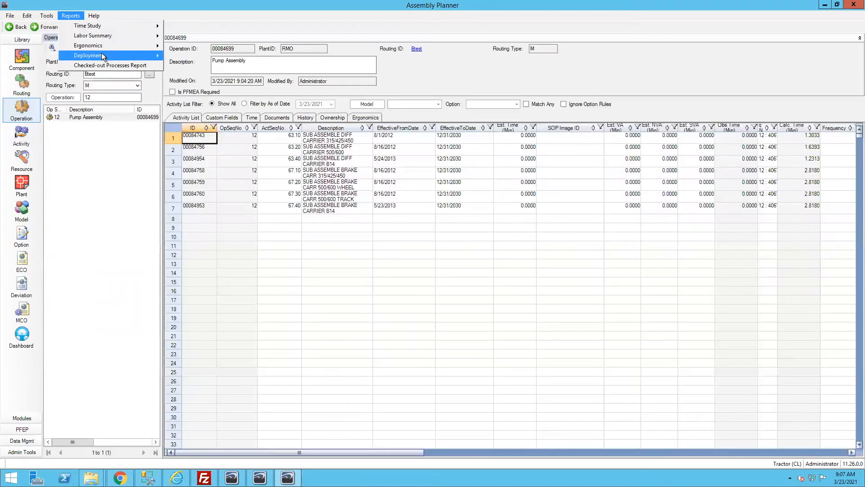
pyautogui.moveTo(103, 55)
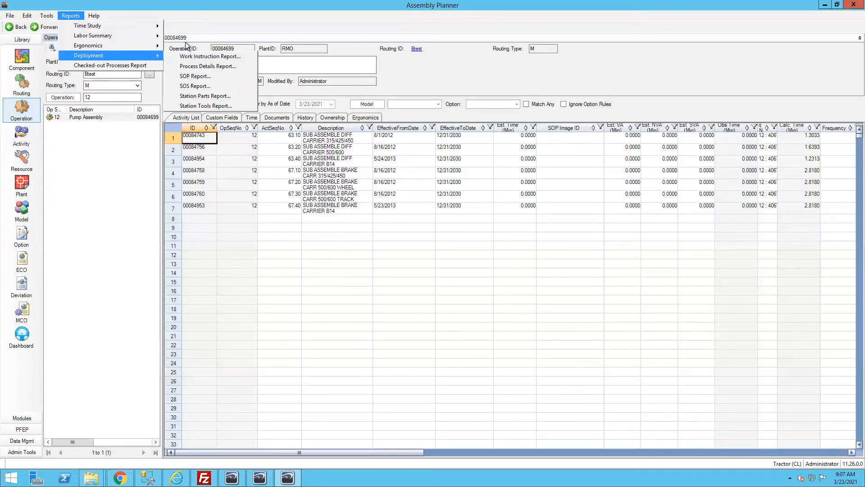
pyautogui.click(220, 76)
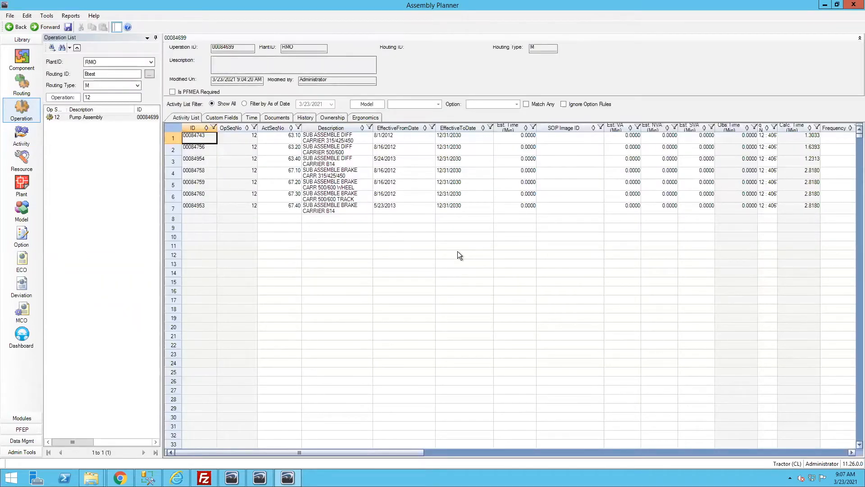
pyautogui.click(507, 362)
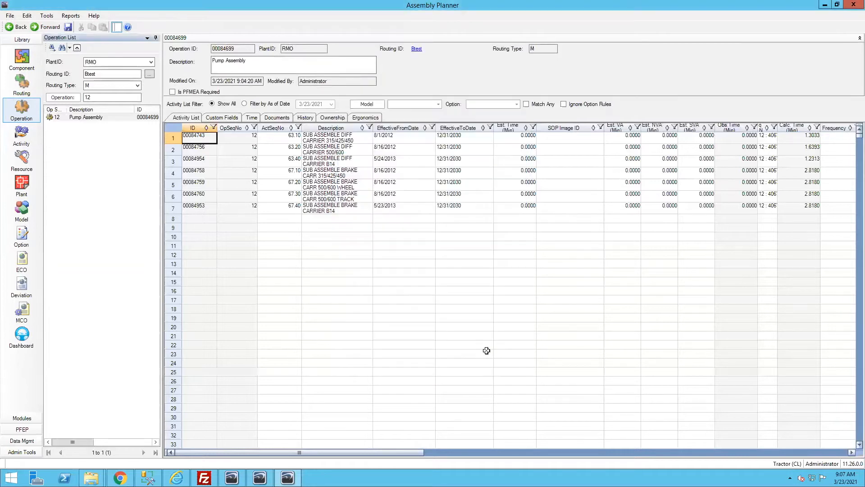
pyautogui.doubleClick(176, 142)
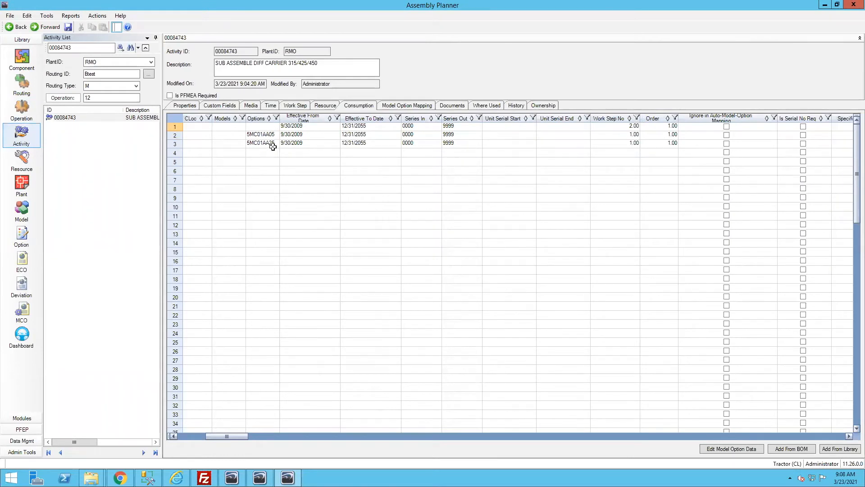
# Assign pumpgrey.jpg as the SOP Image ID of consumed part 231637A2.
pyautogui.click(193, 434)
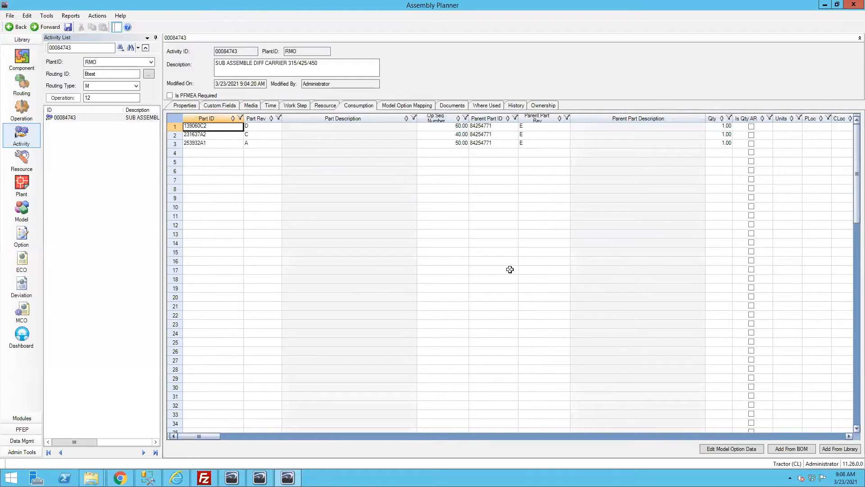
pyautogui.click(849, 437)
pyautogui.click(849, 437)
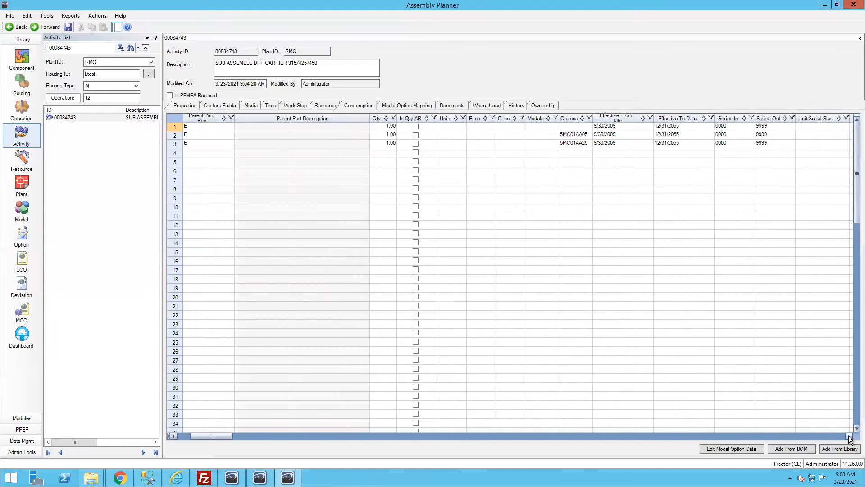
pyautogui.click(849, 436)
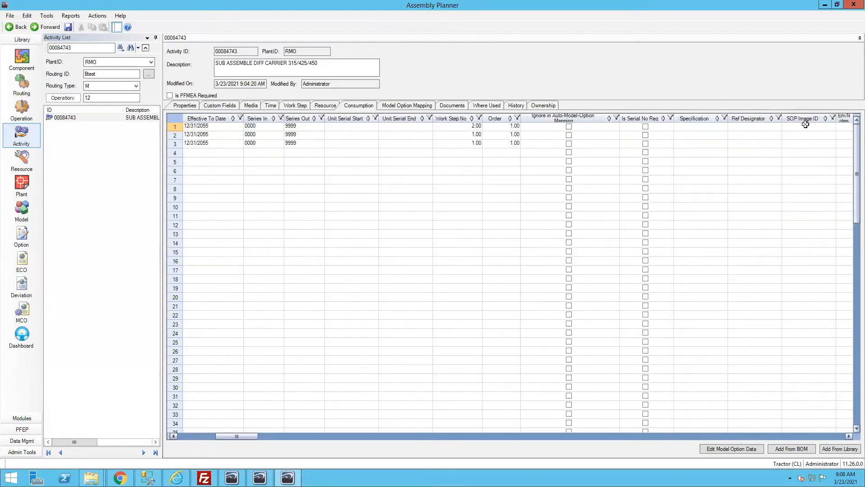
pyautogui.click(801, 135)
pyautogui.click(834, 137)
pyautogui.click(832, 136)
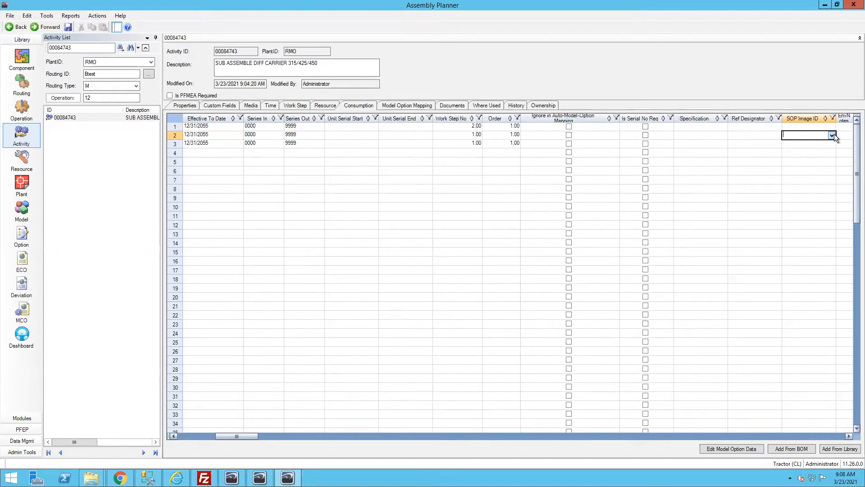
pyautogui.click(832, 136)
pyautogui.click(814, 145)
# Assign pumpwhite.jpg as the SOP Image ID of consumed part 253932A1.
pyautogui.click(832, 143)
pyautogui.click(832, 143)
pyautogui.click(809, 158)
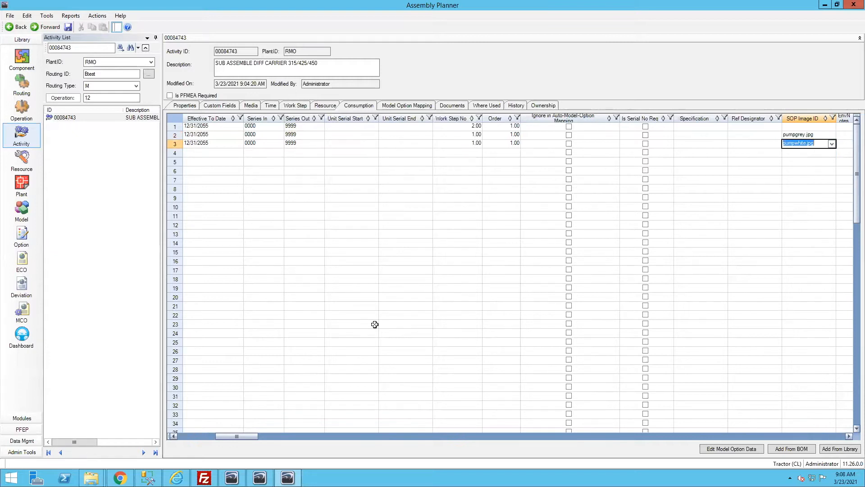
# Copy option code 5MC01AA05 from part 231637A2 and review the SOP image assignments of the consumed parts.
pyautogui.click(201, 436)
pyautogui.click(679, 142)
pyautogui.click(677, 135)
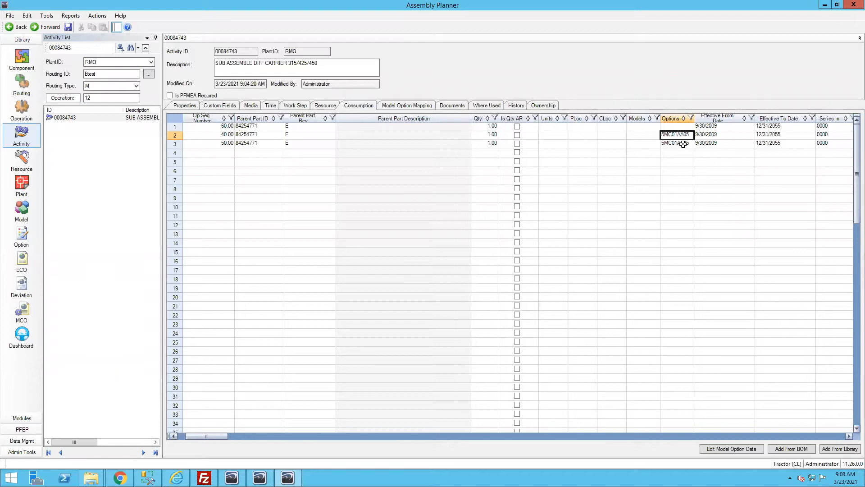
pyautogui.rightClick(675, 134)
pyautogui.click(702, 152)
pyautogui.click(182, 436)
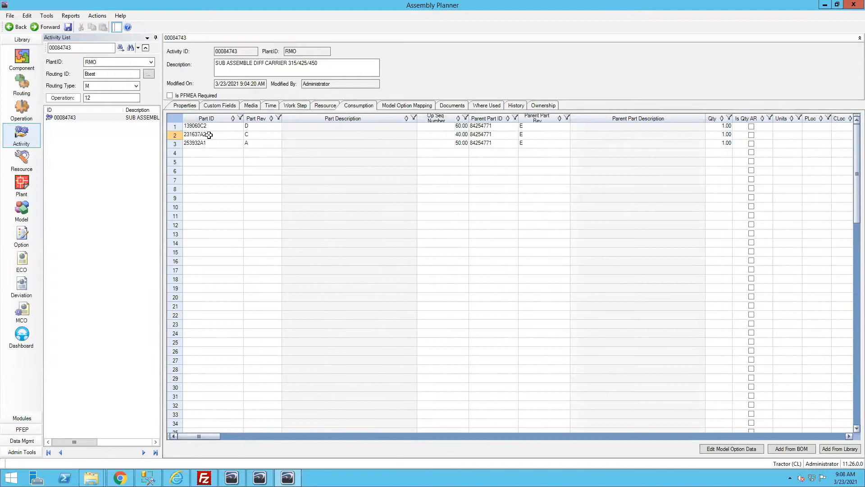
pyautogui.click(334, 434)
pyautogui.click(335, 435)
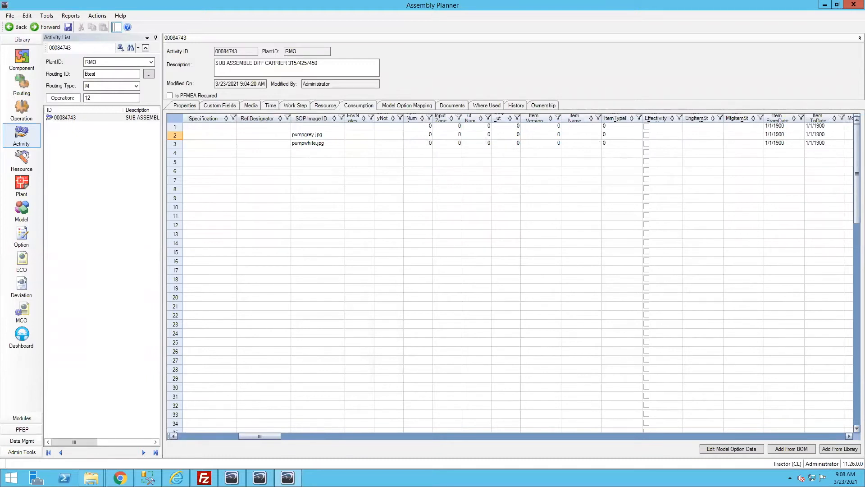
# Generate the Pump Assembly operation's SOP report for option 5MC01AA05, check the first activity's image and components, and close the preview.
pyautogui.click(28, 111)
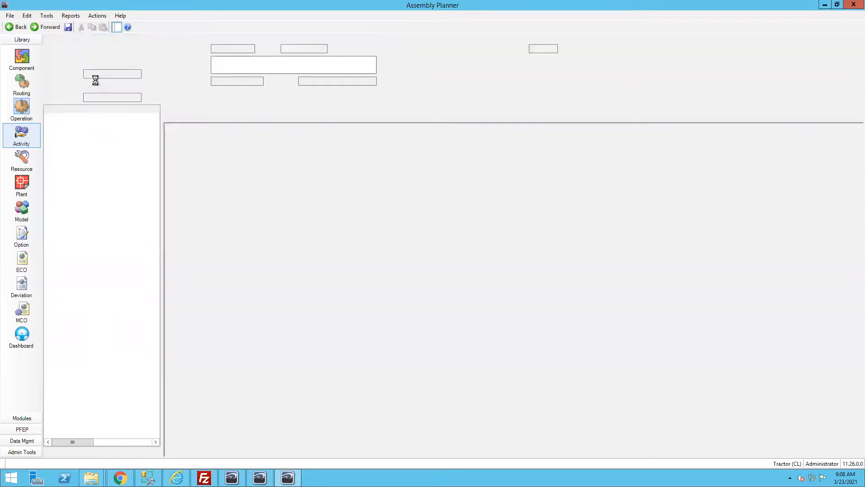
pyautogui.click(73, 16)
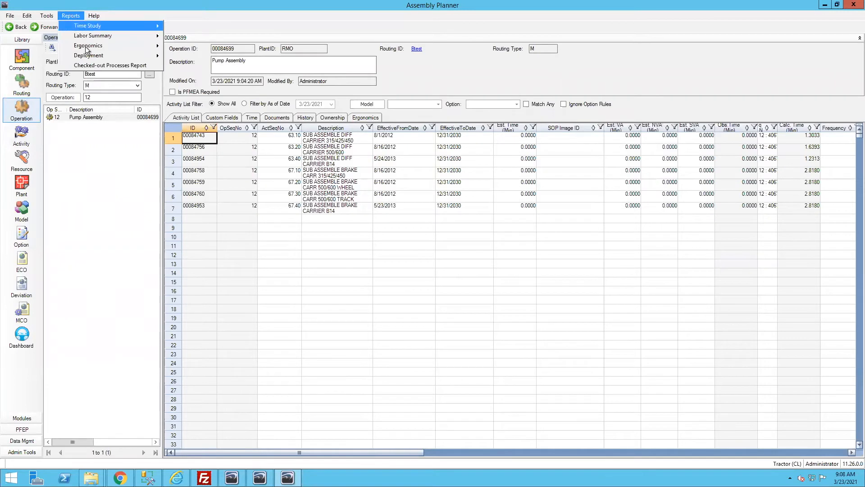
pyautogui.moveTo(90, 55)
pyautogui.click(205, 77)
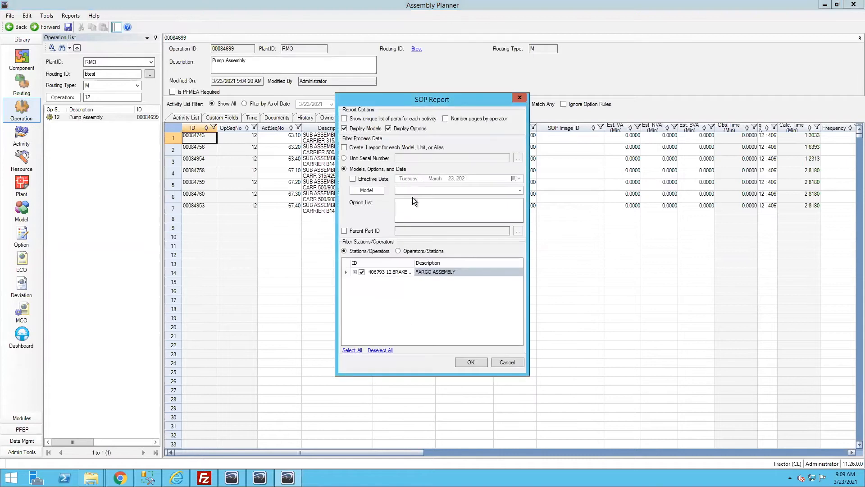
pyautogui.click(422, 212)
pyautogui.hotkey('ctrl', 'v')
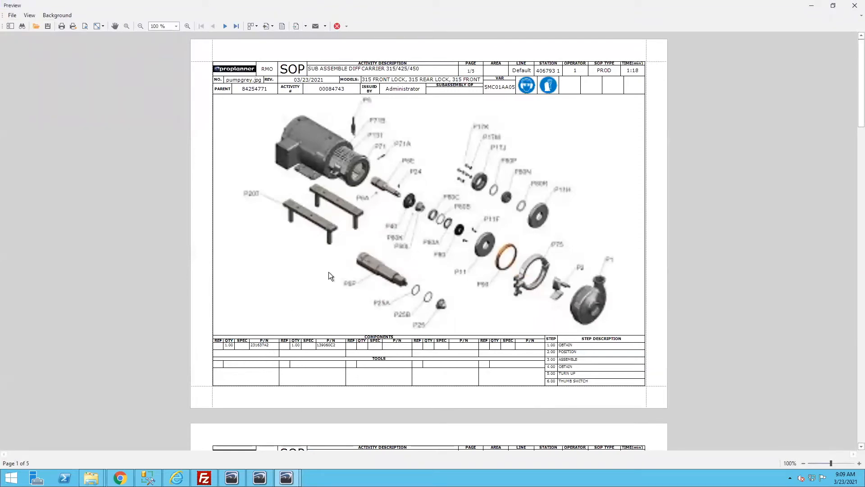
pyautogui.click(338, 26)
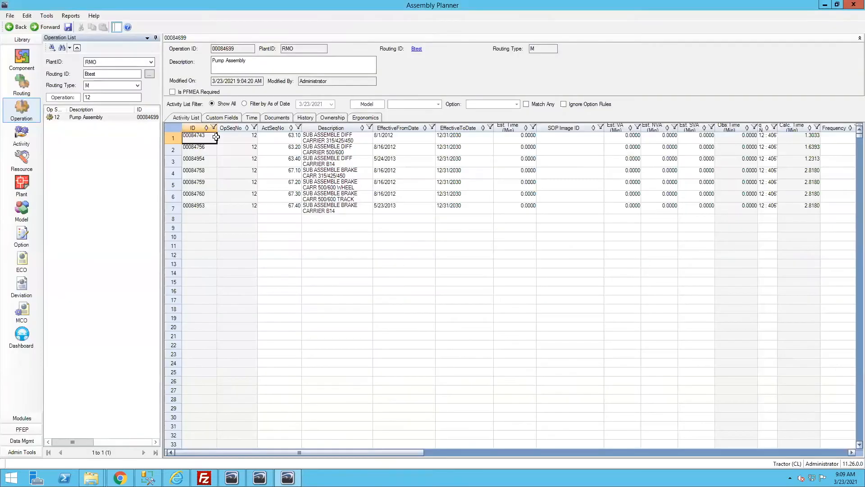
# Reopen activity 00084743, copy option code 5MC01AA25 from part 253932A1, and review that part's SOP image assignment.
pyautogui.doubleClick(184, 139)
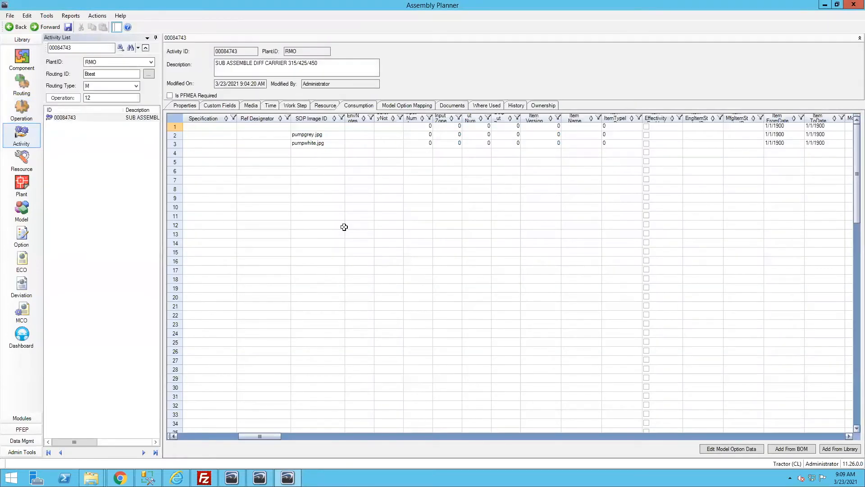
pyautogui.click(218, 434)
pyautogui.click(261, 143)
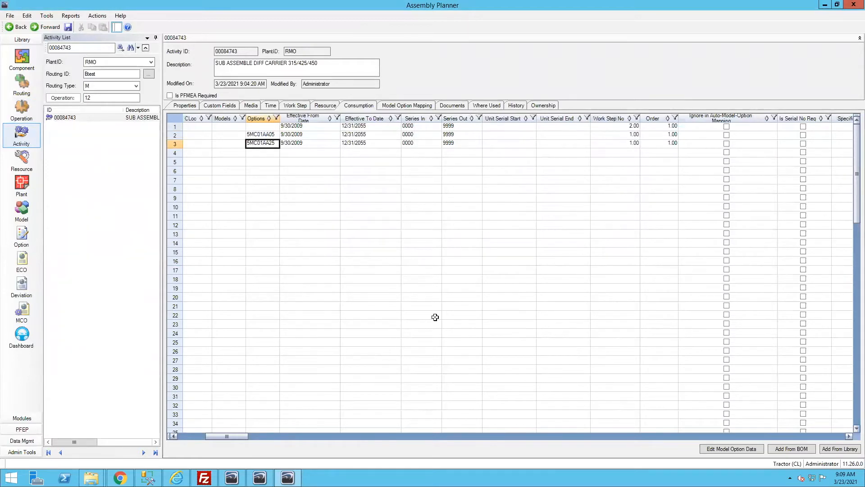
pyautogui.click(190, 436)
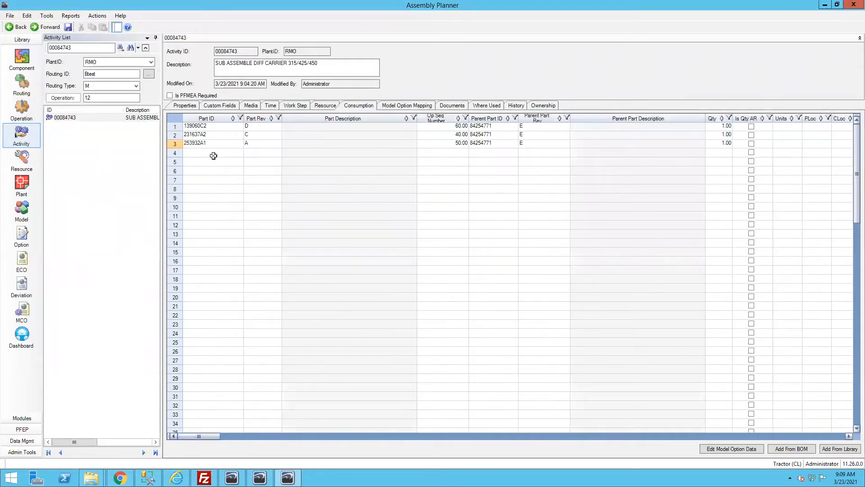
pyautogui.click(577, 436)
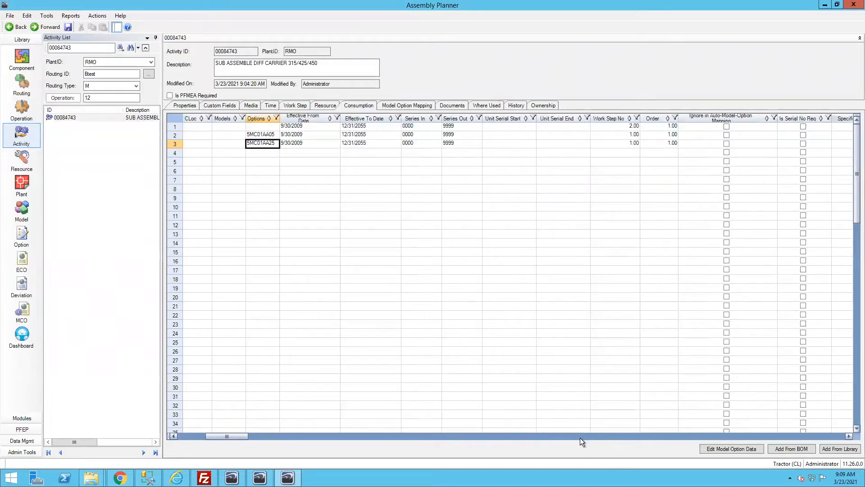
pyautogui.click(580, 436)
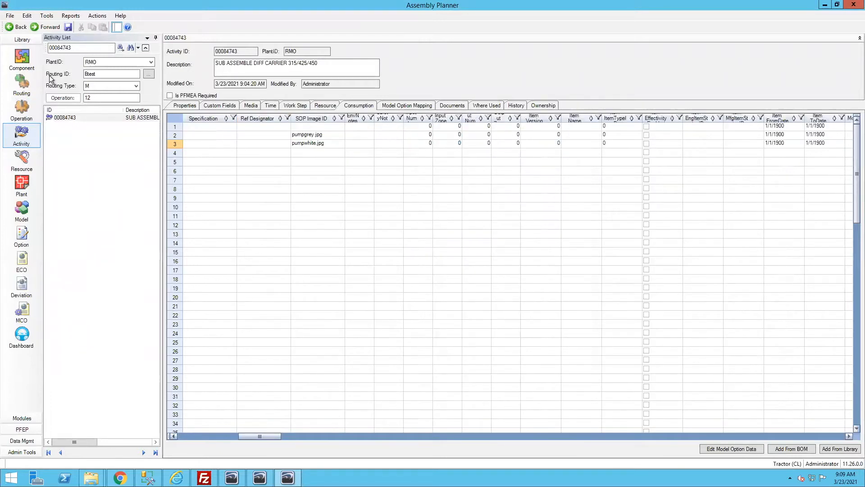
# Generate the activity's SOP report filtered by option 5MC01AA25.
pyautogui.click(78, 17)
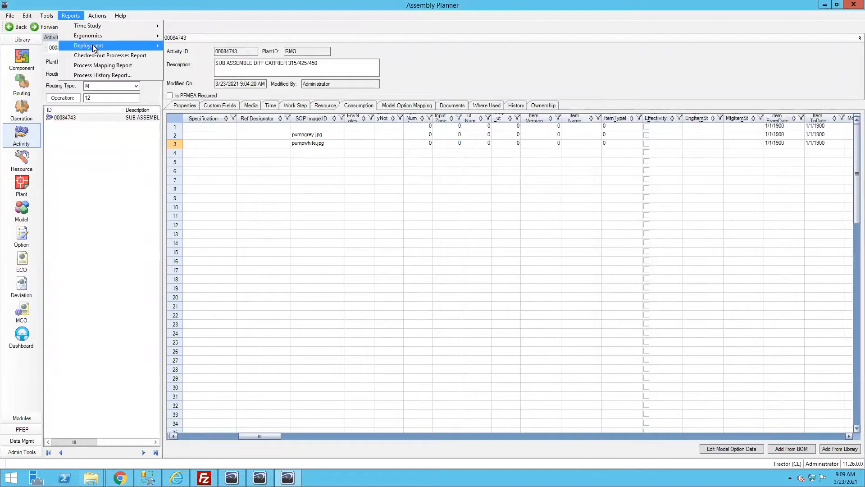
pyautogui.moveTo(94, 45)
pyautogui.click(204, 66)
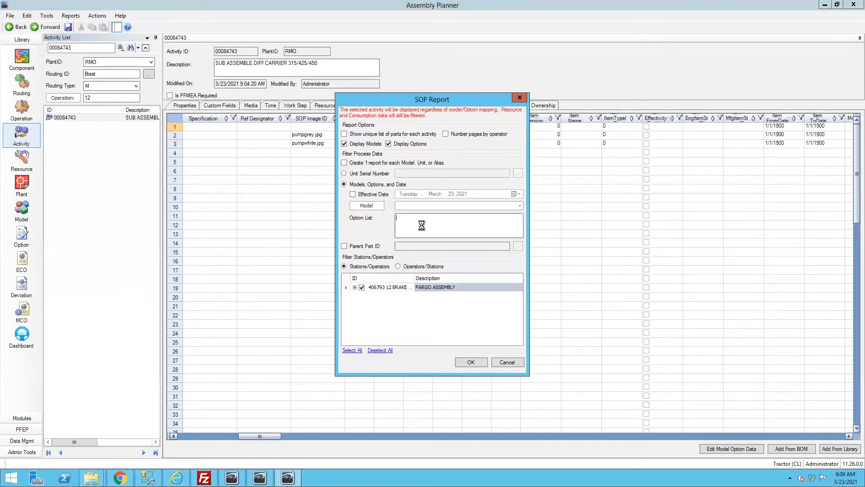
pyautogui.click(471, 361)
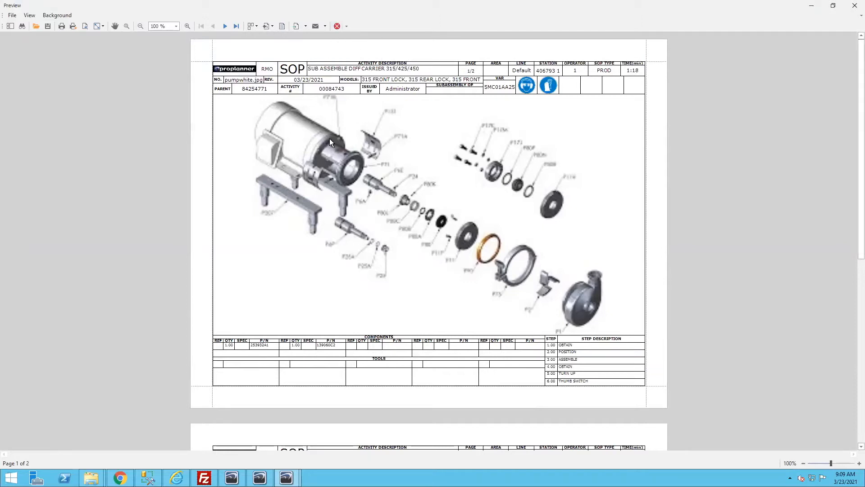
# Examine both pages of the activity's SOP report, checking the pump image, variant and components, and close the preview.
pyautogui.scroll(-6, 329, 139)
pyautogui.scroll(4, 329, 139)
pyautogui.scroll(-5, 329, 140)
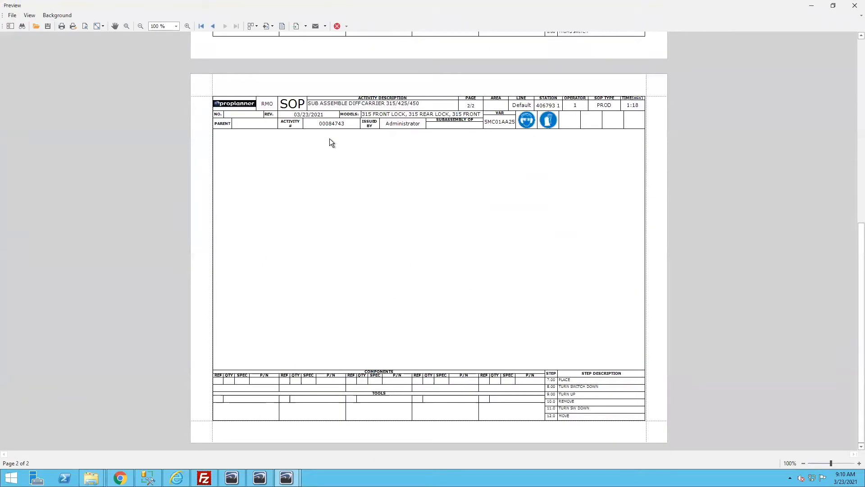
pyautogui.scroll(6, 329, 140)
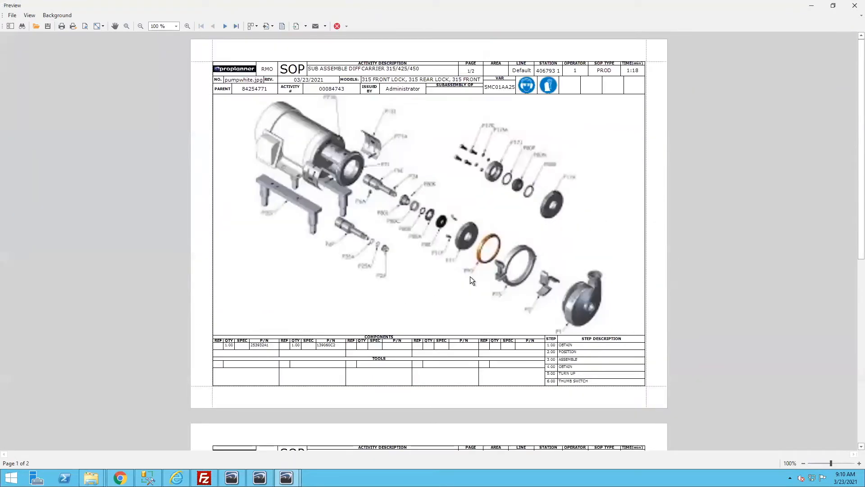
pyautogui.click(337, 26)
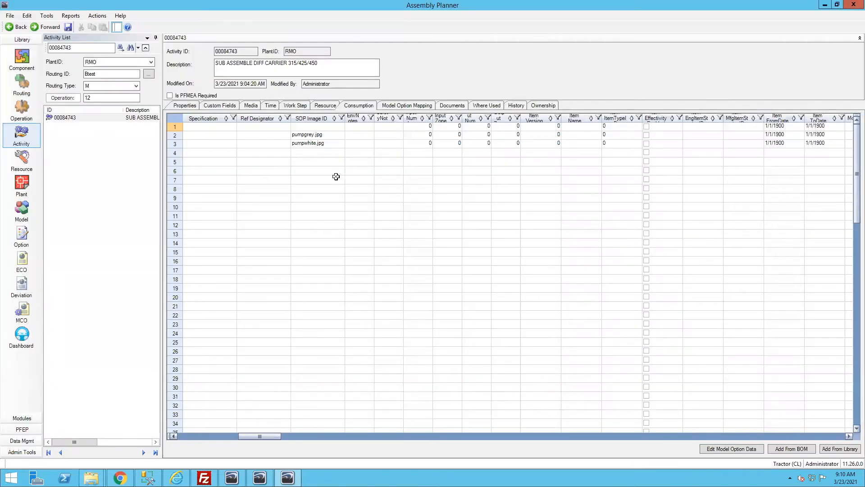
# Import the wiring JPEG image from the Downloads folder into activity 00084743's documents.
pyautogui.click(228, 435)
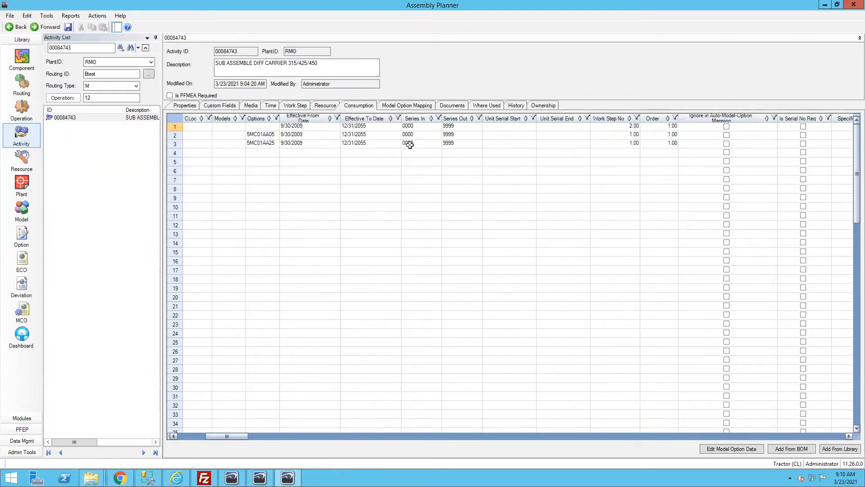
pyautogui.click(452, 104)
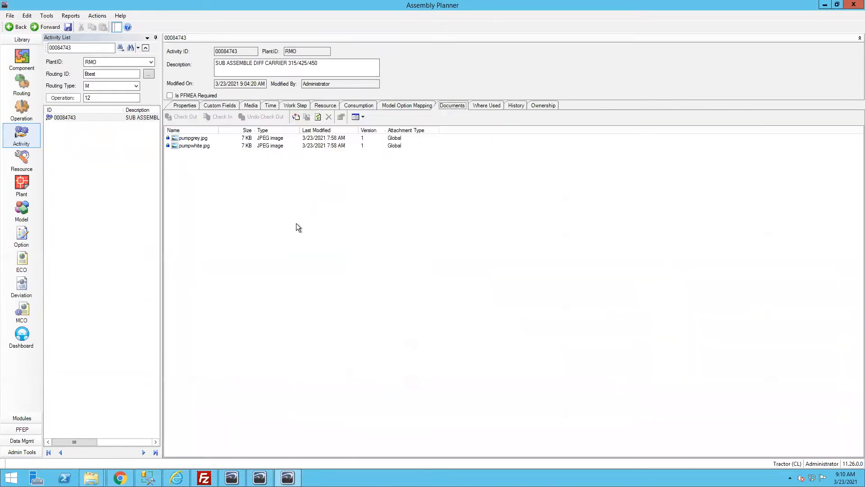
pyautogui.click(296, 117)
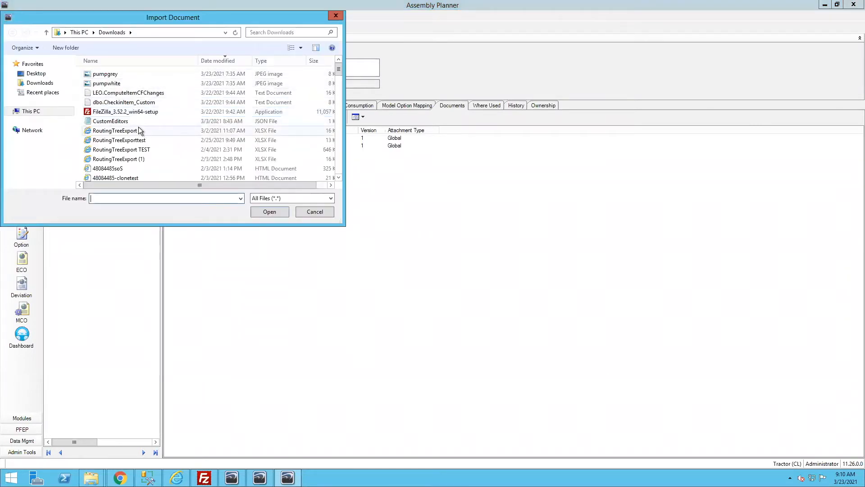
pyautogui.click(296, 197)
pyautogui.click(292, 197)
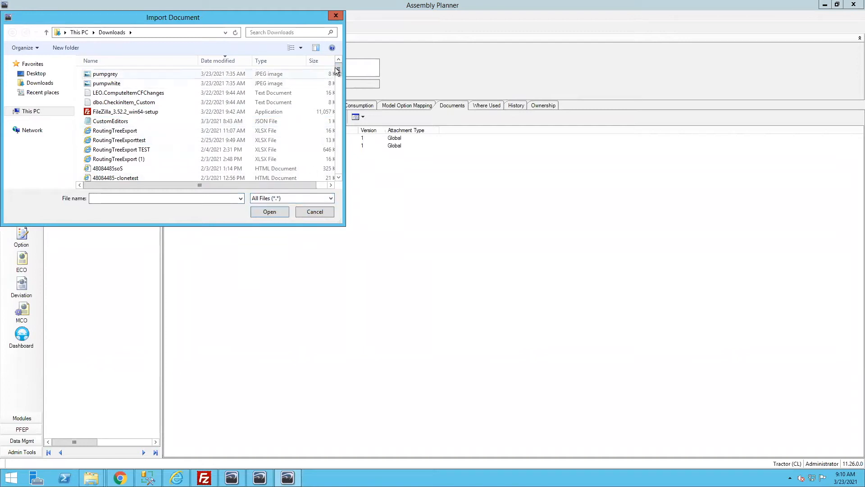
pyautogui.click(274, 60)
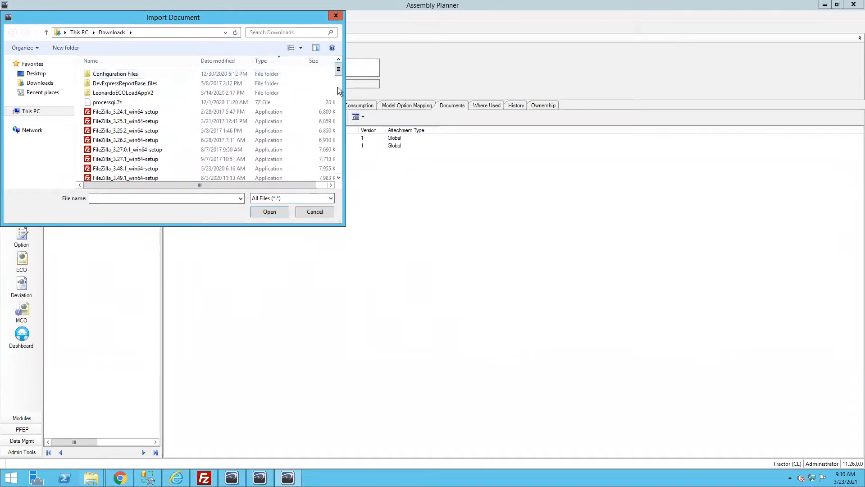
pyautogui.scroll(-8, 340, 99)
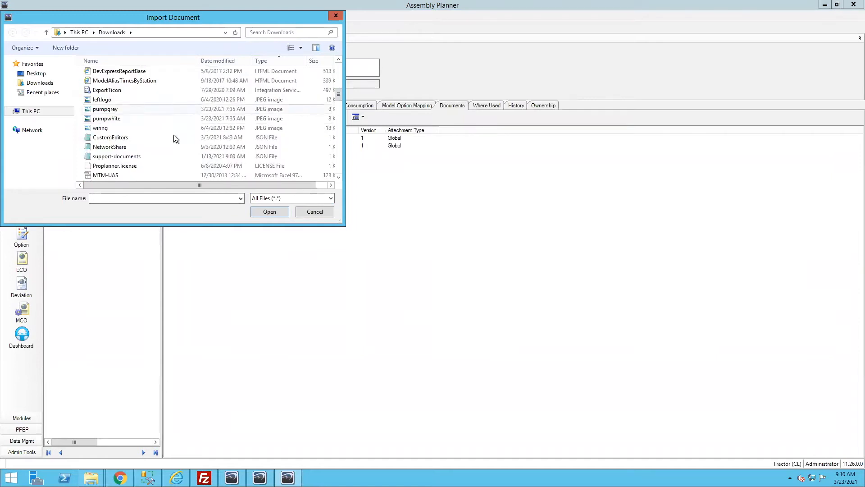
pyautogui.doubleClick(111, 128)
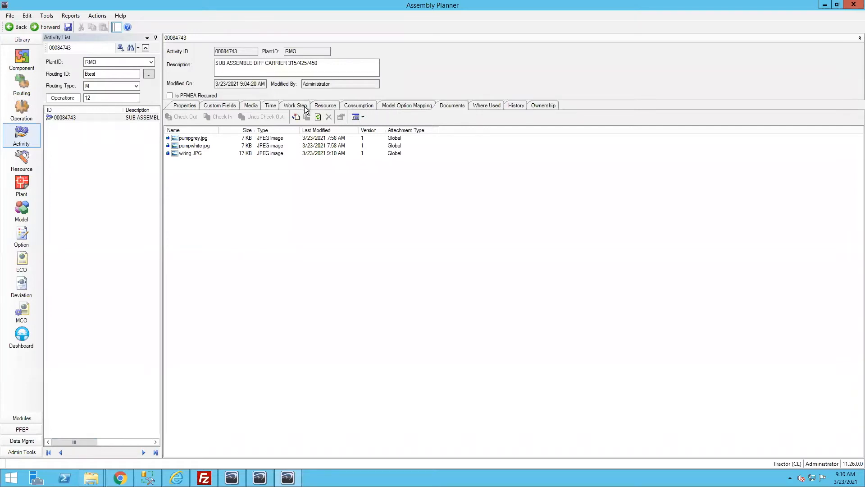
# Assign wiring.JPG as the SOP image of the activity's work step 7, PLACE.
pyautogui.click(290, 104)
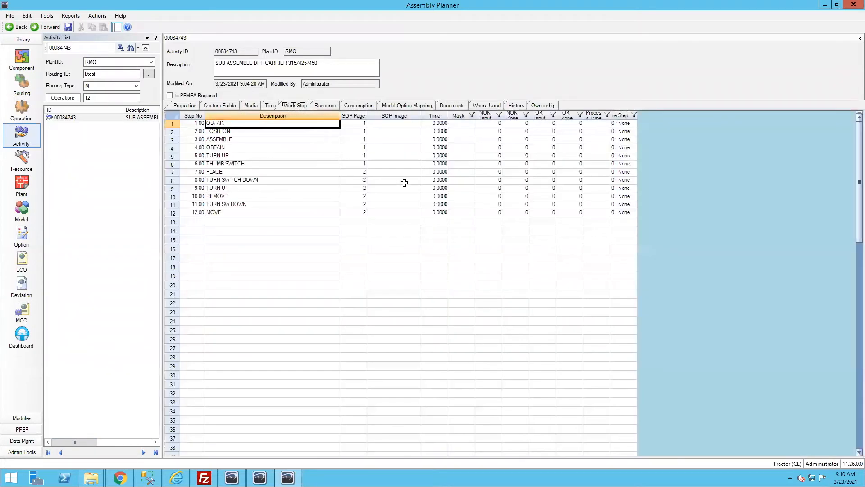
pyautogui.click(404, 172)
pyautogui.click(417, 173)
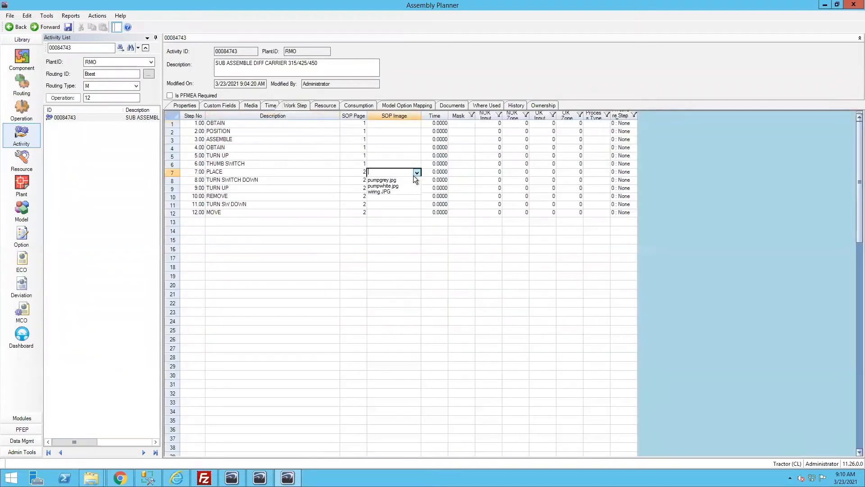
pyautogui.click(392, 191)
pyautogui.click(435, 172)
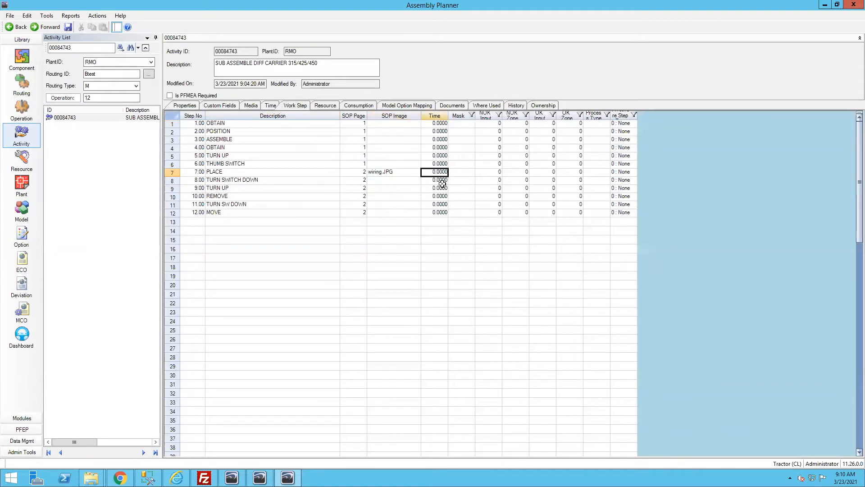
# Generate the activity's SOP report for option 5MC01AA25 with the wiring image assigned to the PLACE step.
pyautogui.click(76, 16)
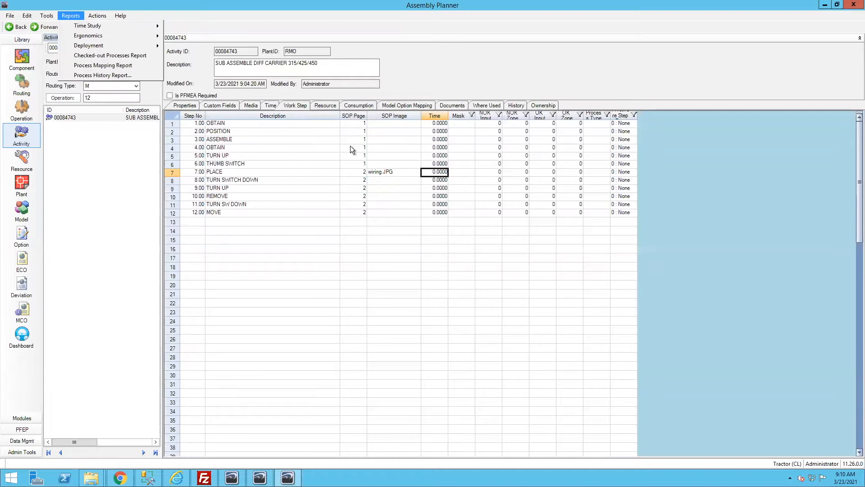
pyautogui.moveTo(105, 47)
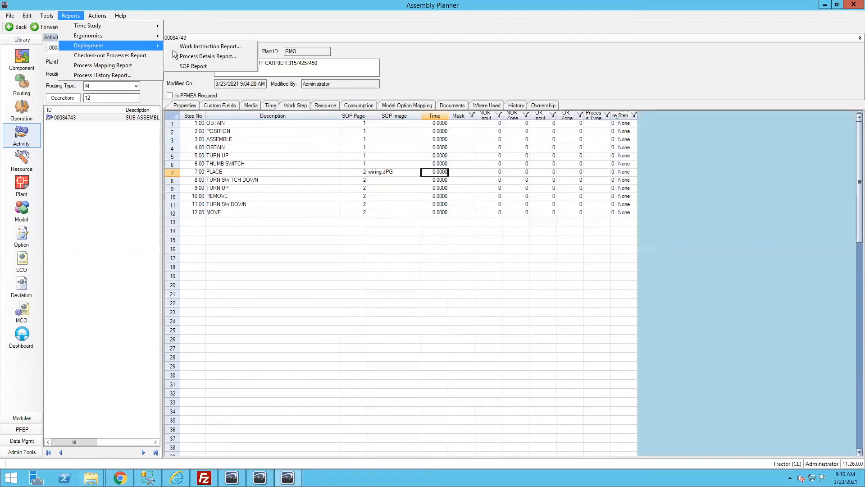
pyautogui.click(207, 66)
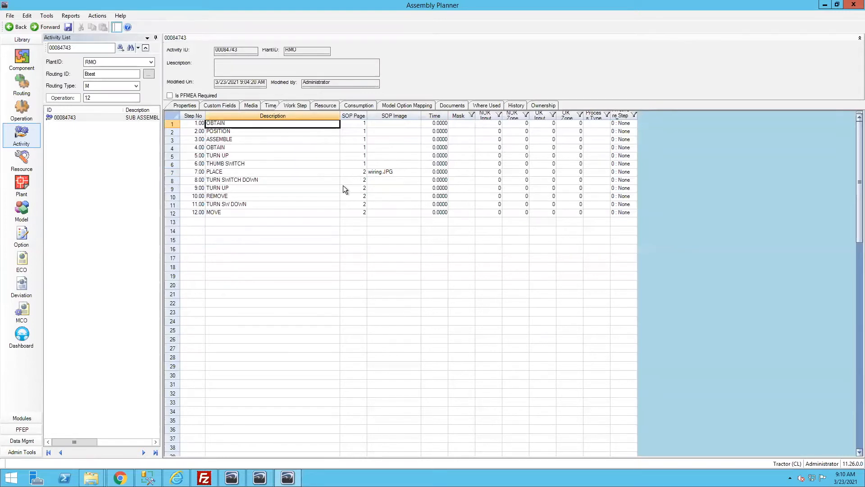
pyautogui.click(443, 221)
pyautogui.write('5MC01AA25')
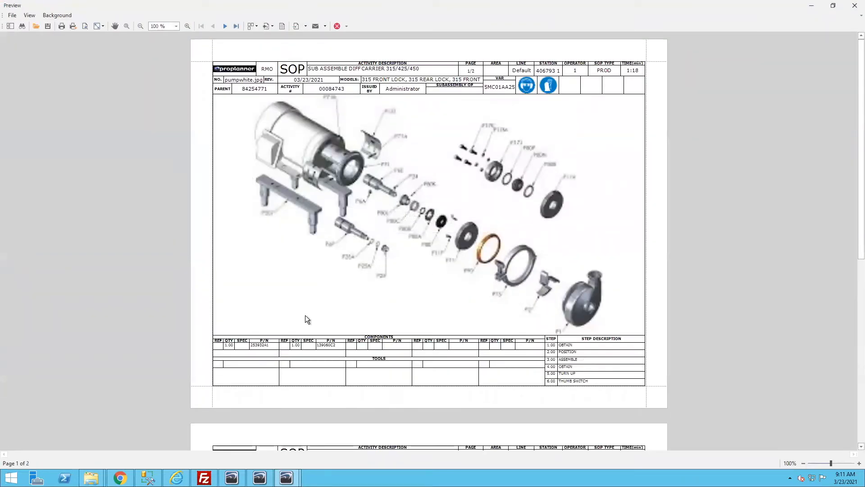
# Compare the images and work steps on both pages of the SOP report, and close the preview.
pyautogui.scroll(-5, 341, 248)
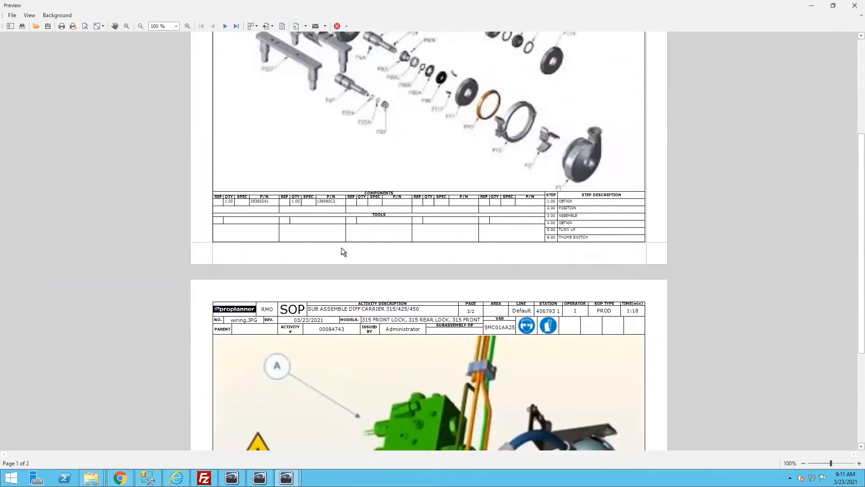
pyautogui.scroll(-3, 342, 249)
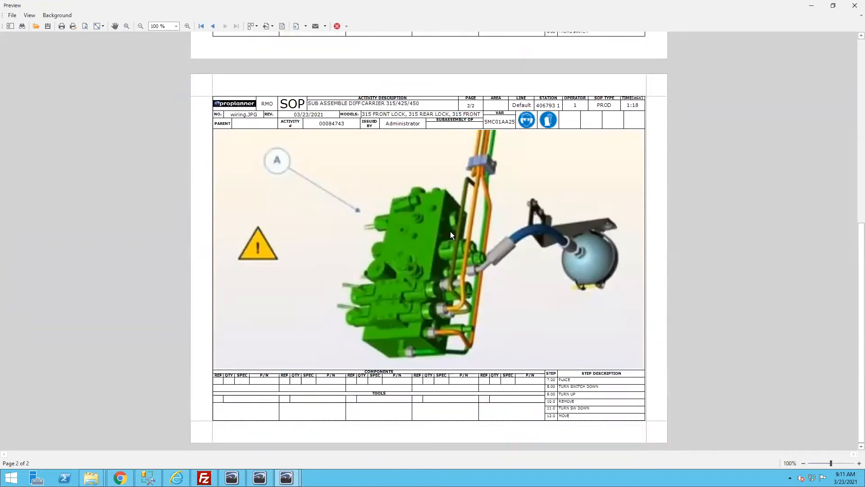
pyautogui.scroll(4, 453, 231)
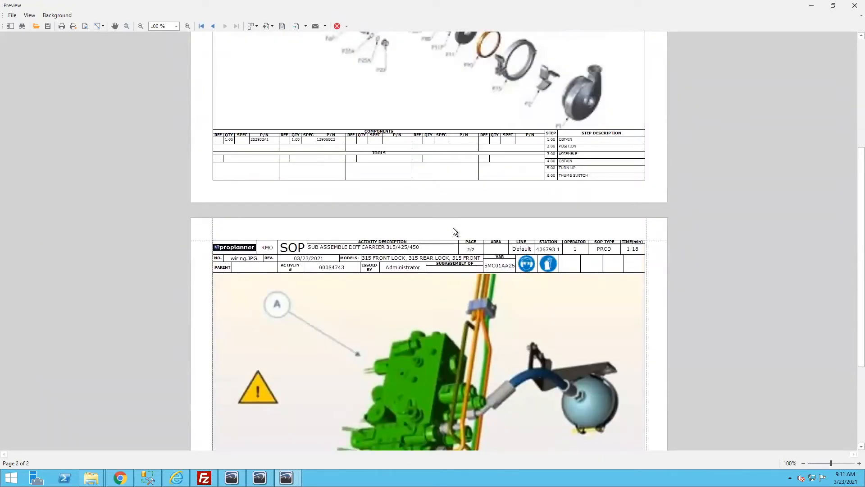
pyautogui.scroll(4, 453, 228)
pyautogui.scroll(-4, 501, 255)
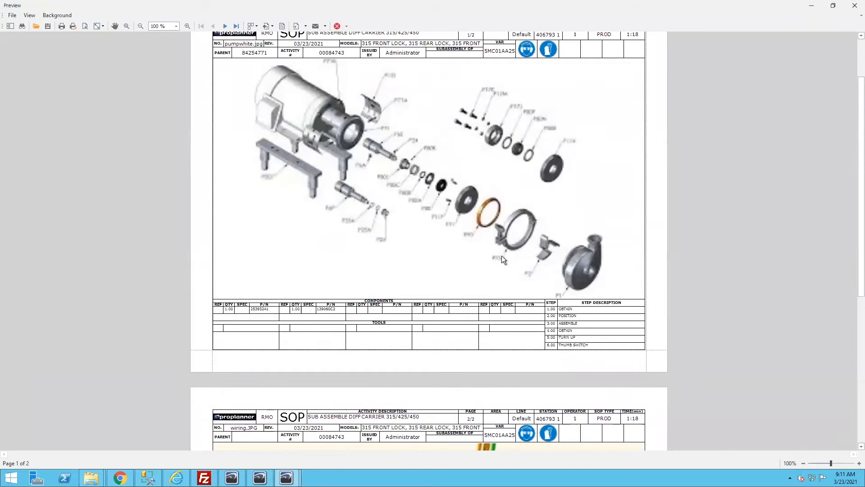
pyautogui.scroll(4, 509, 261)
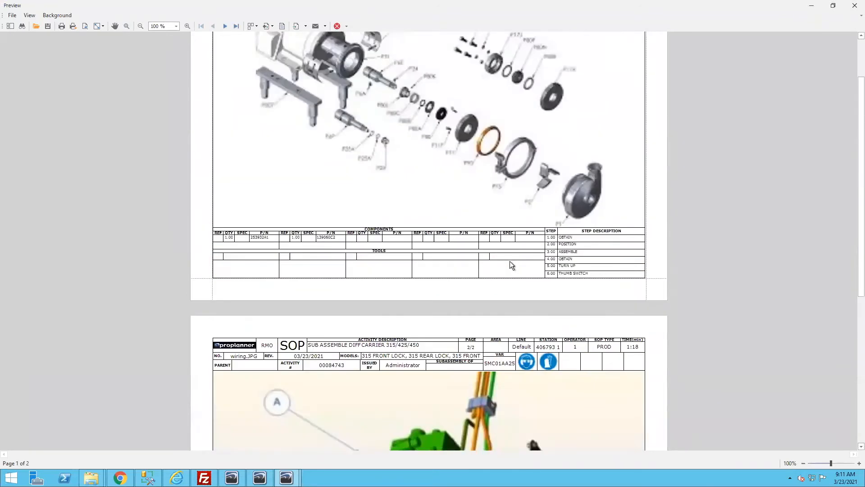
pyautogui.click(336, 26)
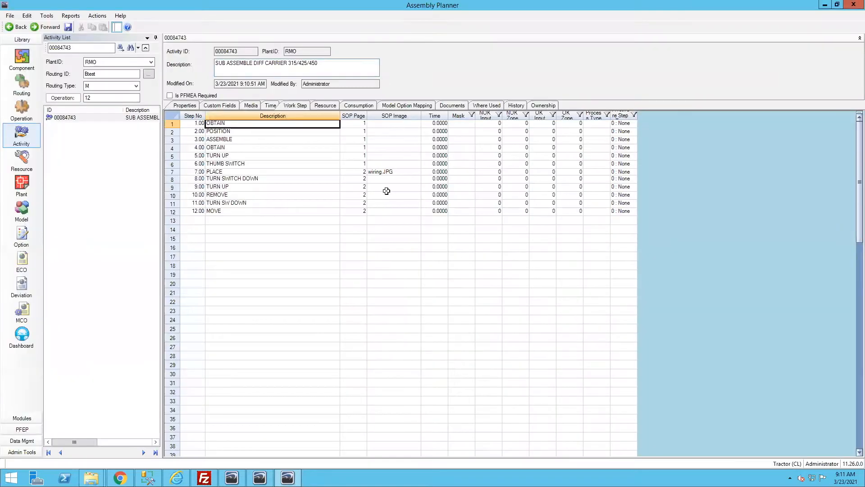
# Assign wiring.JPG as the SOP image of the activity's work step 1, OBTAIN.
pyautogui.click(394, 124)
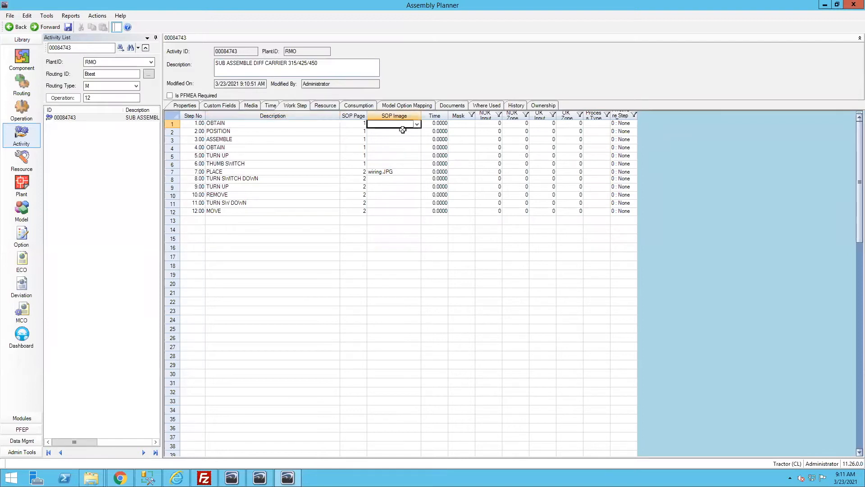
pyautogui.click(416, 124)
pyautogui.click(391, 141)
# Regenerate the activity's SOP report filtered by option 5MC01AA25 with the wiring image assigned to the OBTAIN step.
pyautogui.click(76, 16)
pyautogui.moveTo(95, 46)
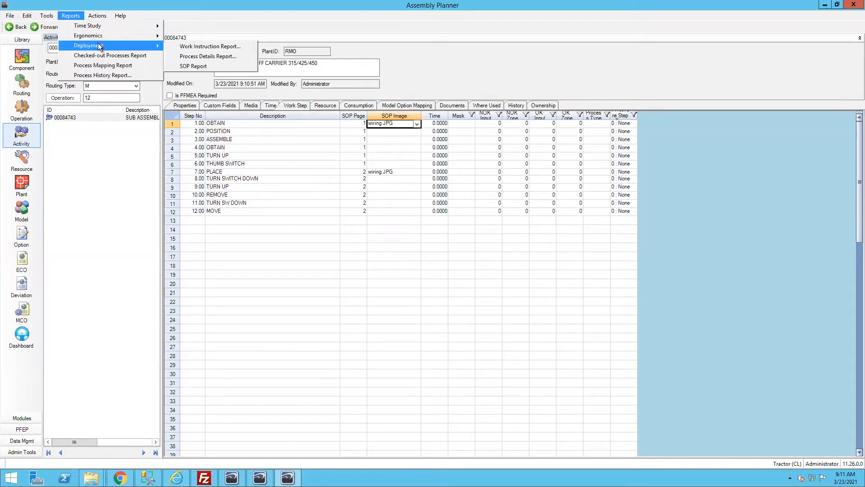
pyautogui.click(213, 67)
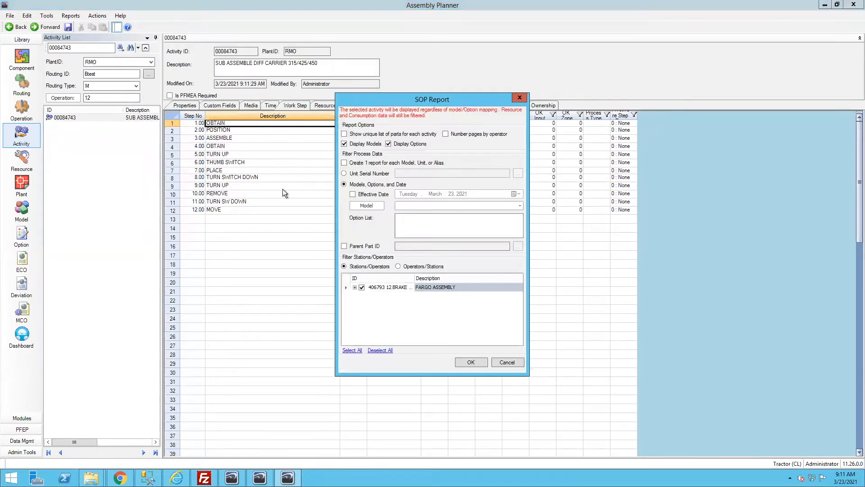
pyautogui.click(419, 228)
pyautogui.write('5MC01AA25')
pyautogui.click(472, 364)
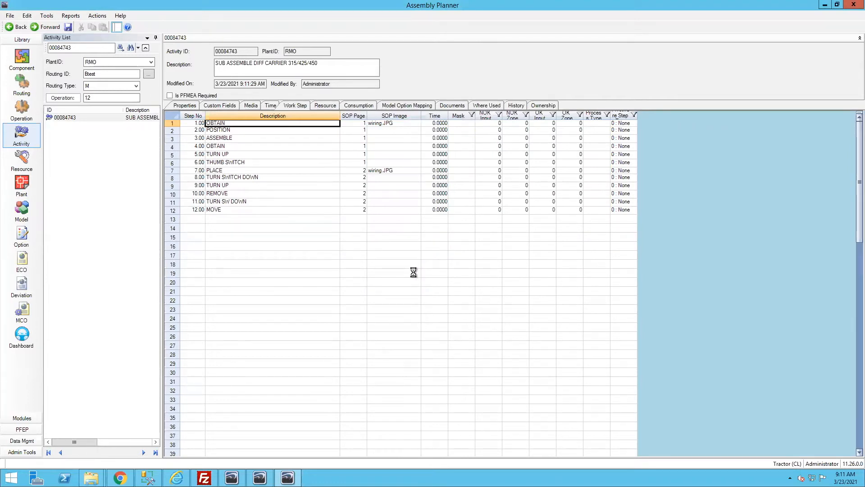
# Check which image the regenerated SOP report uses on its first page compared with the second, and close the preview.
pyautogui.scroll(-10, 379, 249)
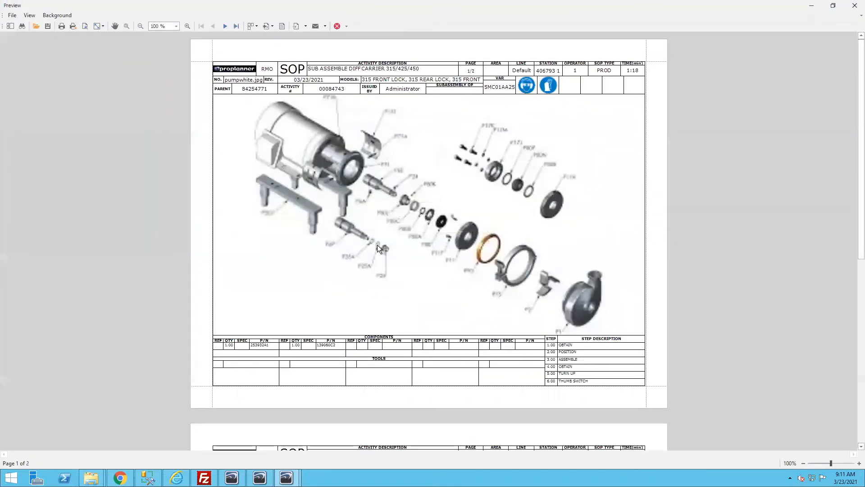
pyautogui.scroll(-3, 378, 249)
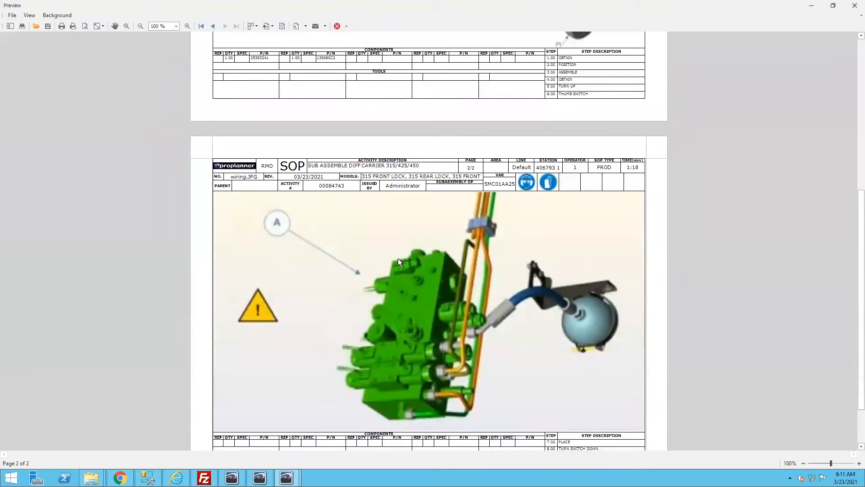
pyautogui.scroll(7, 398, 258)
pyautogui.scroll(-1, 491, 251)
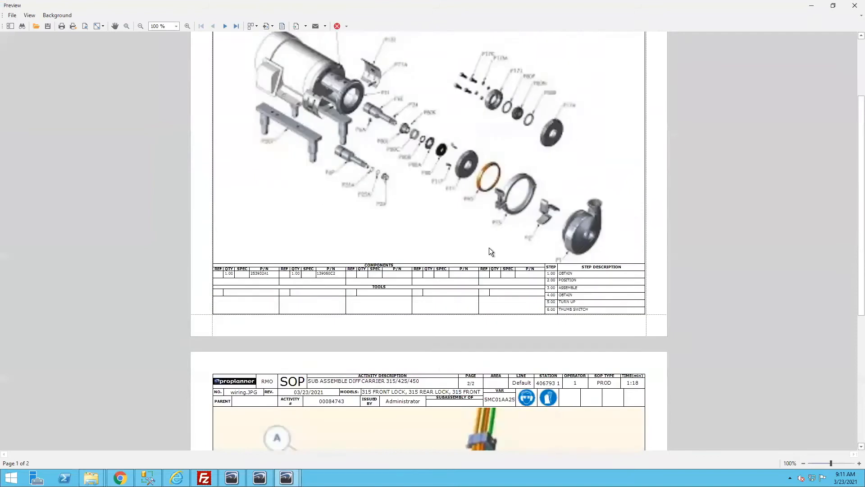
pyautogui.scroll(-3, 365, 314)
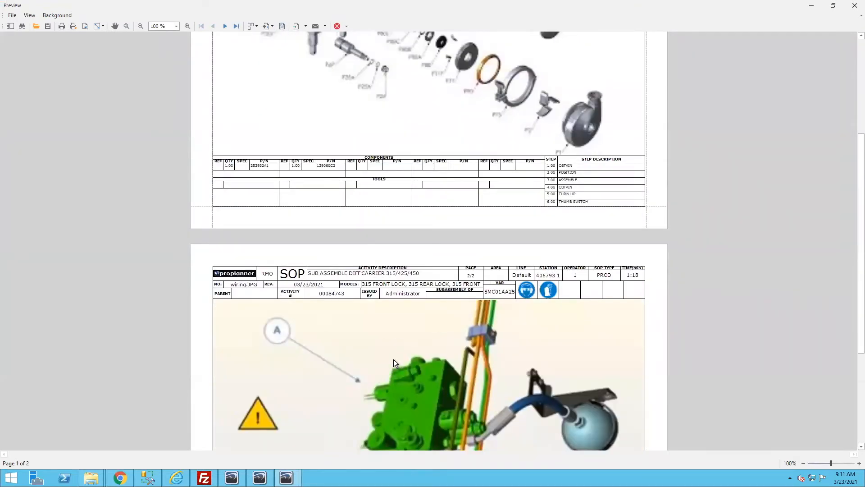
pyautogui.scroll(5, 394, 359)
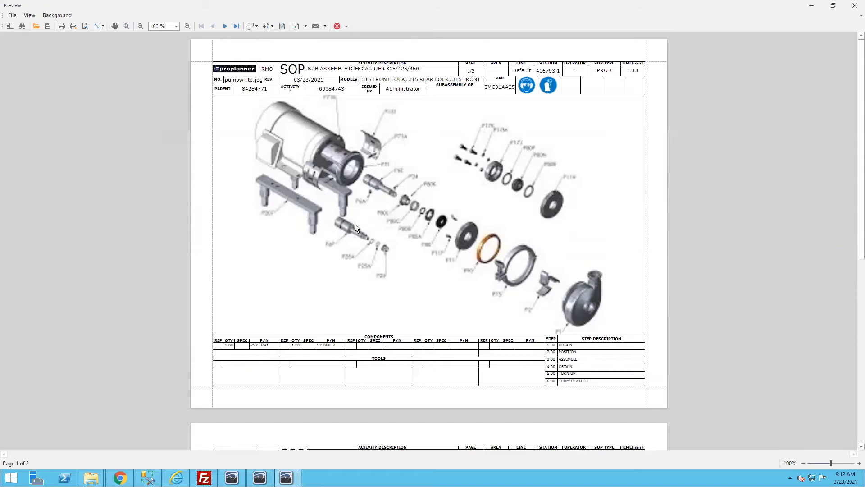
pyautogui.scroll(-4, 355, 224)
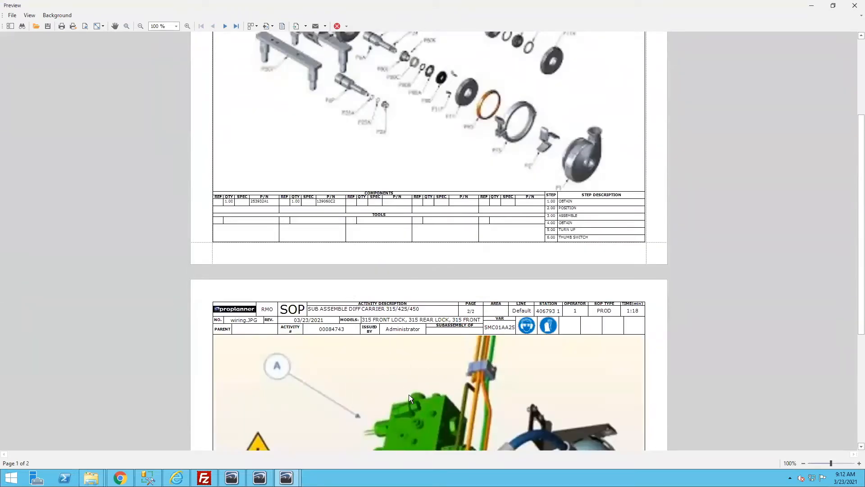
pyautogui.scroll(4, 417, 195)
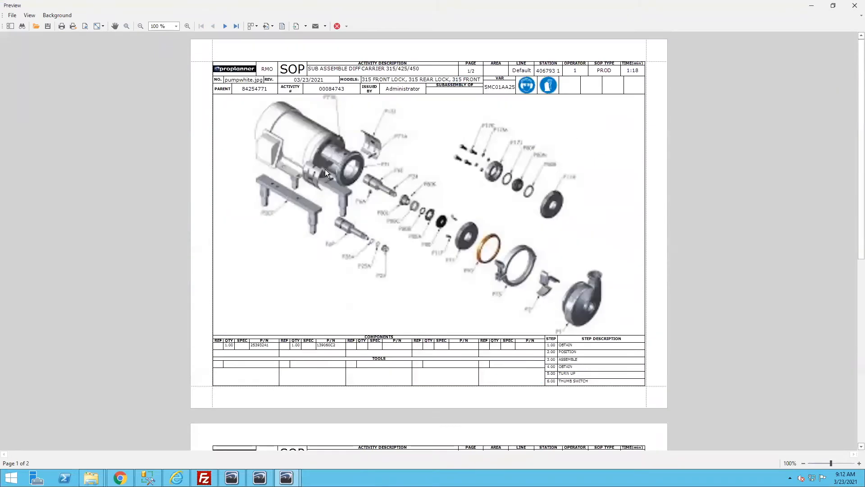
pyautogui.click(337, 25)
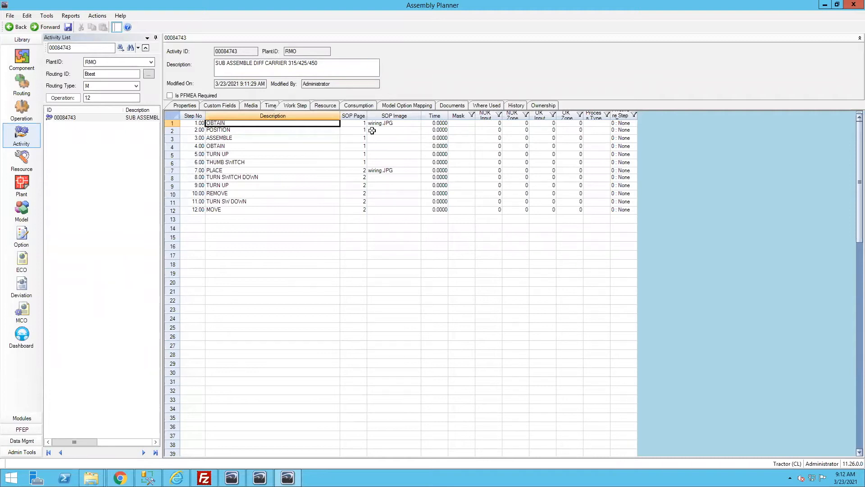
# Review the options on the activity's consumed parts and option 5MC01AA25 in its model option mapping.
pyautogui.click(357, 106)
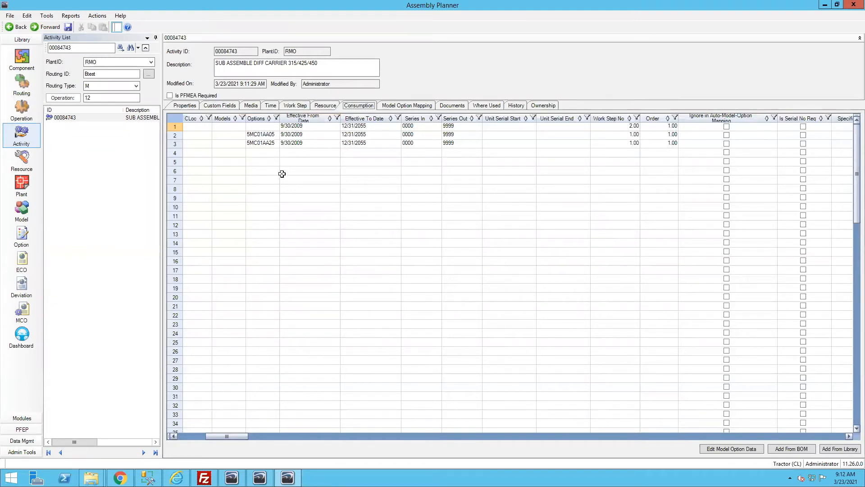
pyautogui.click(407, 105)
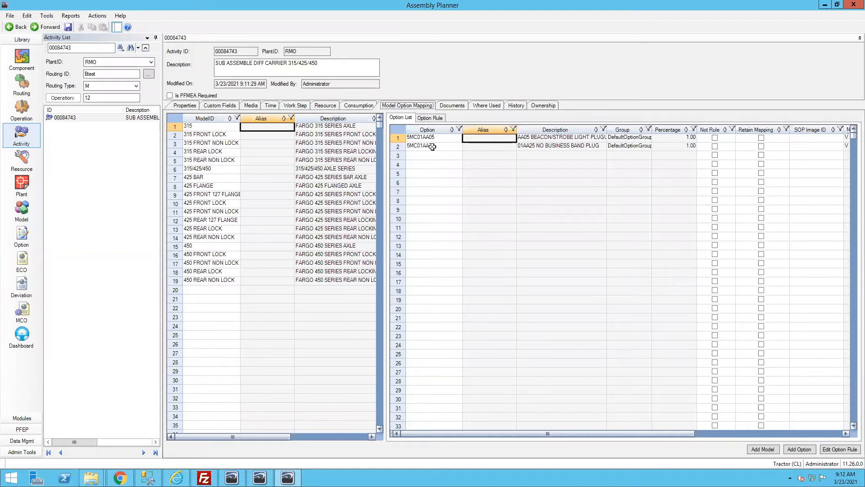
pyautogui.click(432, 146)
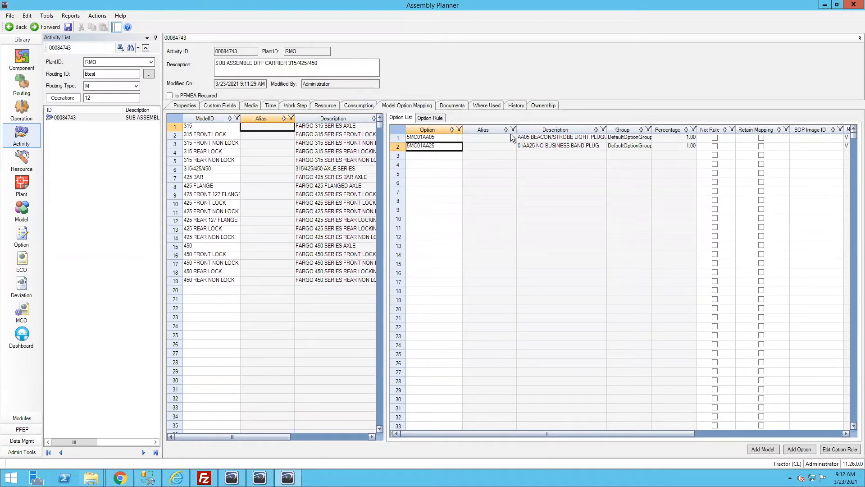
# Review where SOP images can be assigned across activity 00084743's work steps, the operation's activity list and the consumed parts.
pyautogui.click(302, 105)
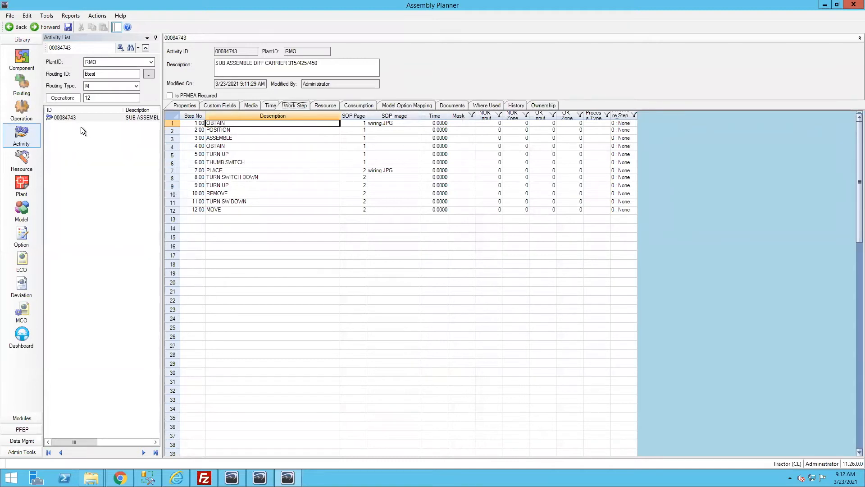
pyautogui.click(37, 112)
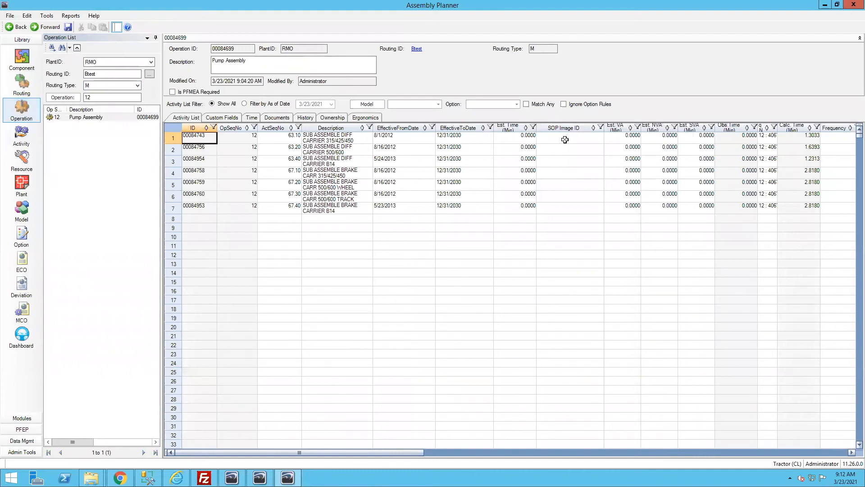
pyautogui.moveTo(565, 139); pyautogui.dragTo(573, 205)
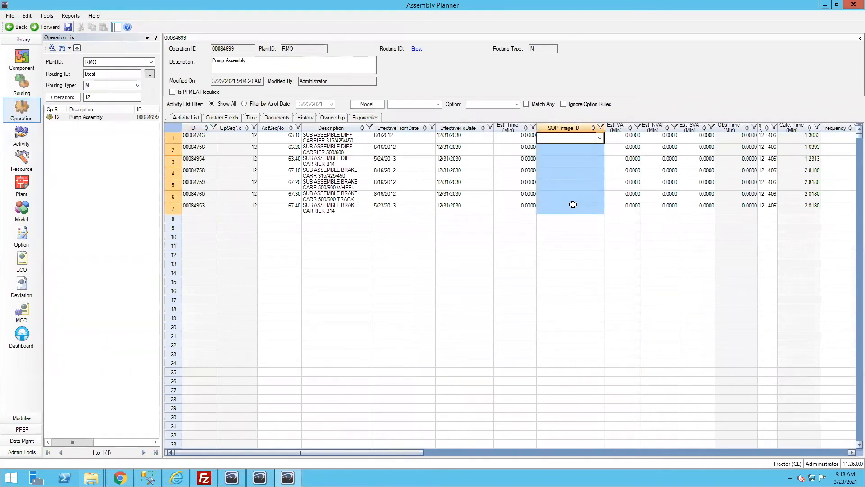
pyautogui.click(36, 139)
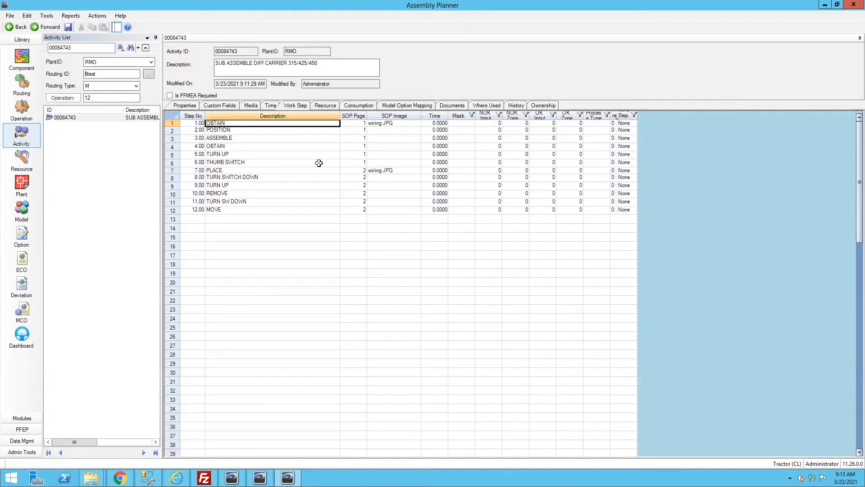
pyautogui.click(368, 106)
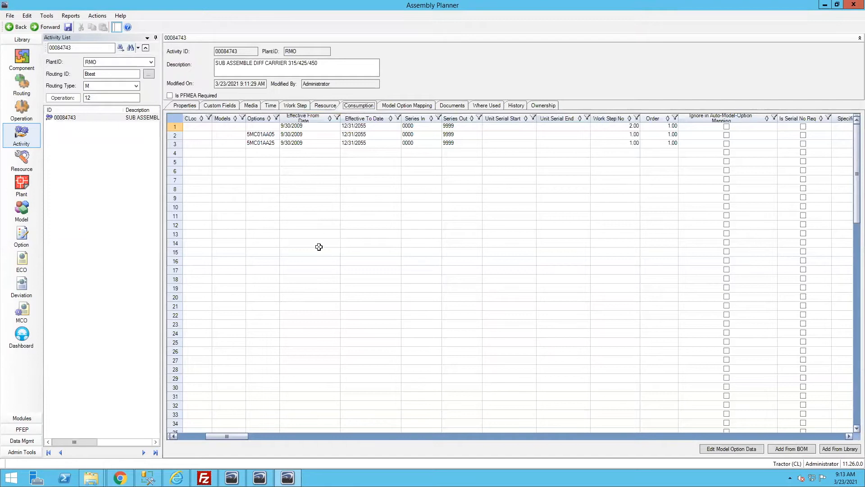
pyautogui.click(199, 435)
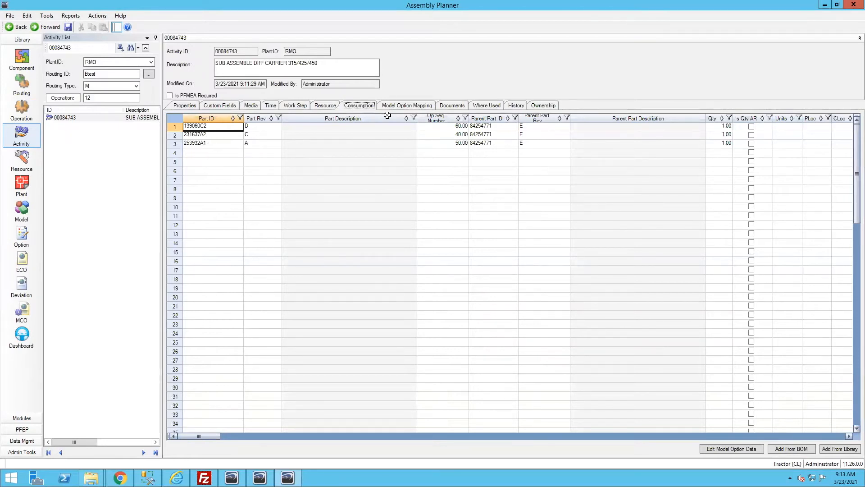
pyautogui.click(295, 105)
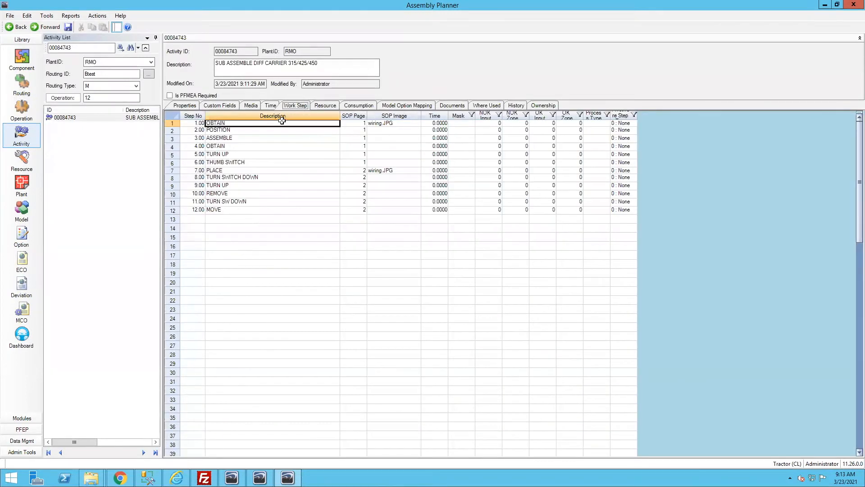
# Compare the descriptions of the diff carrier and brake carrier activities in the Pump Assembly operation.
pyautogui.click(21, 107)
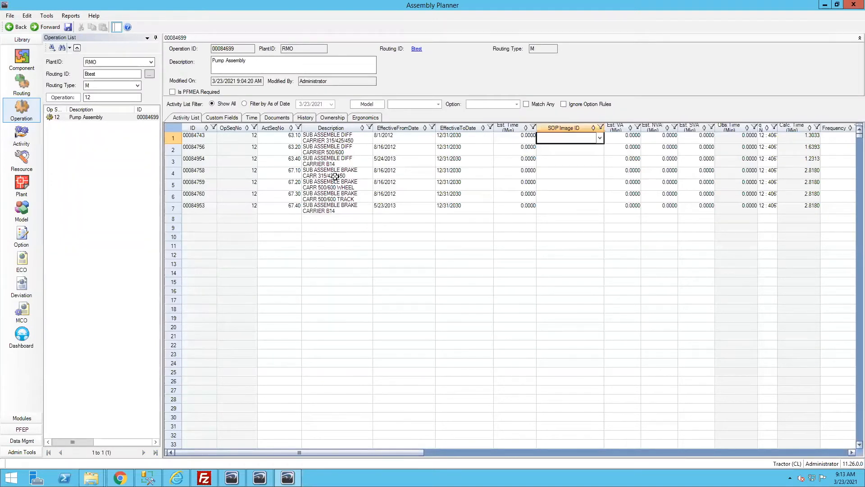
pyautogui.click(332, 153)
pyautogui.moveTo(335, 136); pyautogui.dragTo(339, 176)
pyautogui.click(344, 159)
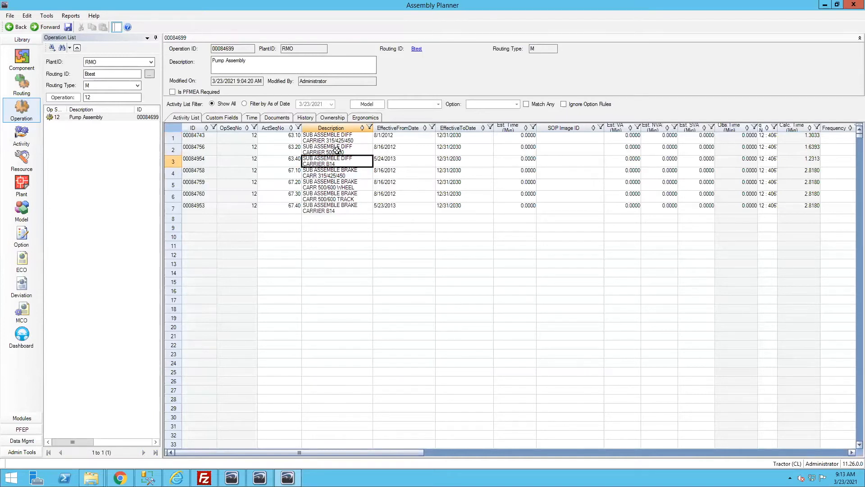
pyautogui.click(337, 150)
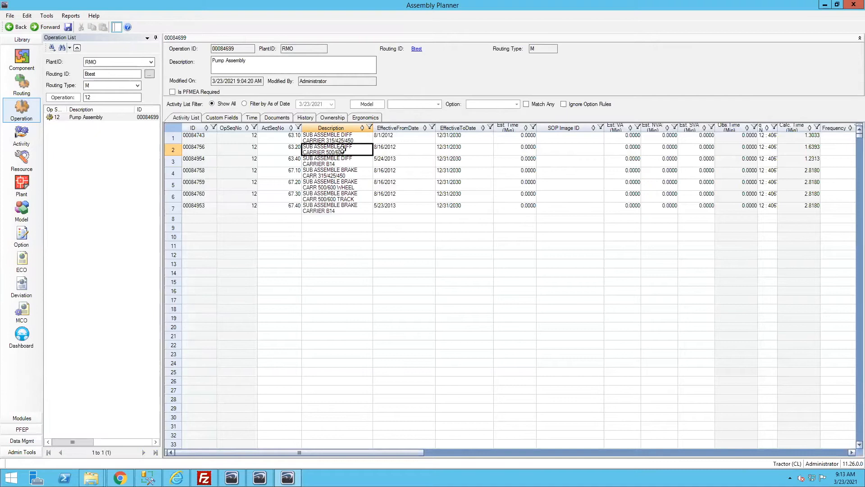
pyautogui.click(312, 134)
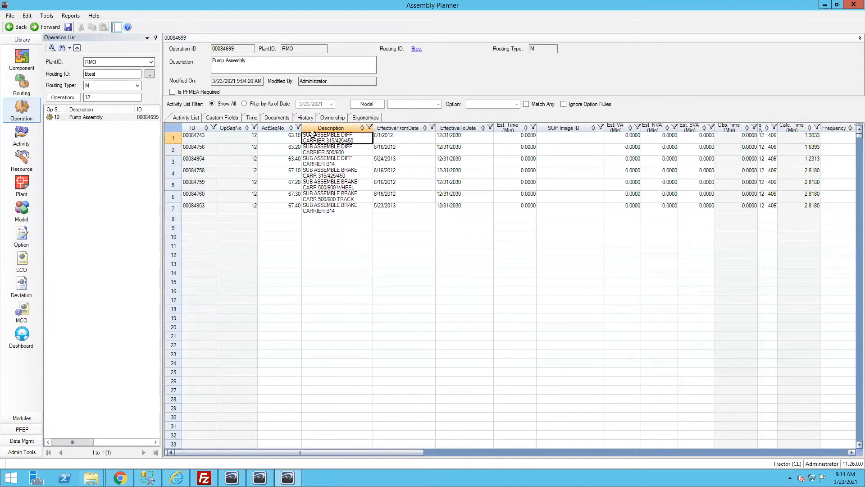
# Open activity 00084743 and clear the wiring.JPG SOP image from work steps 1 OBTAIN and 7 PLACE.
pyautogui.doubleClick(173, 141)
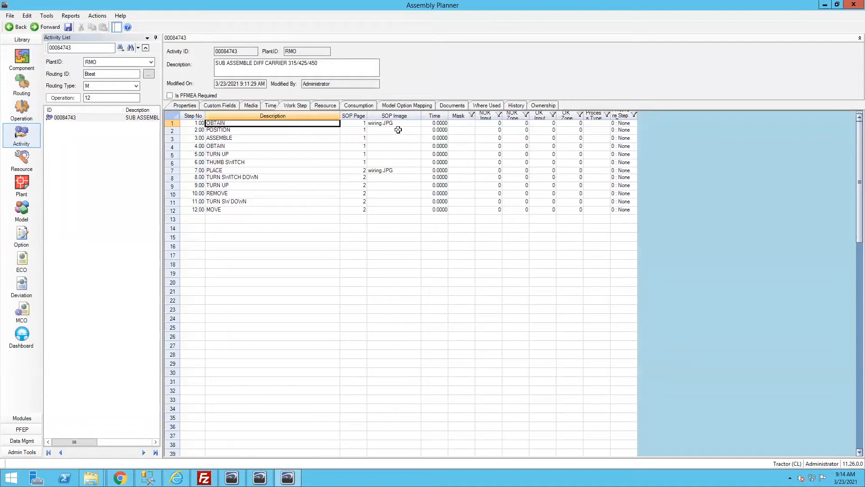
pyautogui.click(398, 123)
pyautogui.click(398, 123)
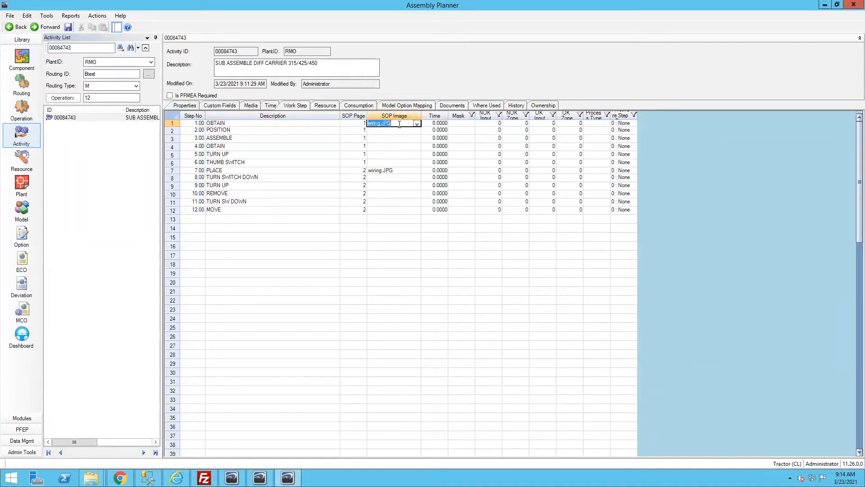
pyautogui.click(394, 171)
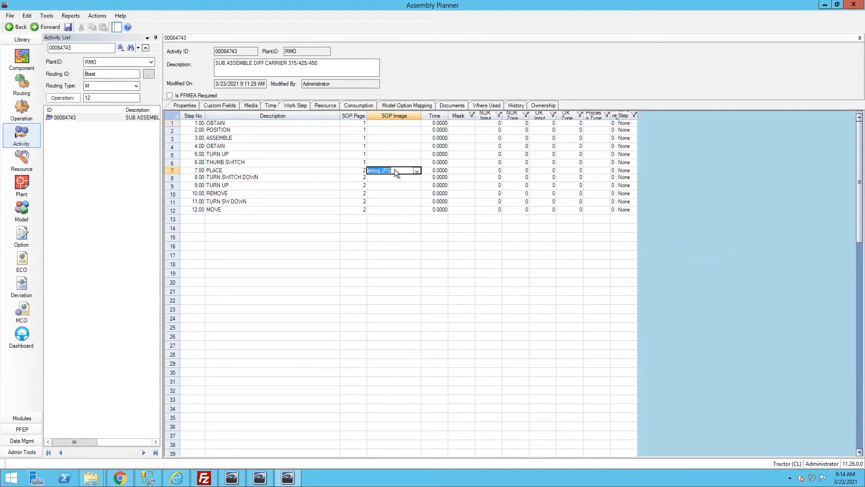
pyautogui.click(353, 138)
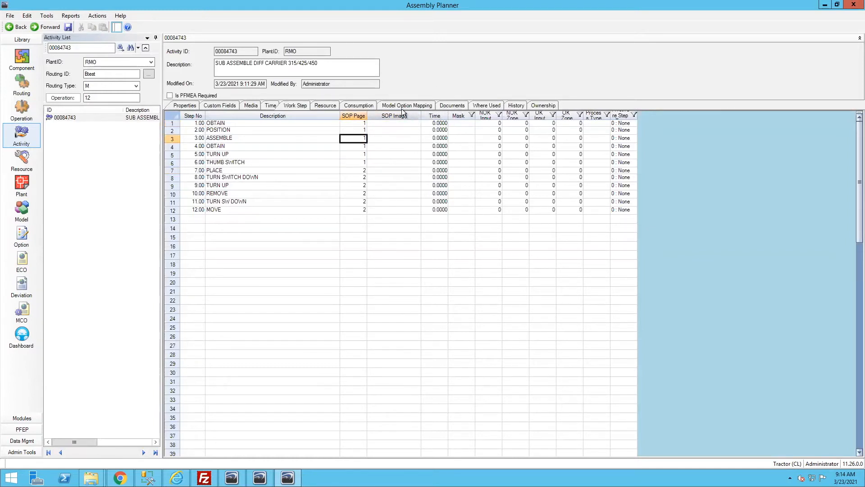
# Delete option 5MC01AA25 from the activity's model option mapping.
pyautogui.click(414, 107)
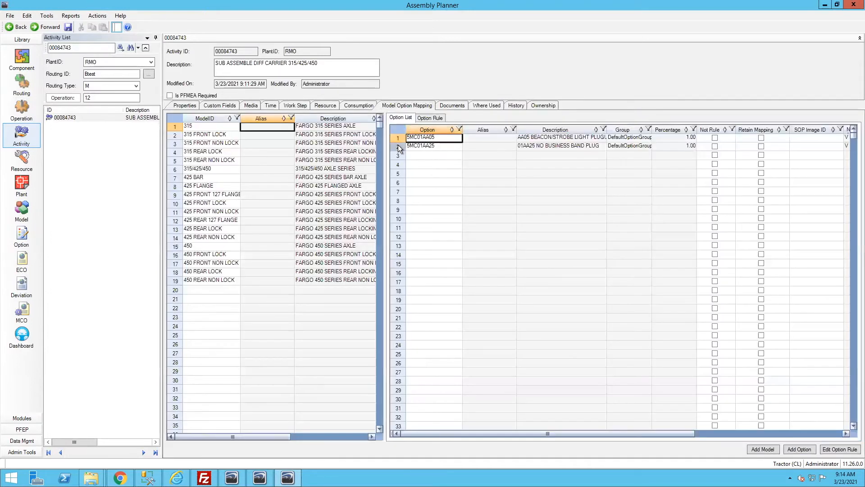
pyautogui.rightClick(401, 147)
pyautogui.click(431, 193)
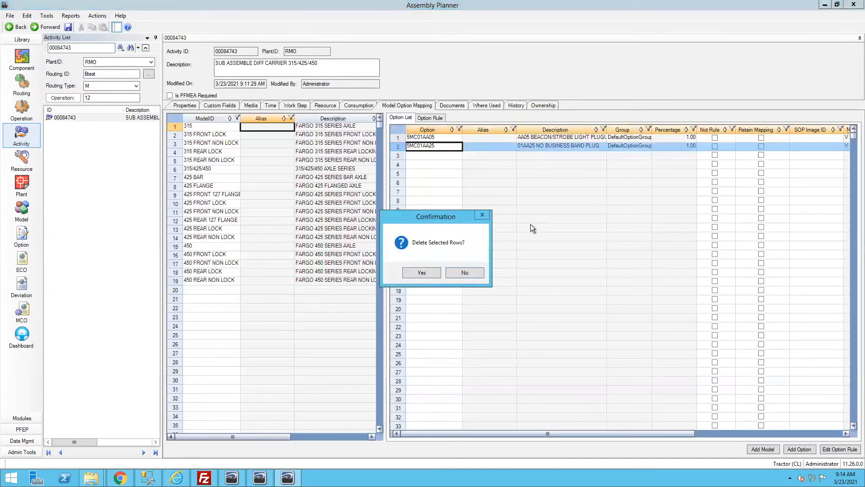
pyautogui.click(421, 272)
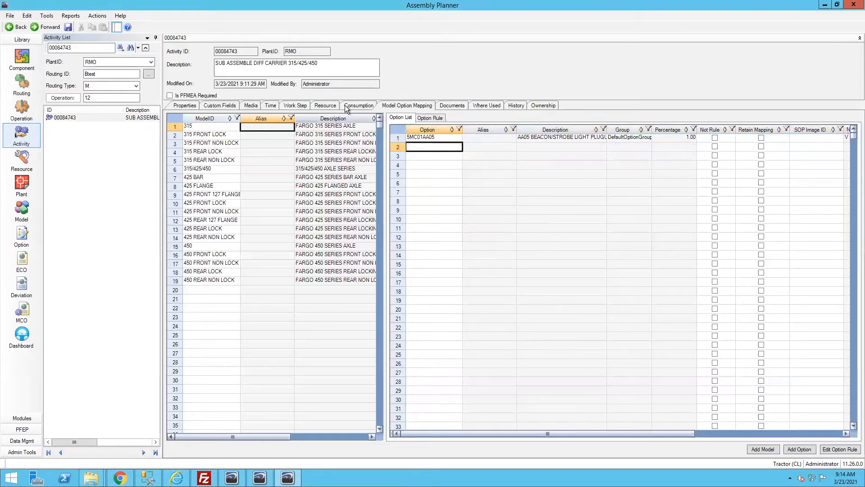
# Examine the activity's consumed parts, including part 253932A1 and the actions available for it.
pyautogui.click(356, 105)
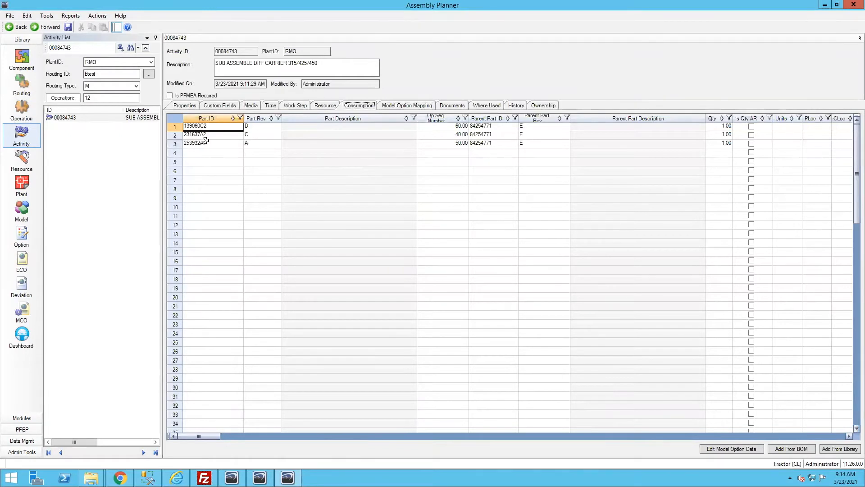
pyautogui.click(501, 143)
pyautogui.click(502, 141)
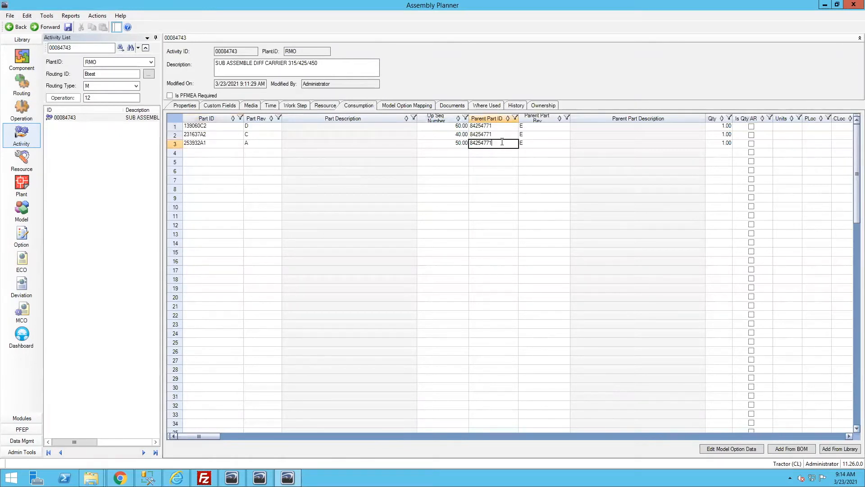
pyautogui.moveTo(502, 142); pyautogui.dragTo(434, 144)
pyautogui.click(177, 147)
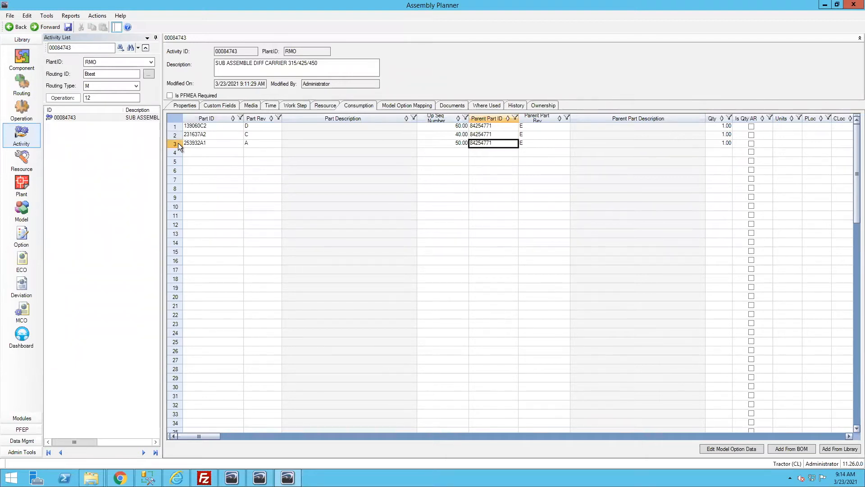
pyautogui.rightClick(178, 143)
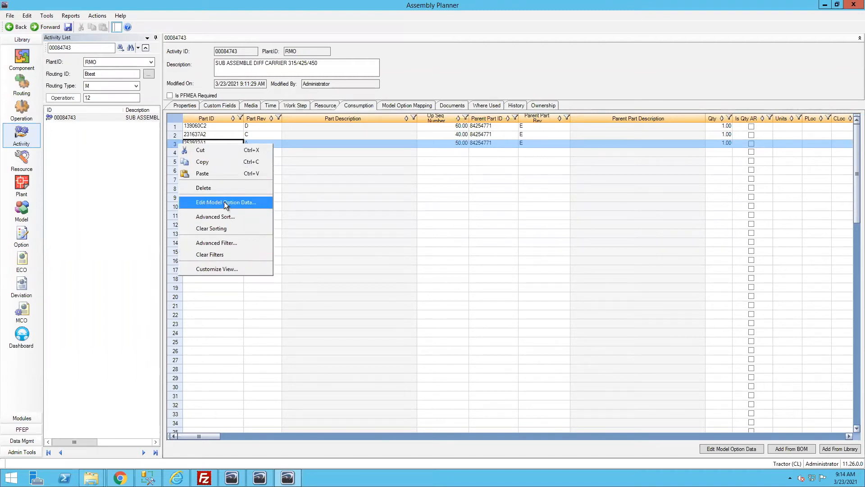
pyautogui.click(204, 129)
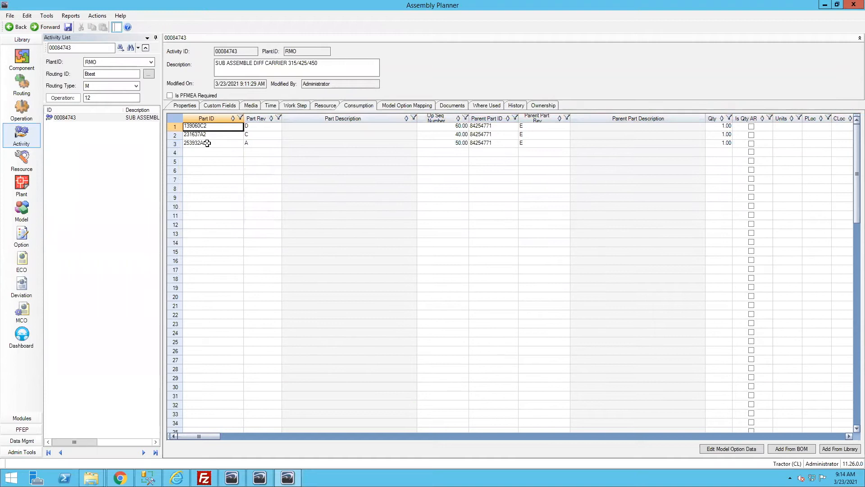
# Start copying or moving activity 00084743, SUB ASSEMBLE DIFF CARRIER 315/425/450, from the Pump Assembly operation's activity list.
pyautogui.click(22, 108)
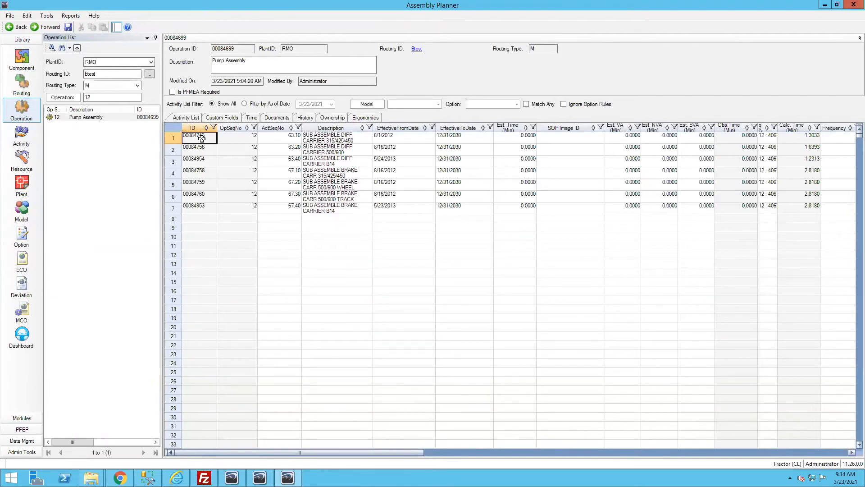
pyautogui.click(326, 138)
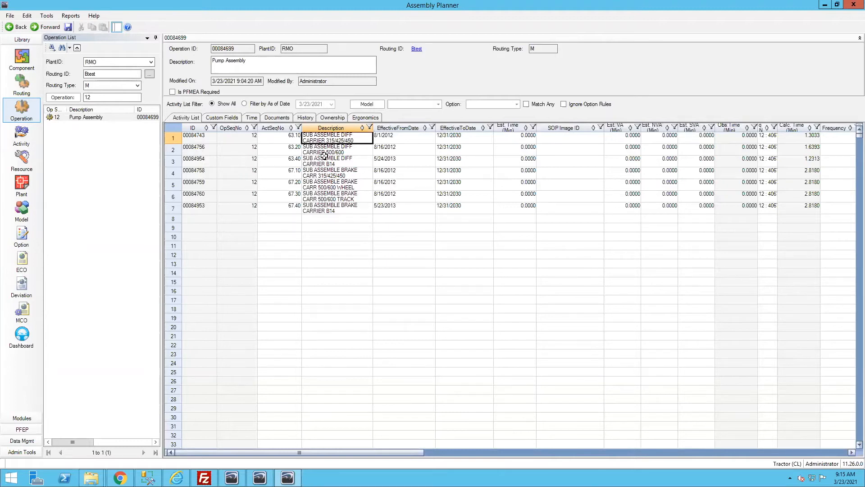
pyautogui.click(172, 136)
pyautogui.rightClick(174, 141)
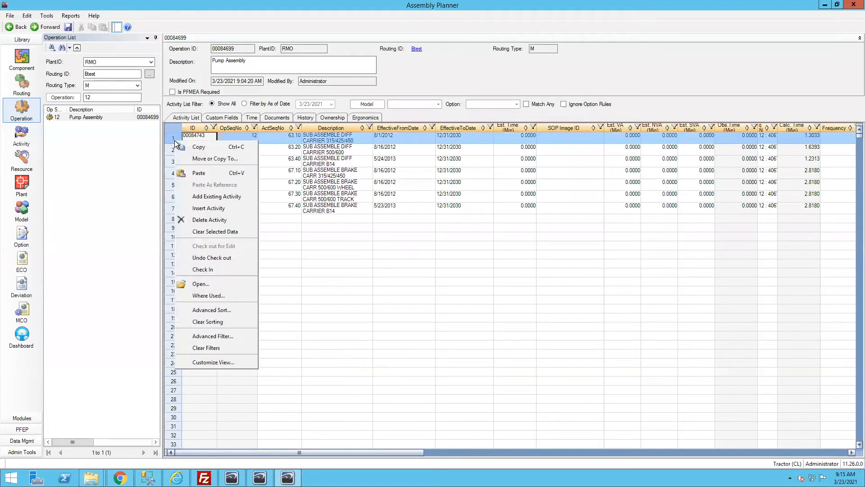
pyautogui.click(207, 158)
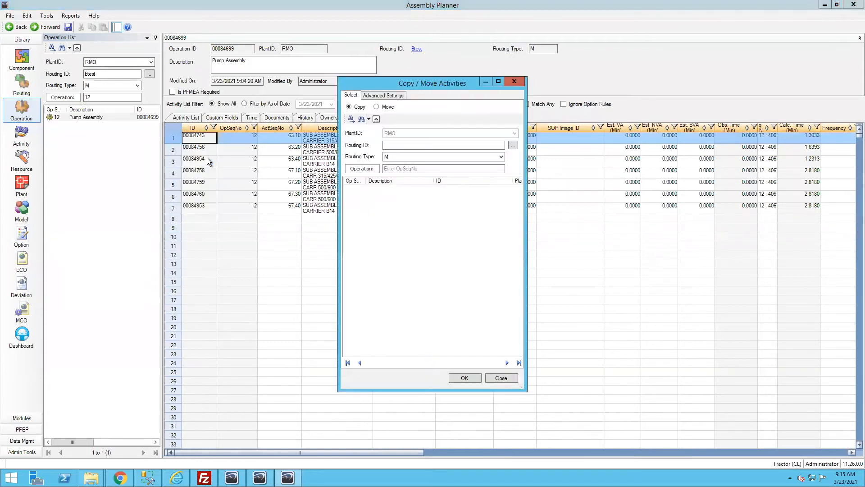
# Choose operation 12, Pump Assembly, of the Btest routing as the copy target.
pyautogui.click(407, 144)
pyautogui.click(387, 146)
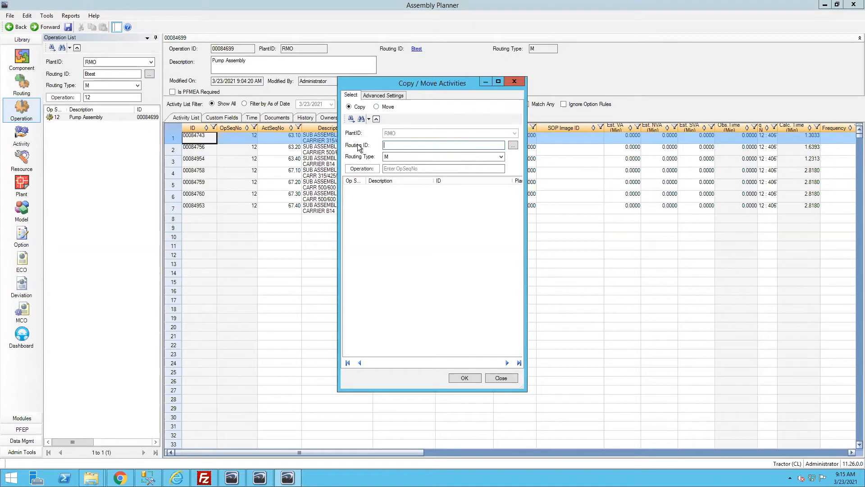
pyautogui.click(513, 145)
pyautogui.click(372, 130)
pyautogui.press('Return')
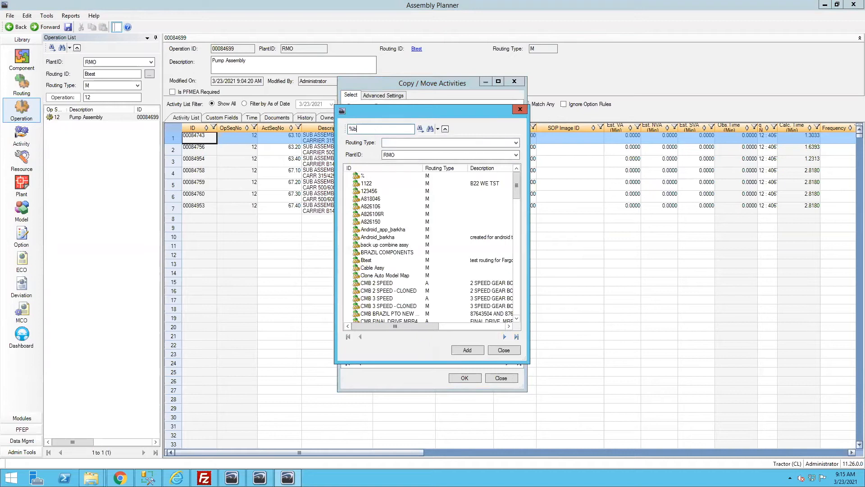
pyautogui.click(461, 350)
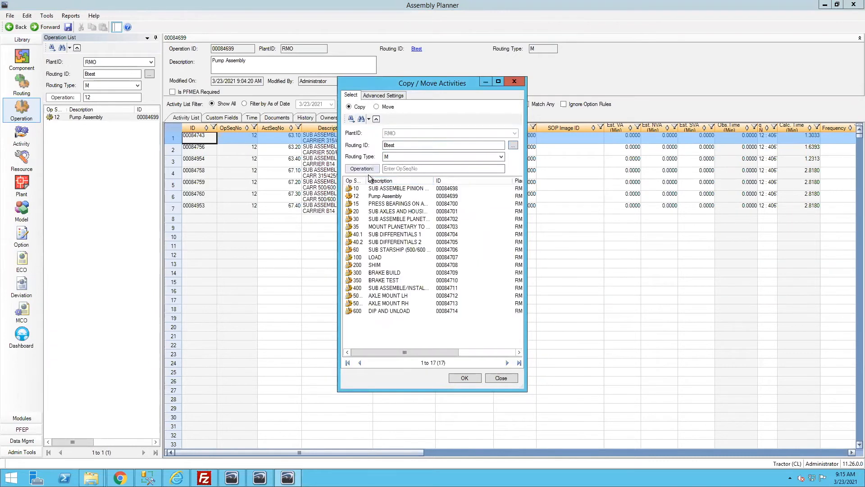
pyautogui.click(392, 196)
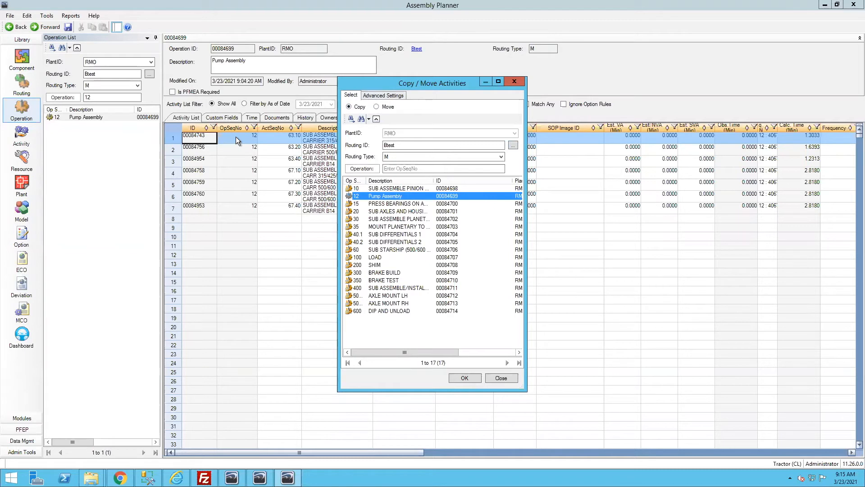
# Copy the activity as a new one with activity sequence number 999, checking out the copied activity.
pyautogui.click(382, 95)
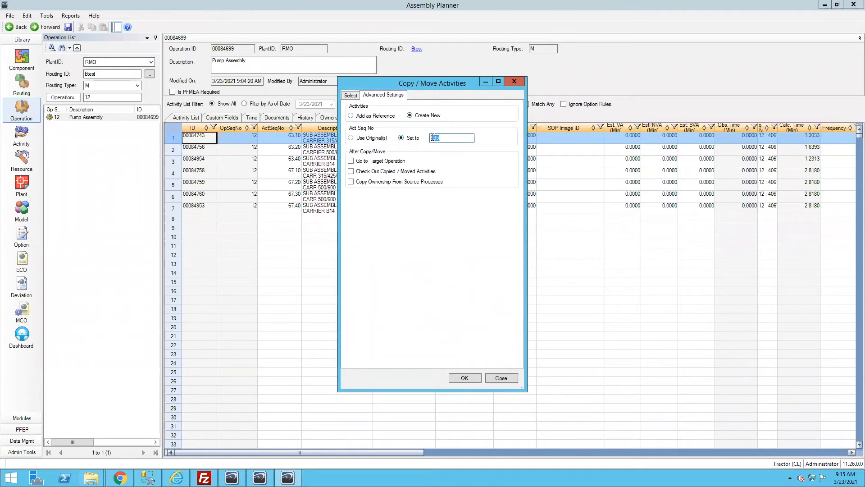
pyautogui.click(351, 172)
pyautogui.click(466, 377)
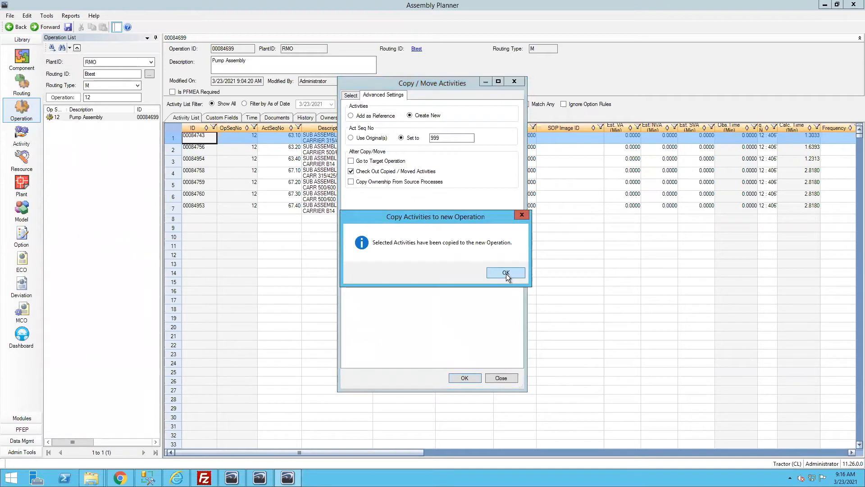
pyautogui.click(506, 273)
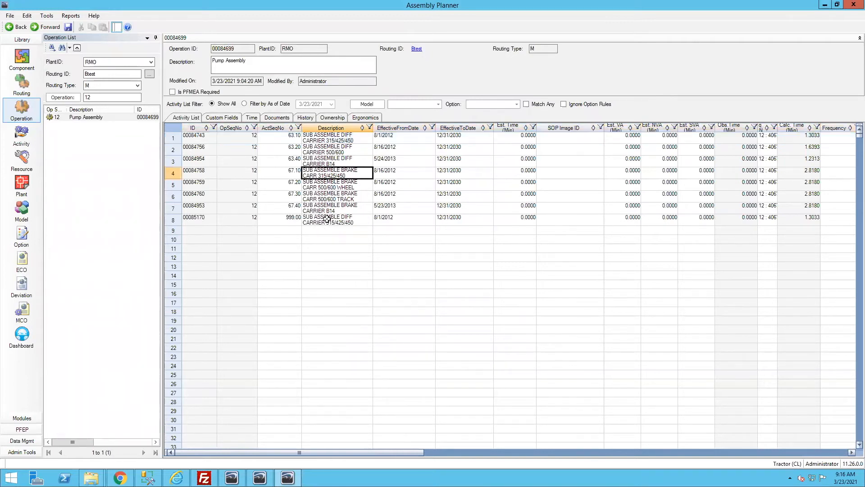
pyautogui.click(290, 219)
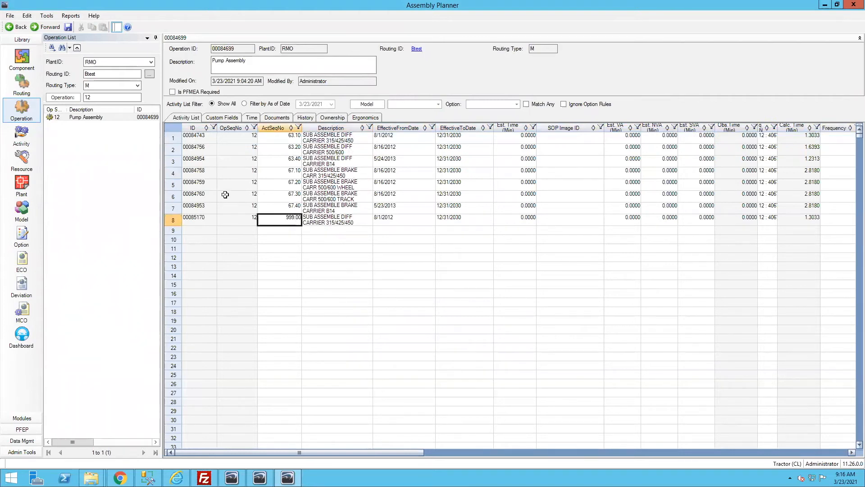
# Shorten the description of activity 00084743 to SUB ASSEMBLE DIFF CARRIER 315/425 in the Pump Assembly operation's activity list.
pyautogui.moveTo(200, 136); pyautogui.dragTo(195, 219)
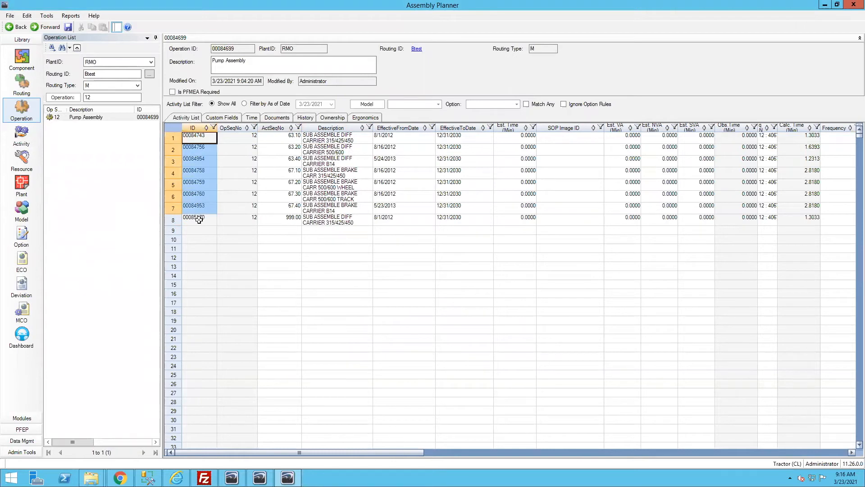
pyautogui.click(200, 138)
pyautogui.click(197, 221)
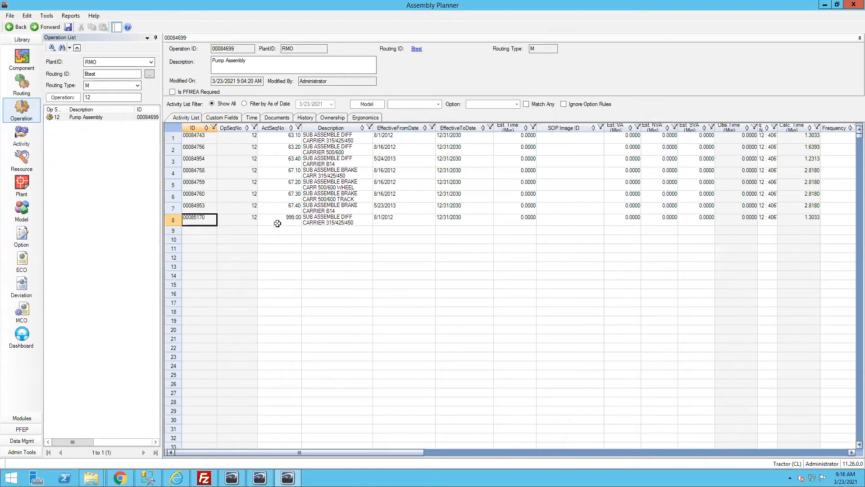
pyautogui.click(360, 138)
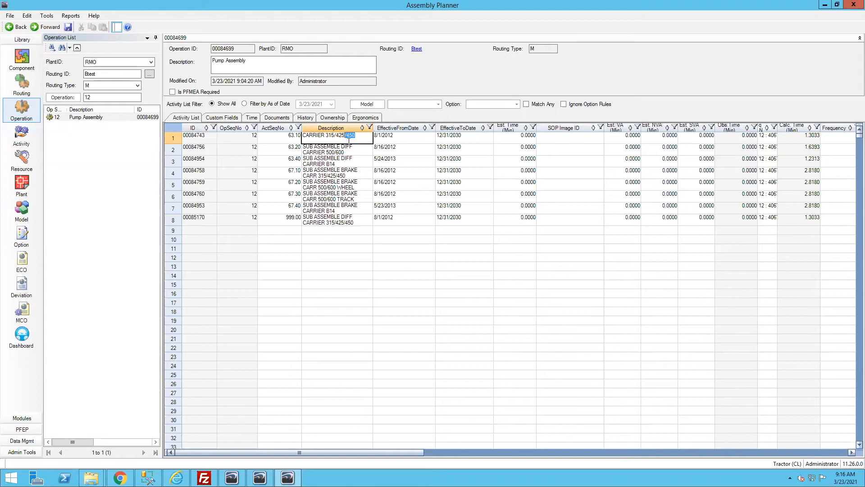
pyautogui.click(363, 196)
# Change the description of the copied activity 00085170 to SUB ASSEMBLE DIFF CARRIER 450.
pyautogui.click(352, 221)
pyautogui.moveTo(347, 216)
pyautogui.mouseDown()
pyautogui.moveTo(326, 215)
pyautogui.moveTo(341, 222)
pyautogui.mouseUp()
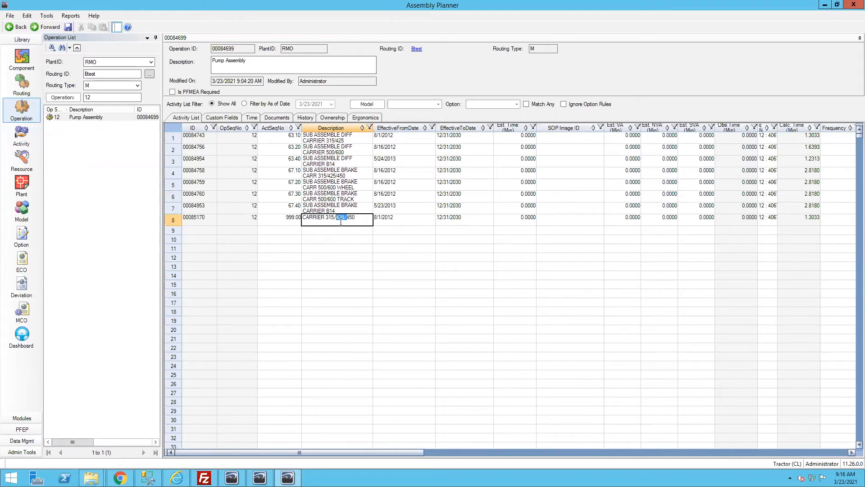
pyautogui.press('Delete')
pyautogui.click(341, 198)
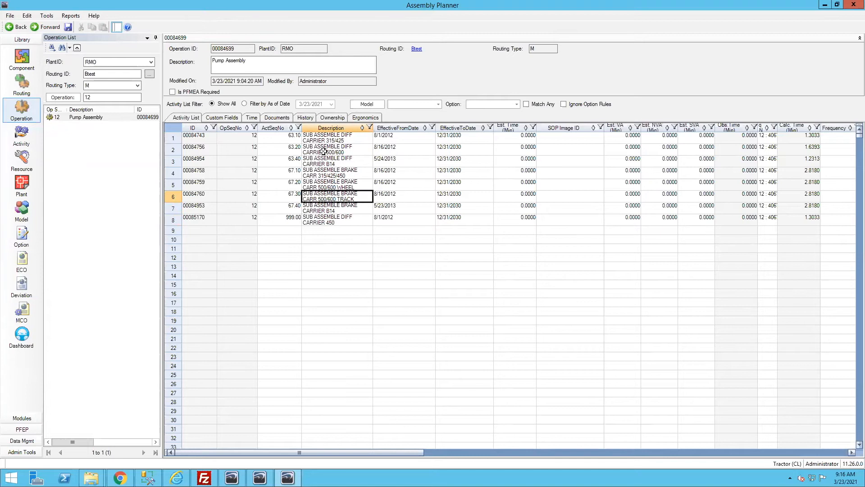
# Set the copied activity's sequence number to 63.15 and save the operation.
pyautogui.click(283, 219)
pyautogui.click(296, 221)
pyautogui.write('6.60')
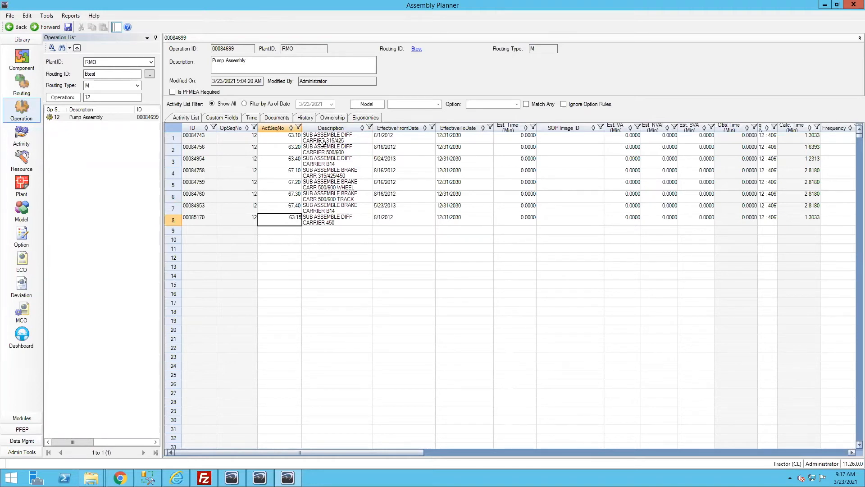
pyautogui.click(335, 187)
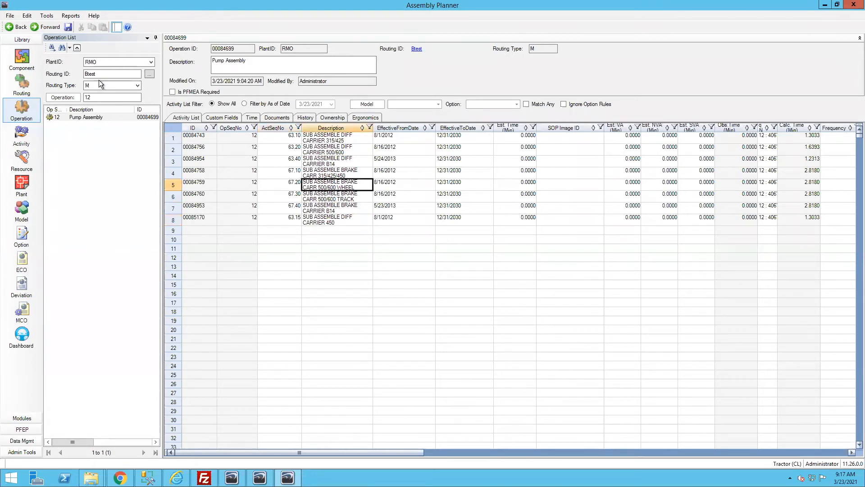
pyautogui.click(68, 27)
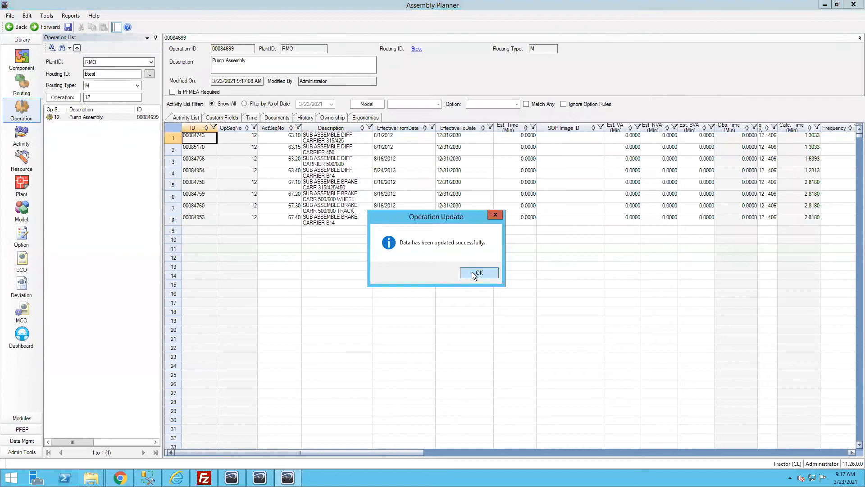
pyautogui.click(474, 272)
# Set the estimated value-added time of activity 00085170 to 1.5 minutes.
pyautogui.click(323, 153)
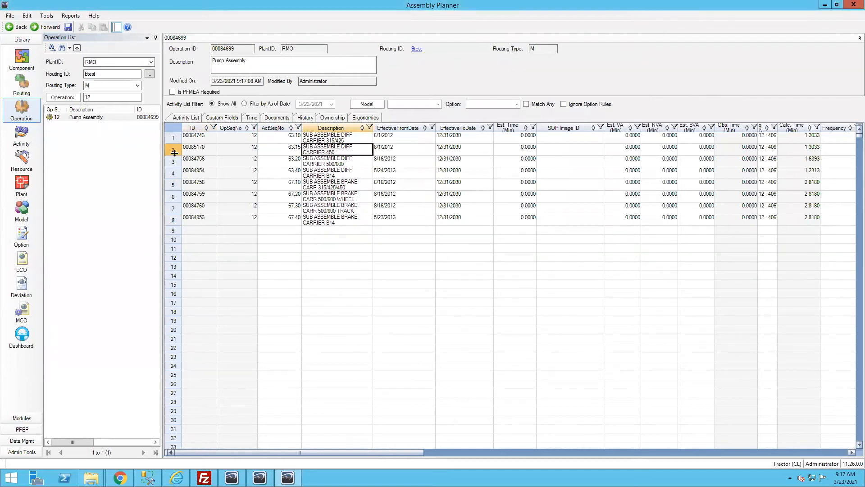
pyautogui.click(174, 152)
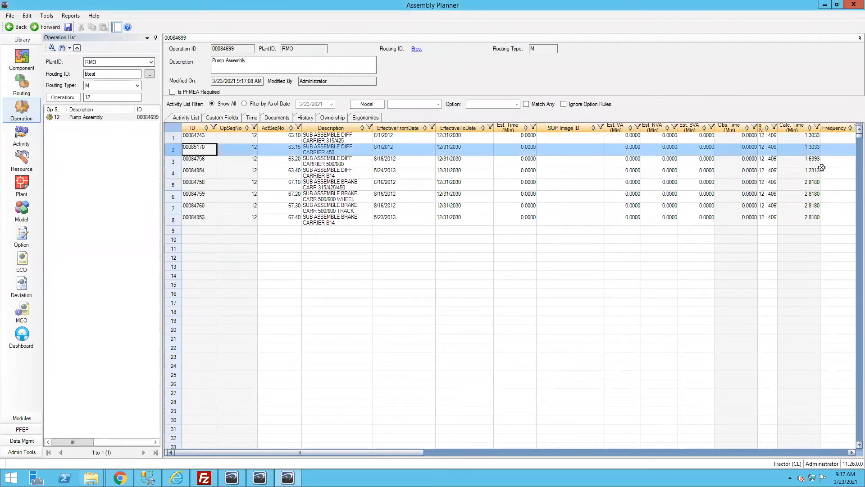
pyautogui.click(809, 149)
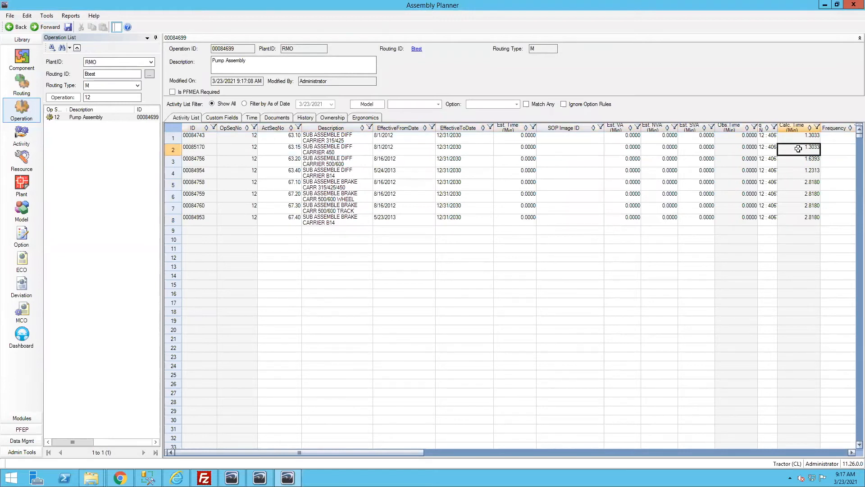
pyautogui.click(627, 151)
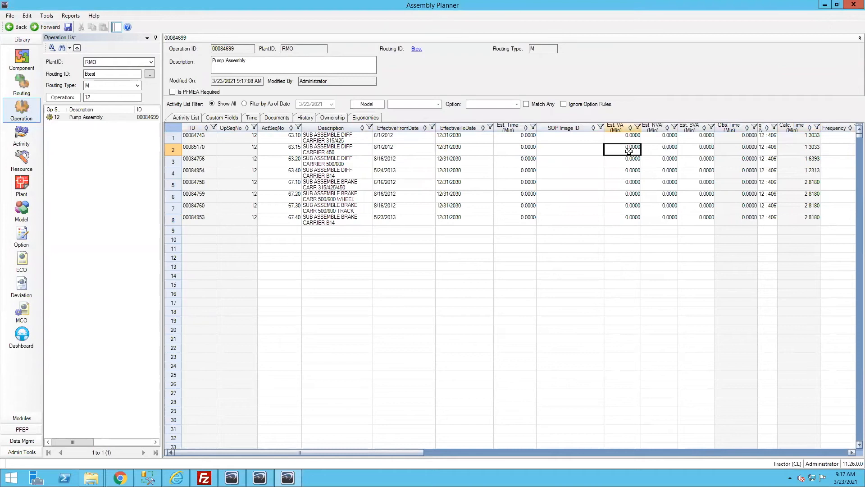
pyautogui.write('1.5')
pyautogui.click(802, 148)
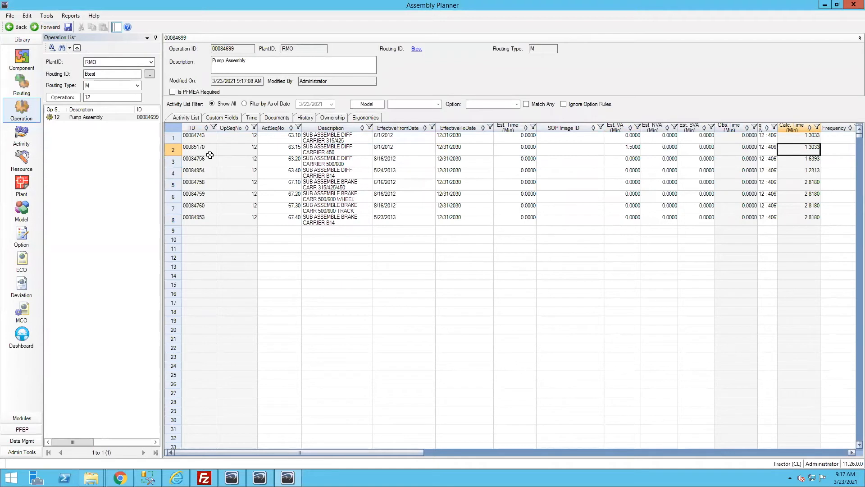
# Open activity 00084743 and delete part 253932A1 from its consumed parts.
pyautogui.doubleClick(173, 137)
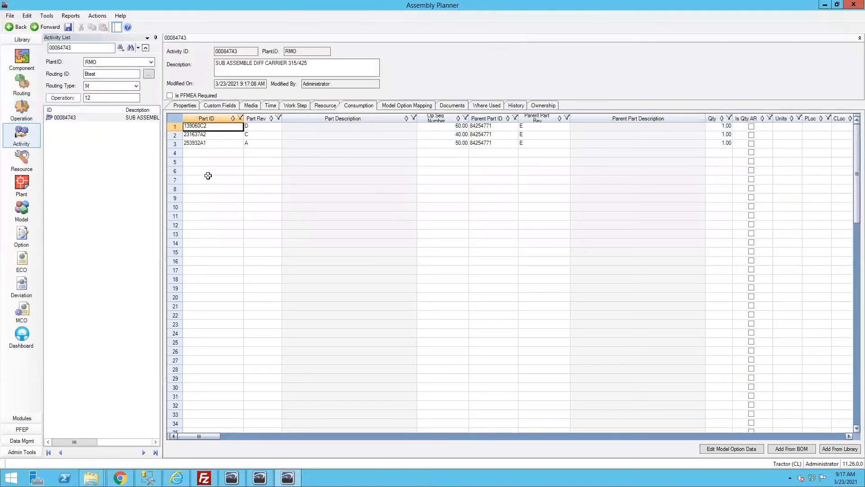
pyautogui.click(175, 143)
pyautogui.rightClick(174, 142)
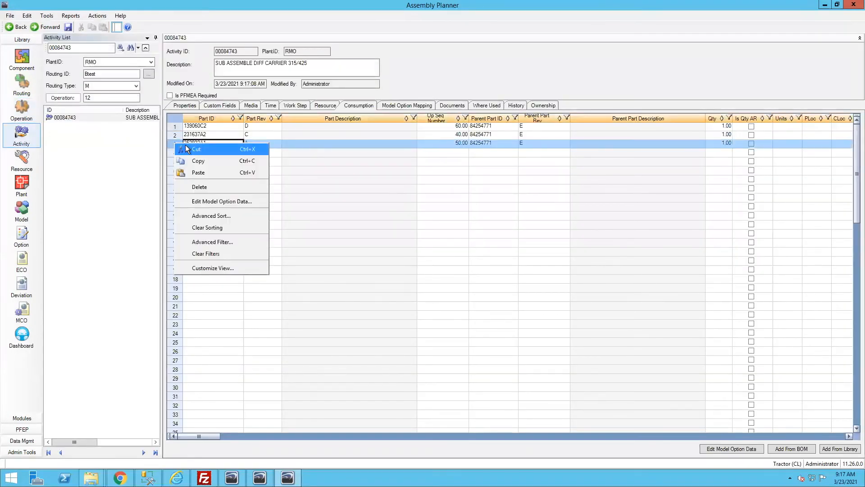
pyautogui.click(228, 186)
pyautogui.click(477, 274)
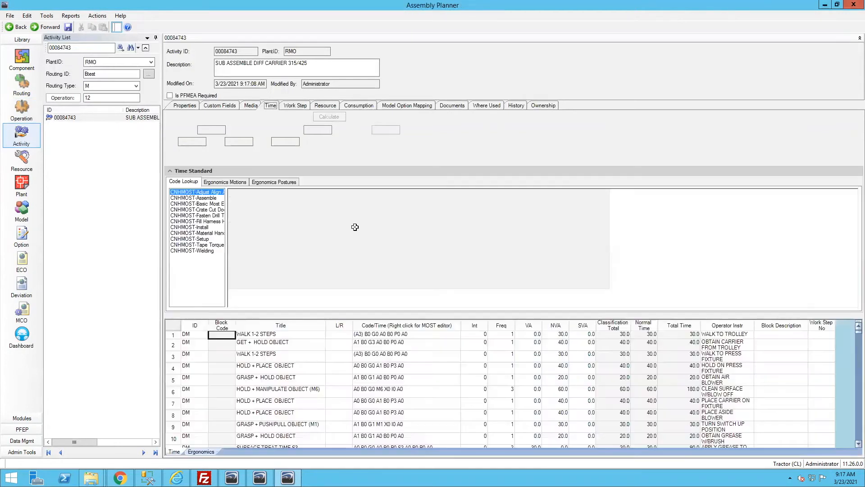
# Examine the time study elements of activity 00084743 from first to last.
pyautogui.click(284, 369)
pyautogui.scroll(-1, 285, 342)
pyautogui.scroll(-15, 284, 359)
pyautogui.scroll(15, 291, 358)
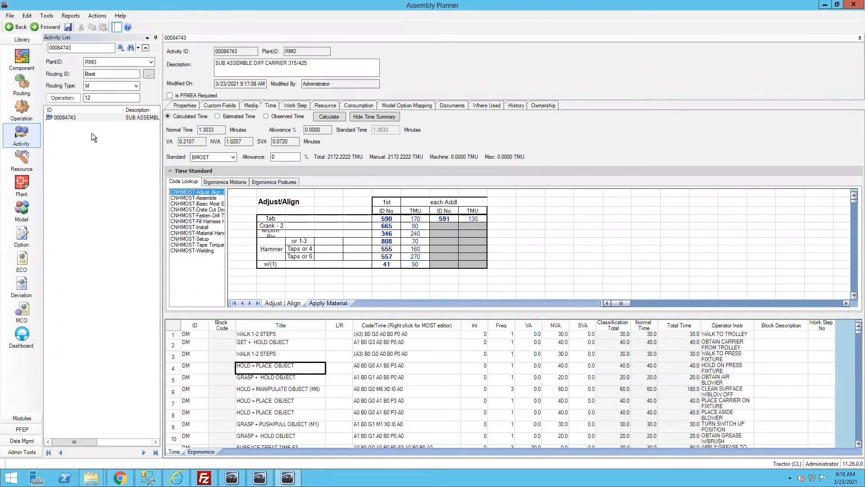
# Duplicate the row of activity 00085170 into the first empty row of the operation's activity list and save.
pyautogui.click(28, 109)
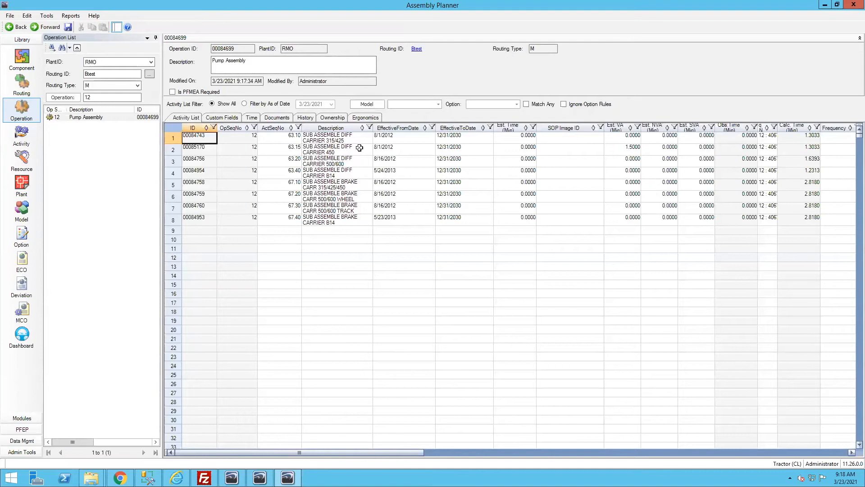
pyautogui.click(171, 151)
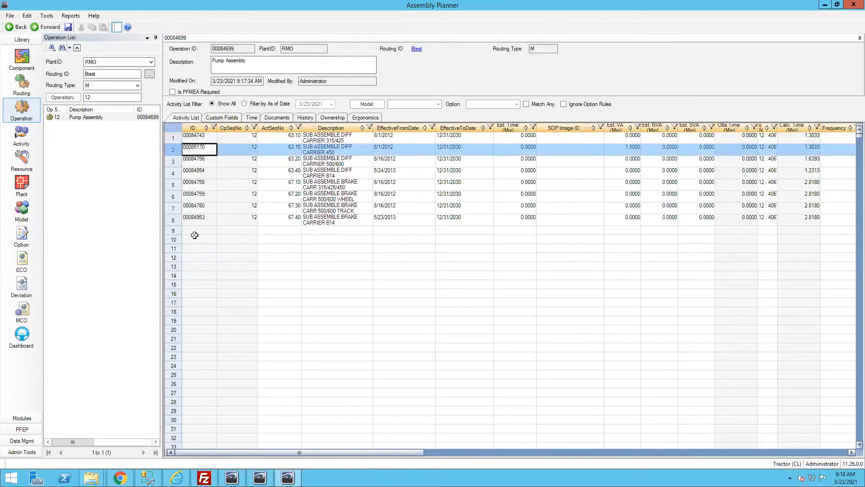
pyautogui.click(174, 231)
pyautogui.hotkey('ctrl', 'v')
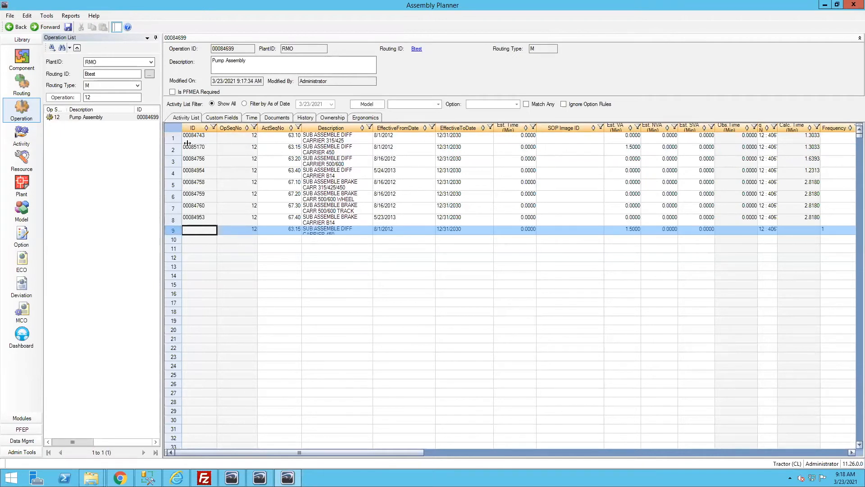
pyautogui.click(68, 28)
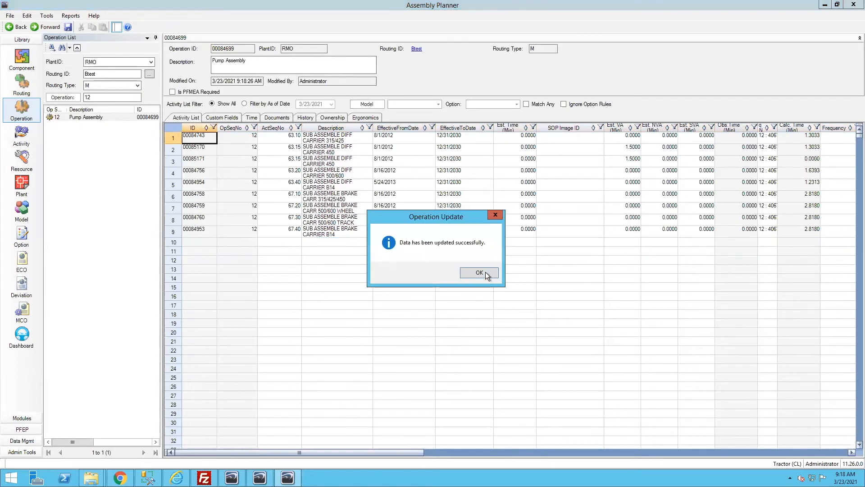
pyautogui.click(486, 274)
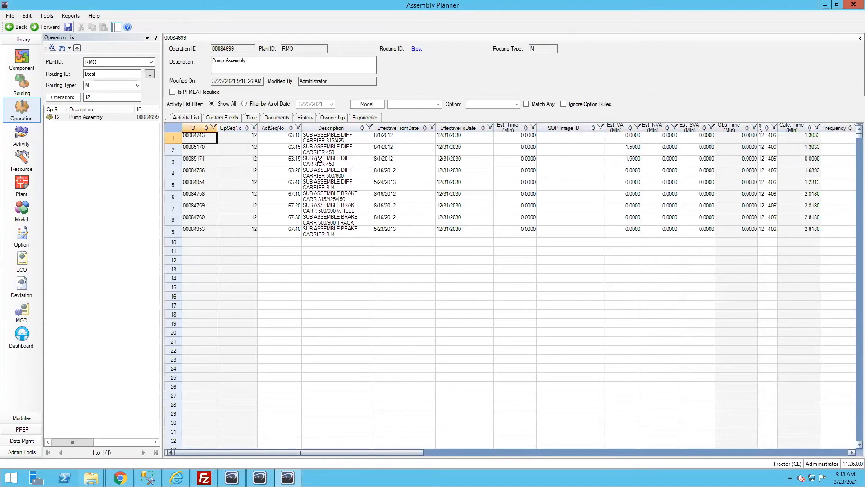
# Compare activities 00085170 and 00085171 by their time elements, consumed parts and model option mapping.
pyautogui.moveTo(320, 151); pyautogui.dragTo(352, 163)
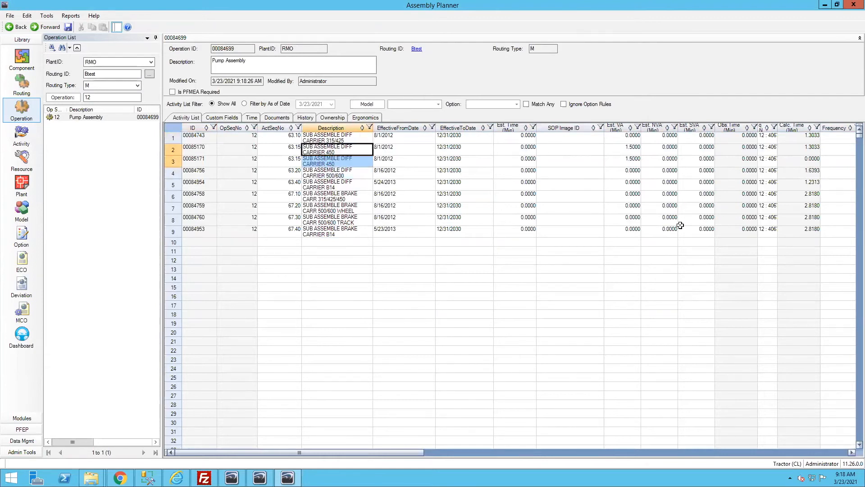
pyautogui.click(351, 161)
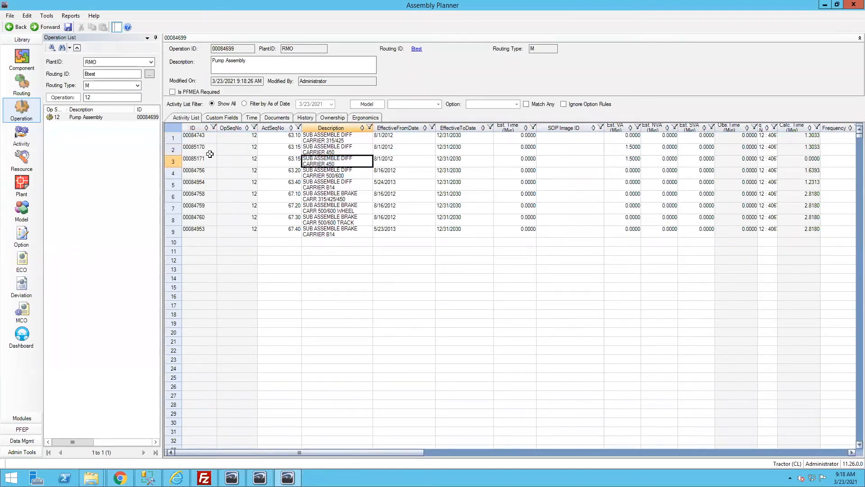
pyautogui.doubleClick(176, 149)
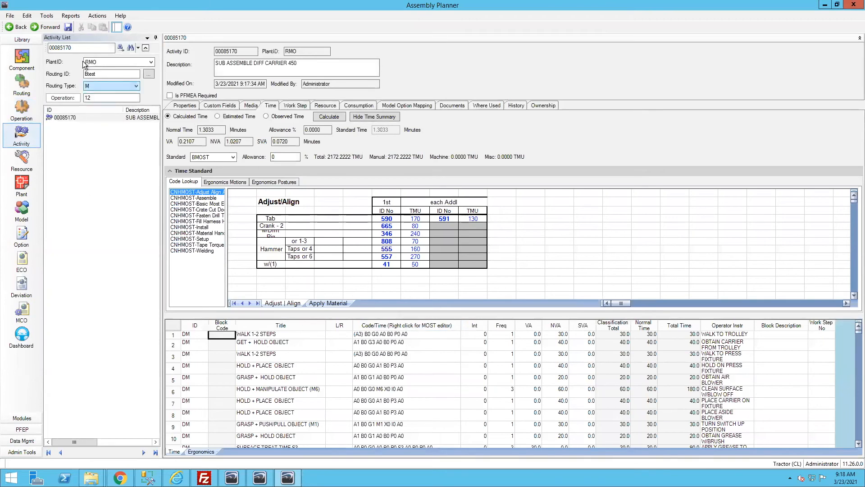
pyautogui.click(77, 46)
pyautogui.press('BackSpace')
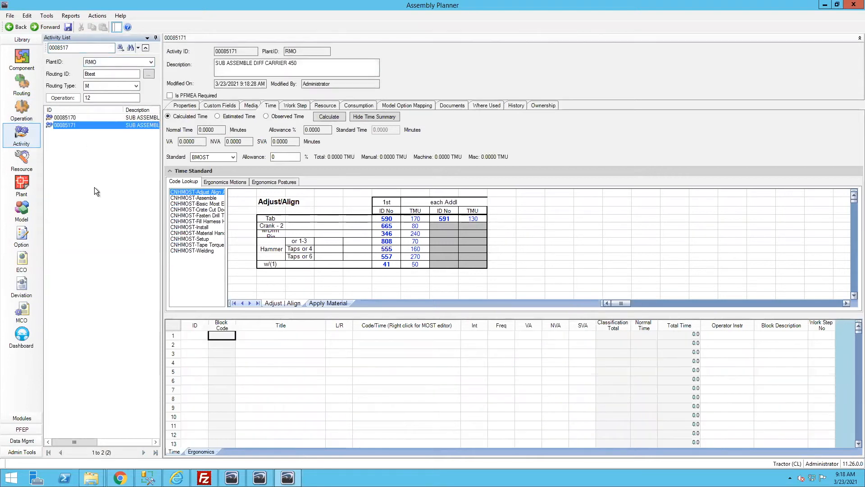
pyautogui.click(363, 106)
pyautogui.click(410, 106)
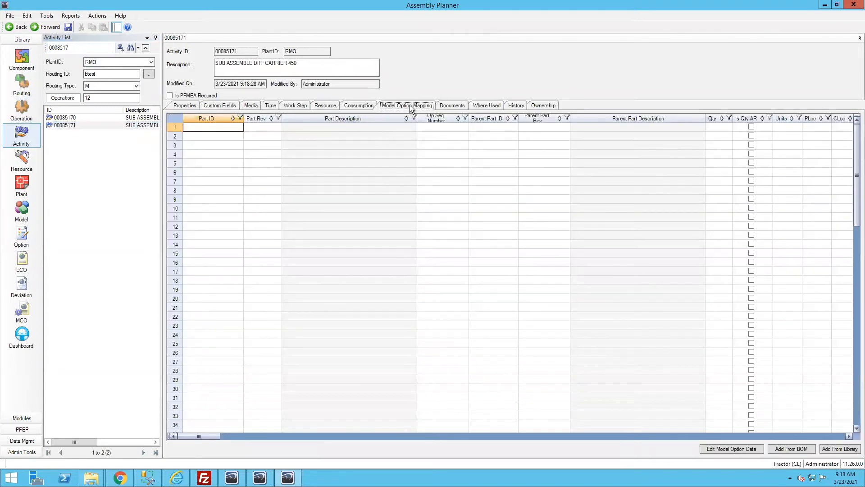
pyautogui.click(68, 118)
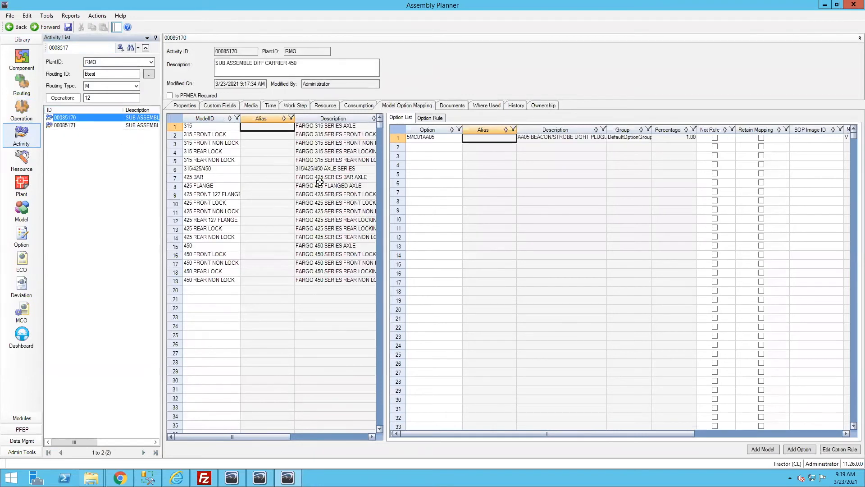
pyautogui.click(66, 125)
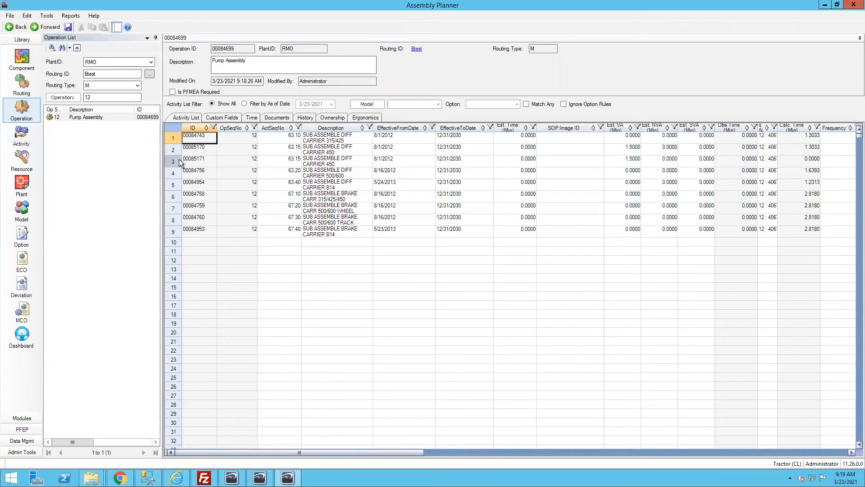
# Permanently delete the pasted activity 00085171 from the Pump Assembly operation and save.
pyautogui.rightClick(181, 159)
pyautogui.click(216, 239)
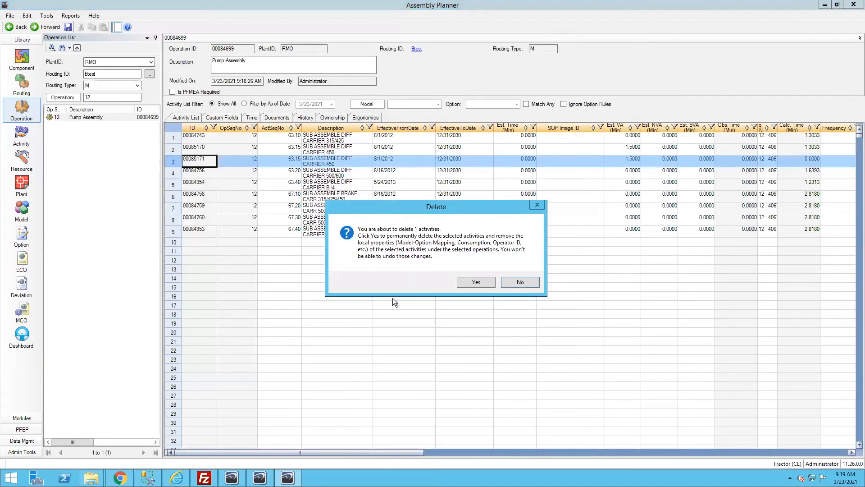
pyautogui.click(476, 282)
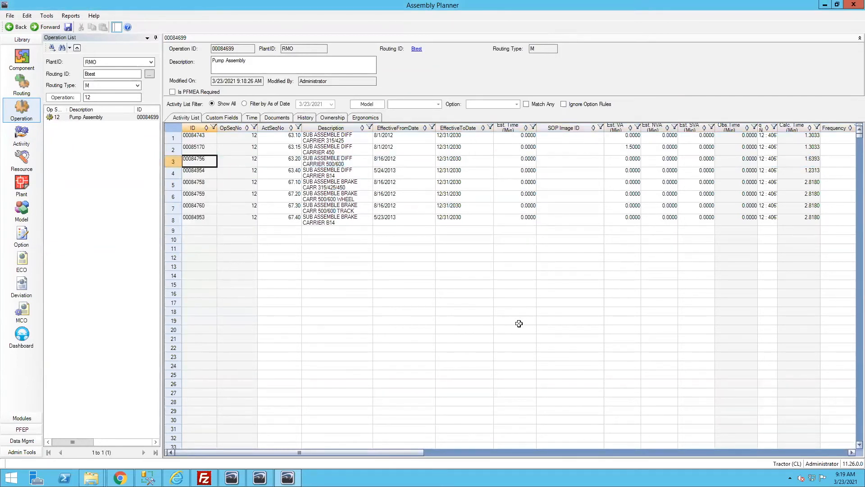
pyautogui.click(68, 27)
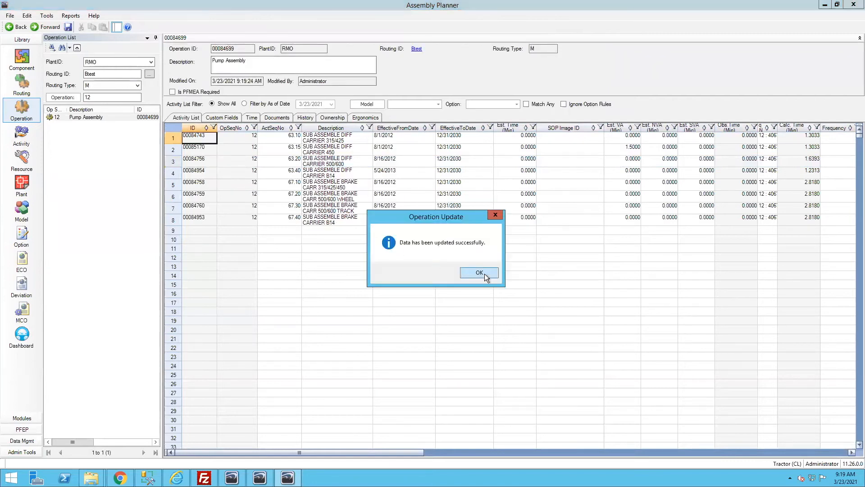
pyautogui.click(479, 273)
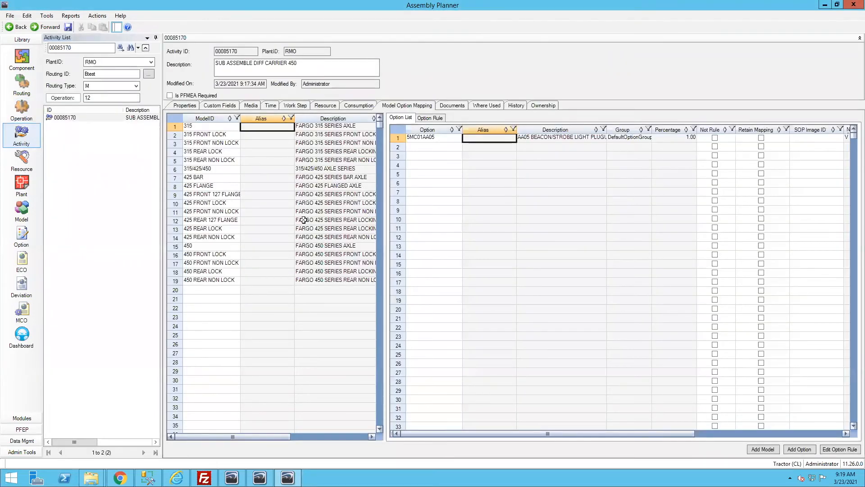
# Replace option 5MC01AA05 with 5MC01AA25 in the model option mapping of activity 00085170.
pyautogui.click(399, 140)
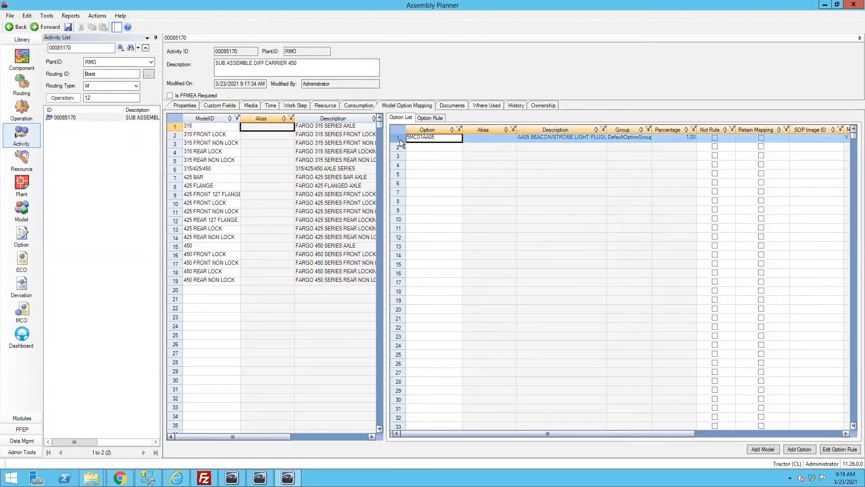
pyautogui.rightClick(399, 139)
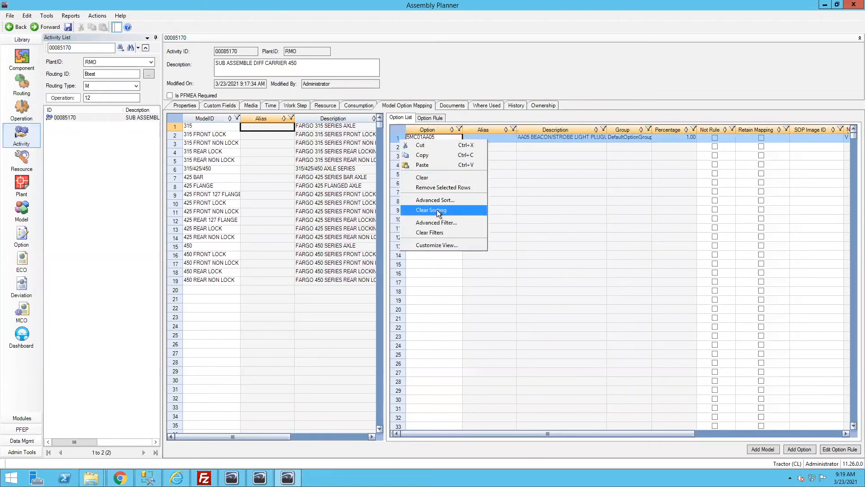
pyautogui.click(436, 188)
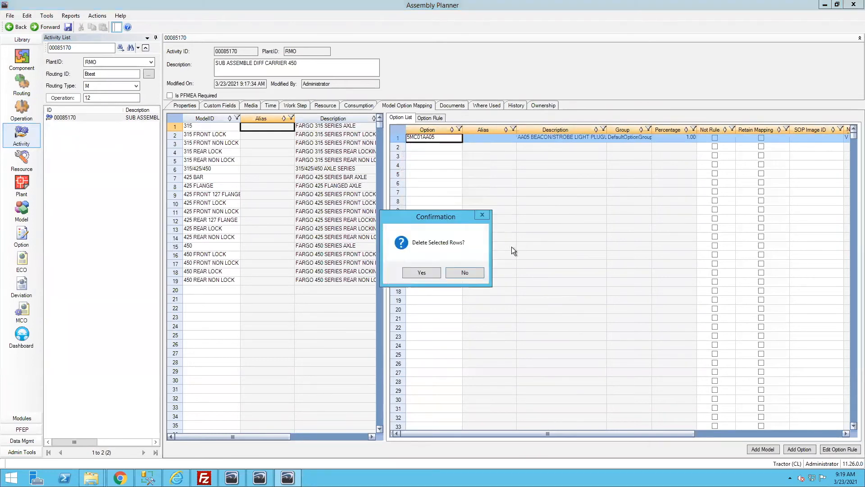
pyautogui.click(421, 272)
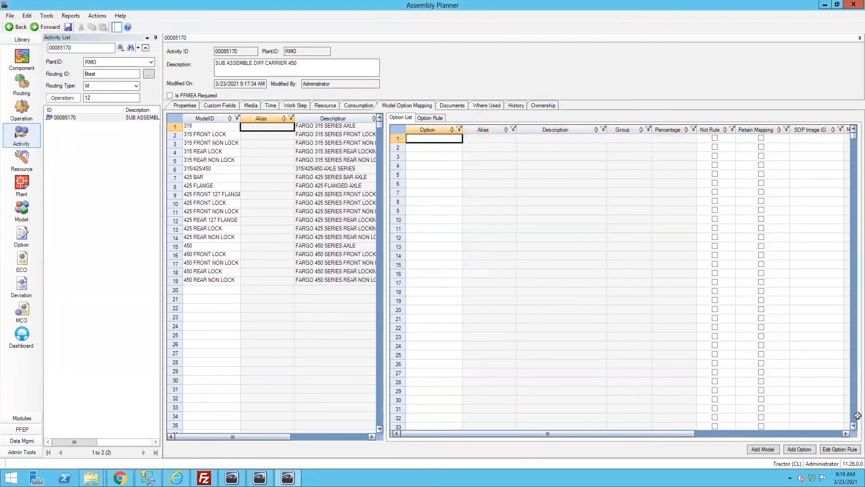
pyautogui.click(806, 449)
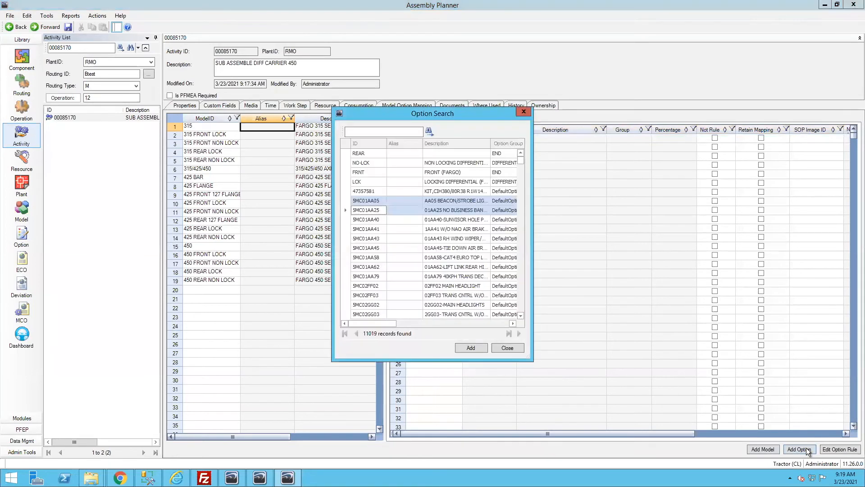
pyautogui.click(383, 212)
pyautogui.click(469, 347)
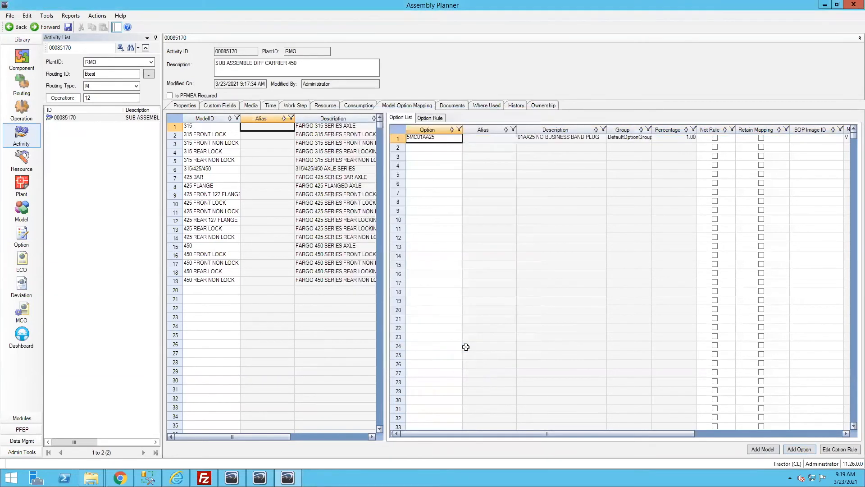
pyautogui.click(433, 139)
pyautogui.click(431, 182)
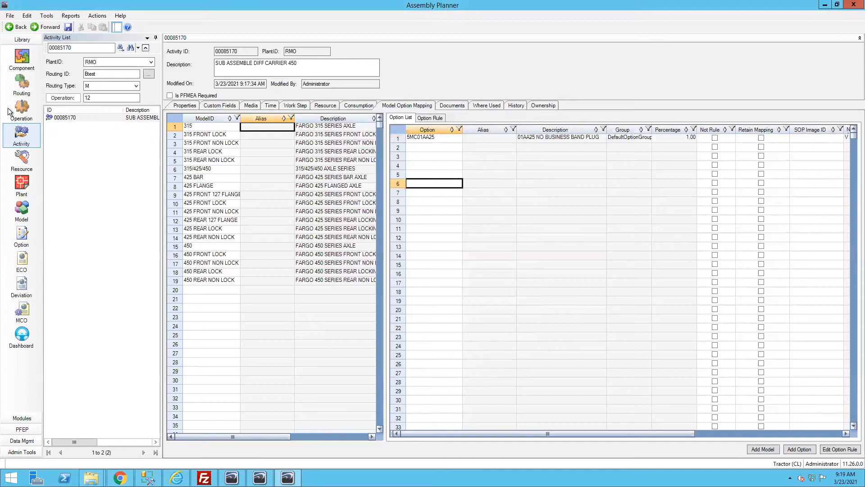
# Return to the Pump Assembly operation and filter its activity list by option 5MC01AA05.
pyautogui.click(21, 107)
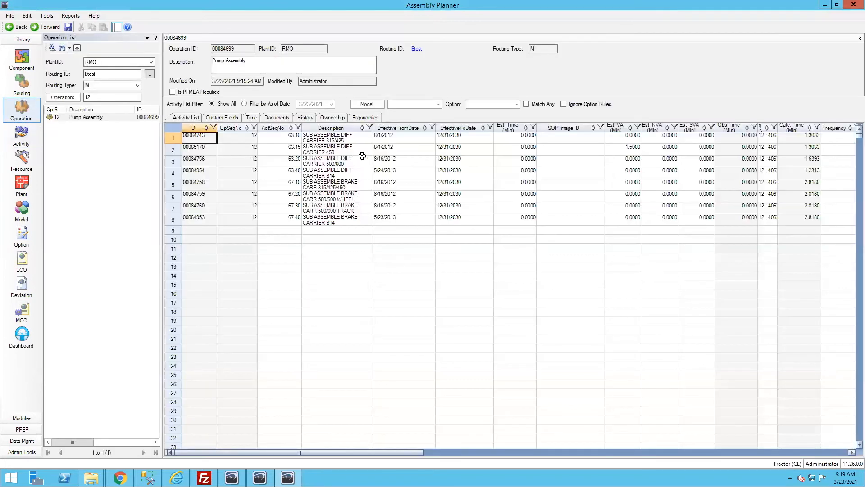
pyautogui.click(352, 140)
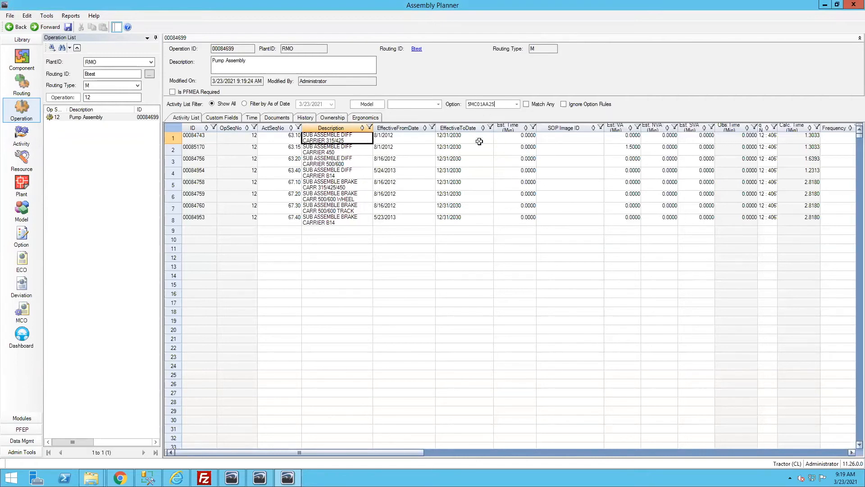
pyautogui.click(347, 170)
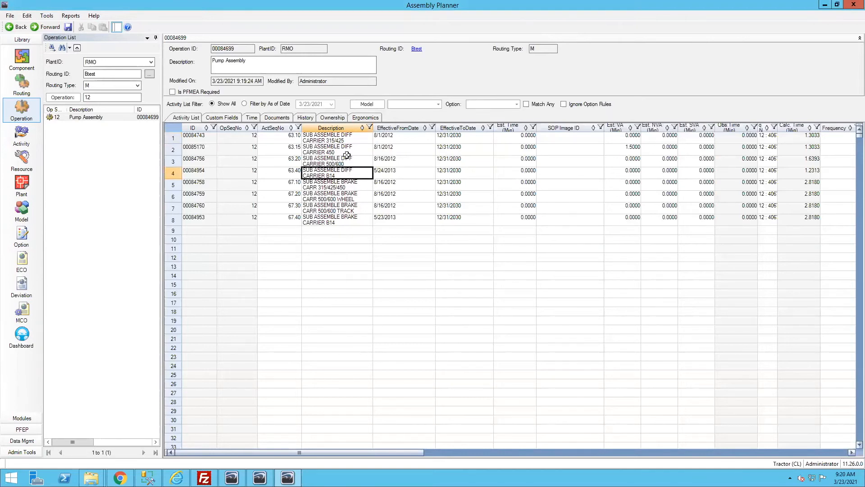
pyautogui.click(355, 148)
pyautogui.click(356, 139)
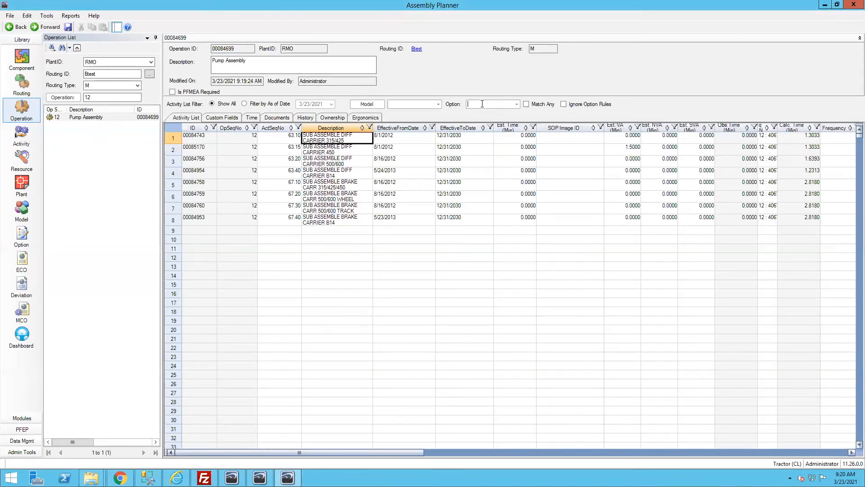
pyautogui.click(517, 104)
pyautogui.click(471, 130)
pyautogui.click(508, 202)
pyautogui.click(358, 165)
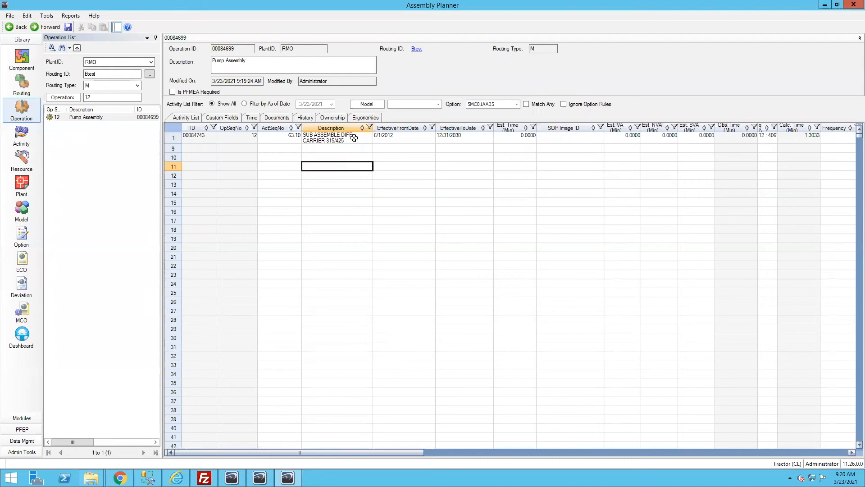
# Switch the activity list's option filter to 5MC01AA25 and compare the listed activities.
pyautogui.click(517, 104)
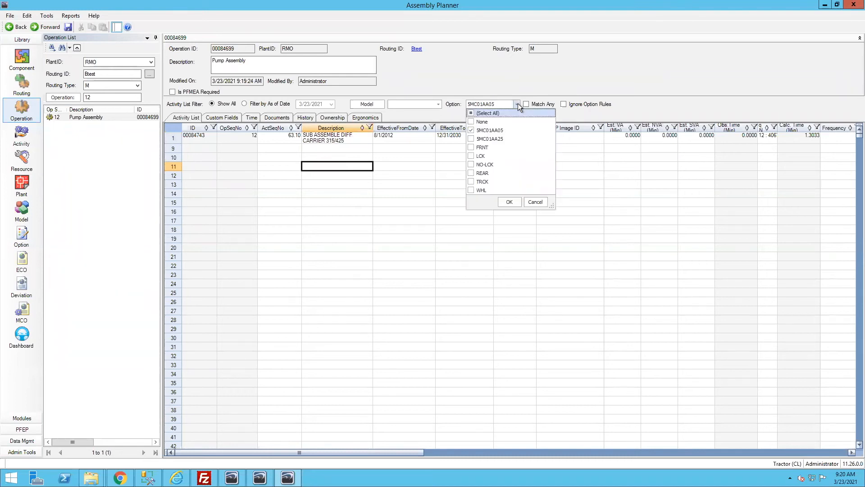
pyautogui.click(471, 139)
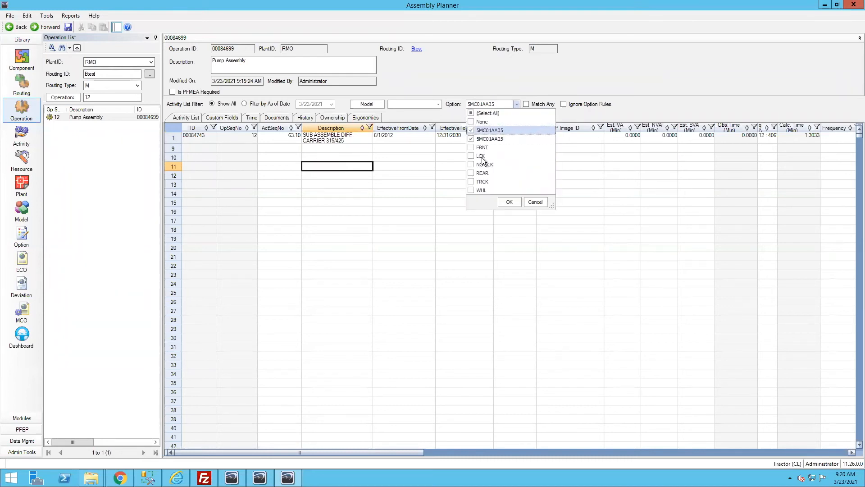
pyautogui.click(509, 201)
pyautogui.click(379, 163)
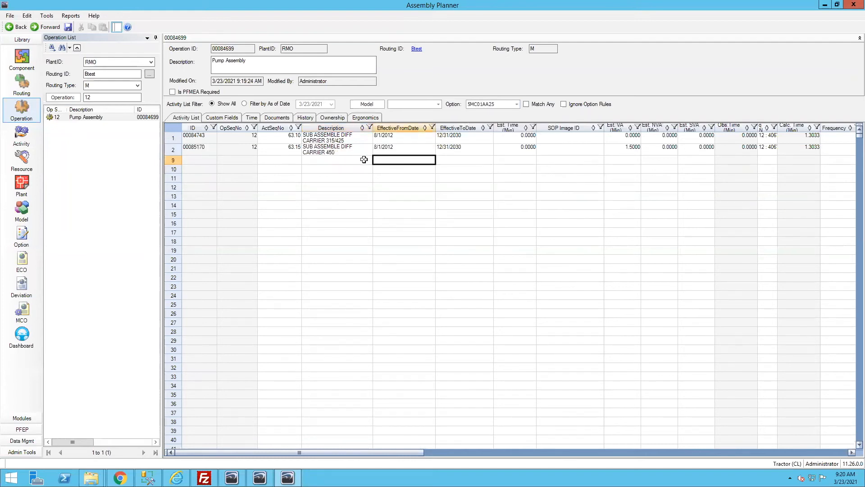
pyautogui.click(335, 150)
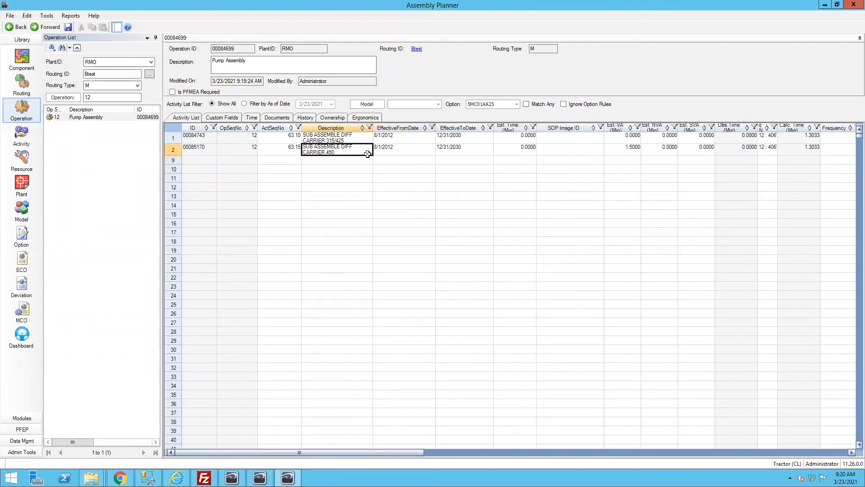
pyautogui.click(345, 139)
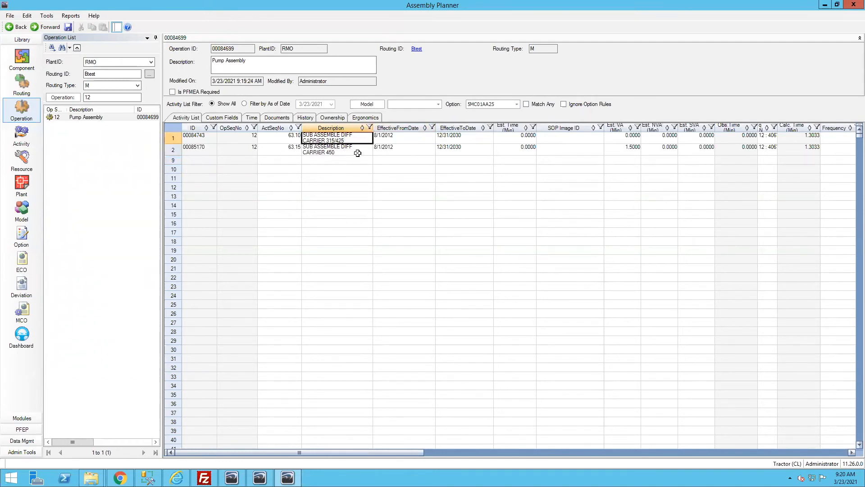
# Check the option mapping of activity 00084743 and the options assigned to its consumed parts.
pyautogui.doubleClick(172, 139)
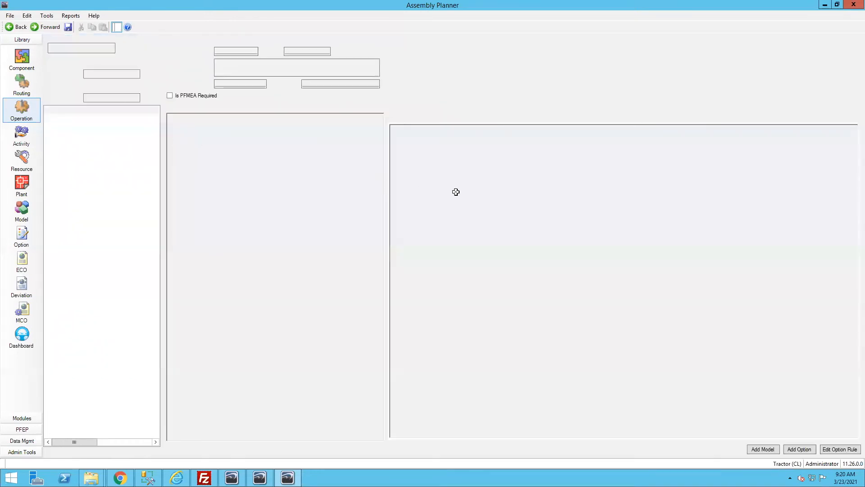
pyautogui.click(448, 154)
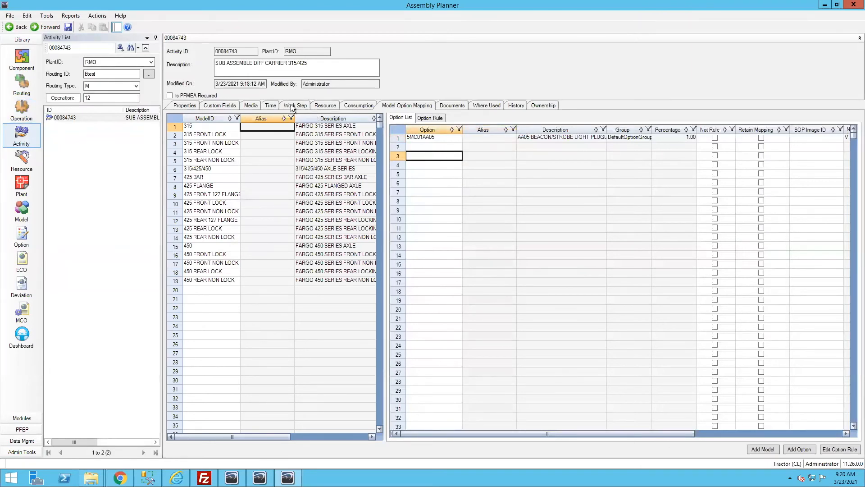
pyautogui.click(355, 106)
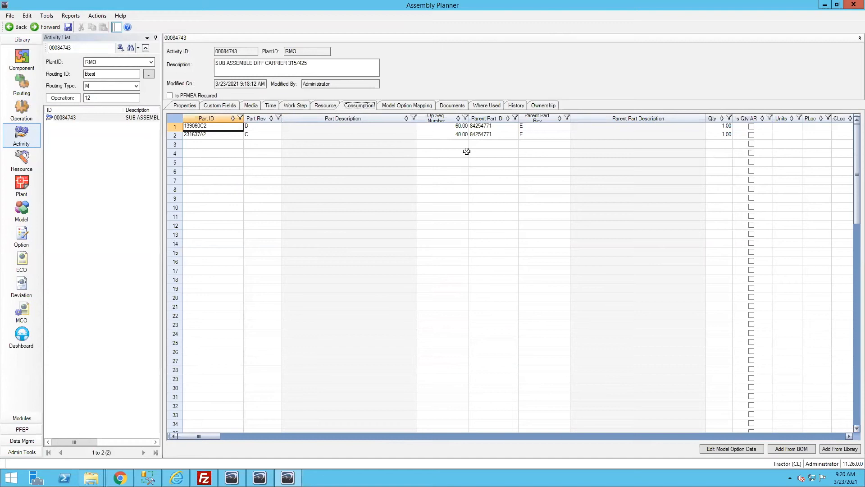
pyautogui.click(516, 436)
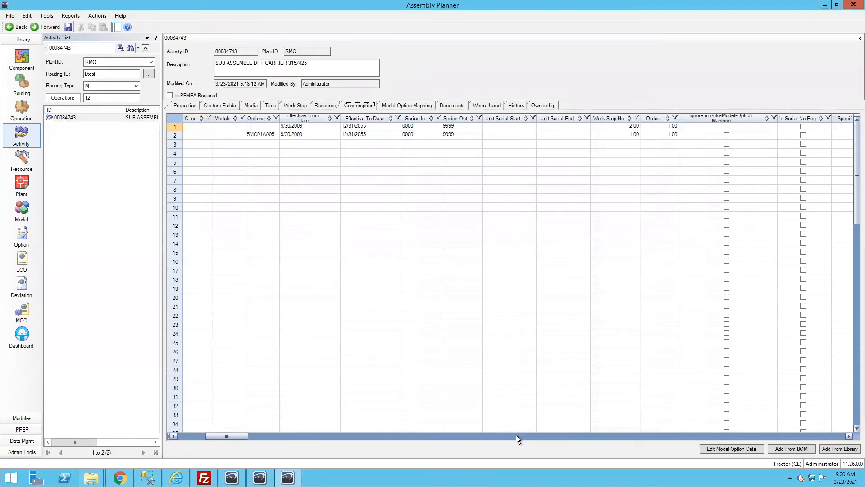
pyautogui.moveTo(202, 433); pyautogui.dragTo(180, 434)
# Return to the Pump Assembly operation and clear the option filter on its activity list.
pyautogui.click(23, 100)
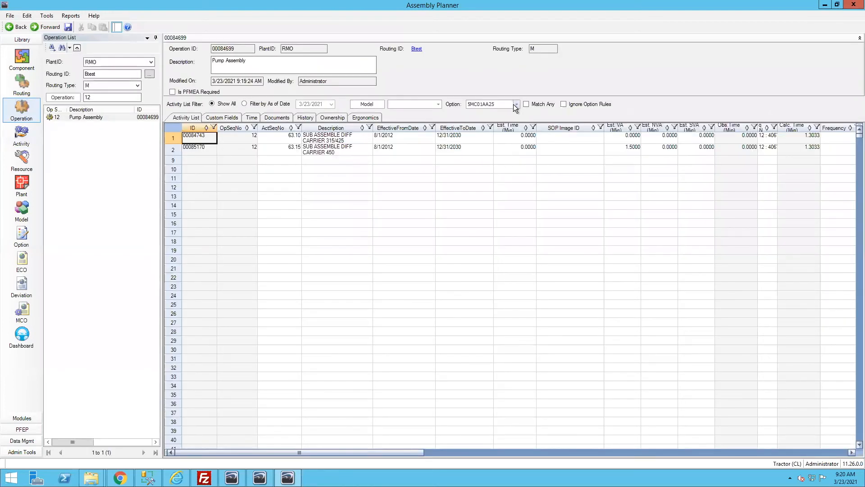
pyautogui.click(513, 105)
pyautogui.click(509, 202)
pyautogui.click(402, 148)
pyautogui.click(343, 154)
pyautogui.click(326, 138)
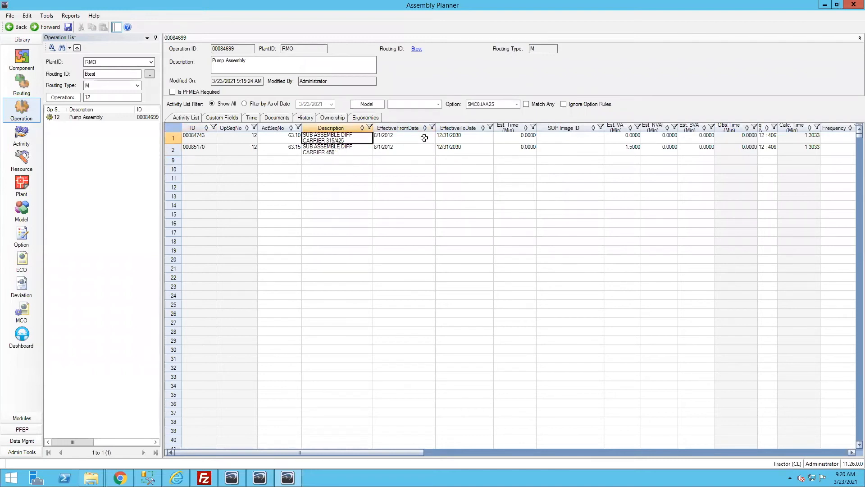
pyautogui.moveTo(499, 103); pyautogui.dragTo(445, 107)
pyautogui.press('BackSpace')
pyautogui.click(363, 163)
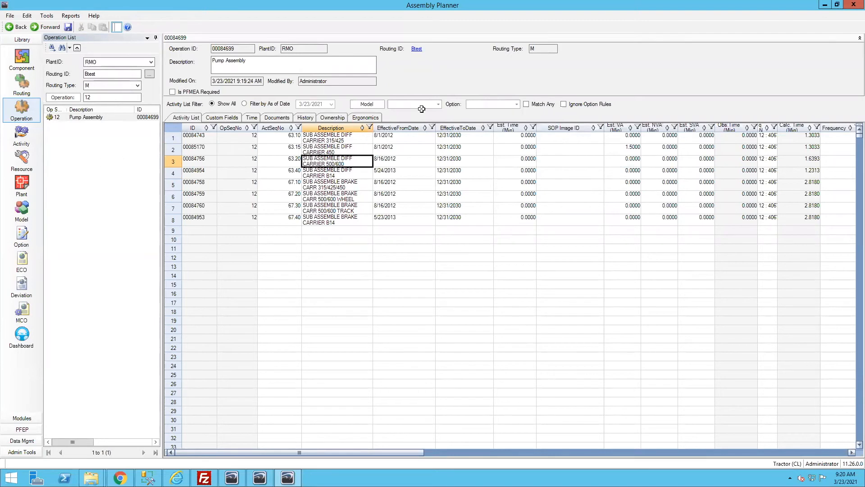
# Delete the consumed part tied to option 5MC01AA05 from activity 00085170, save, and review the remaining parts.
pyautogui.doubleClick(173, 150)
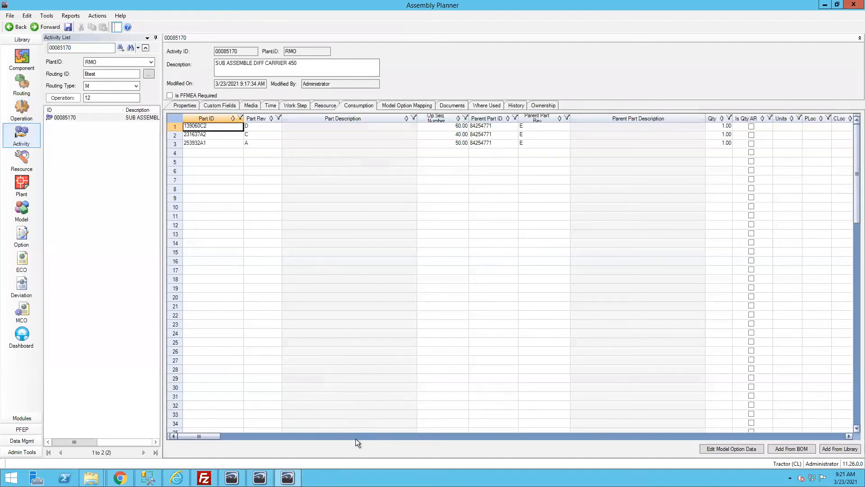
pyautogui.click(353, 437)
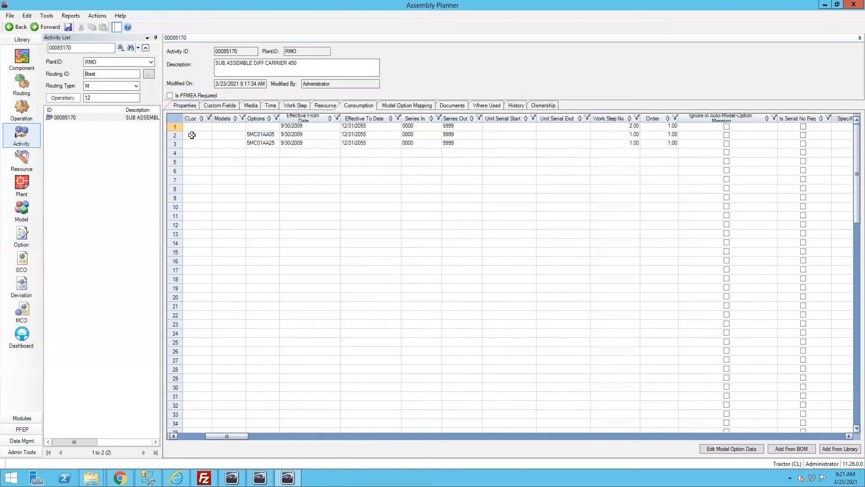
pyautogui.click(177, 137)
pyautogui.rightClick(177, 137)
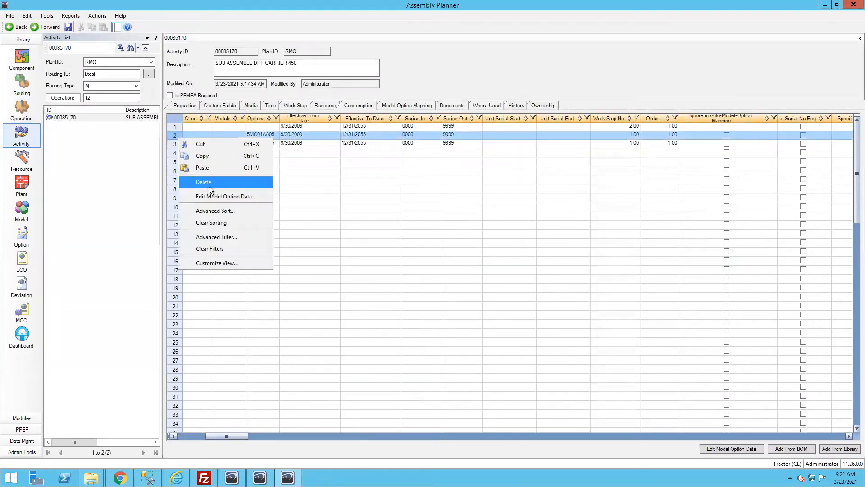
pyautogui.click(209, 183)
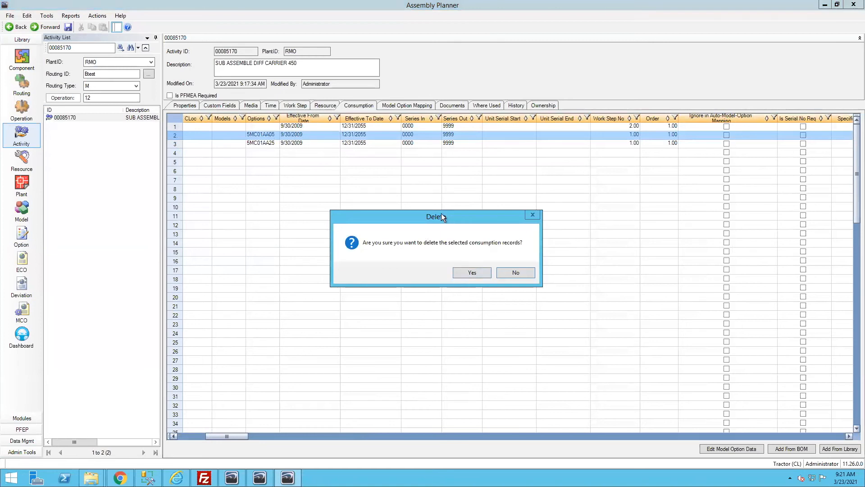
pyautogui.click(482, 272)
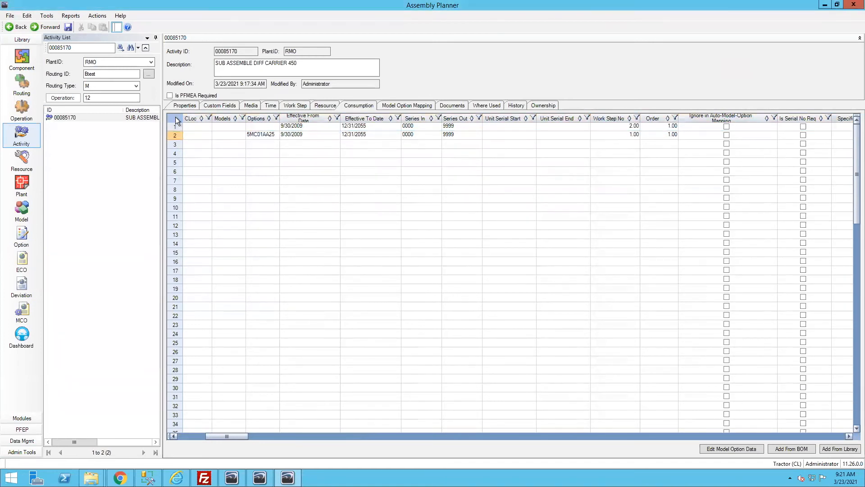
pyautogui.click(67, 28)
pyautogui.click(485, 277)
pyautogui.click(252, 135)
pyautogui.hotkey('ctrl', 'c')
pyautogui.click(381, 134)
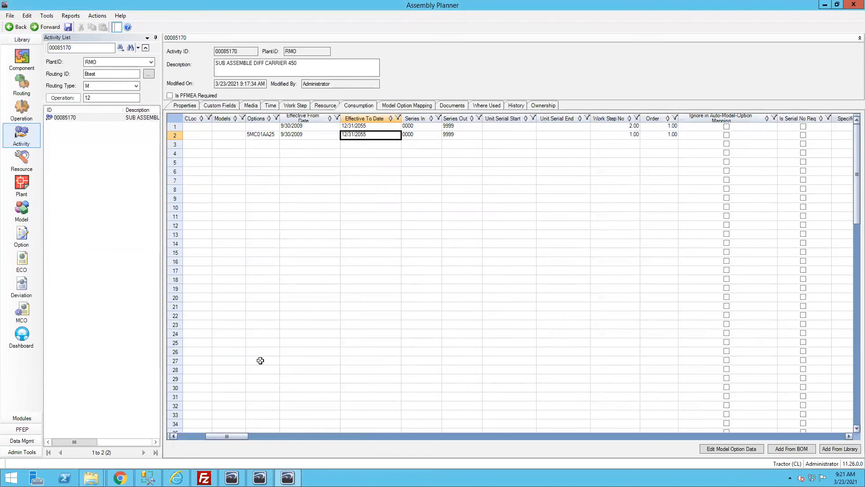
pyautogui.click(196, 436)
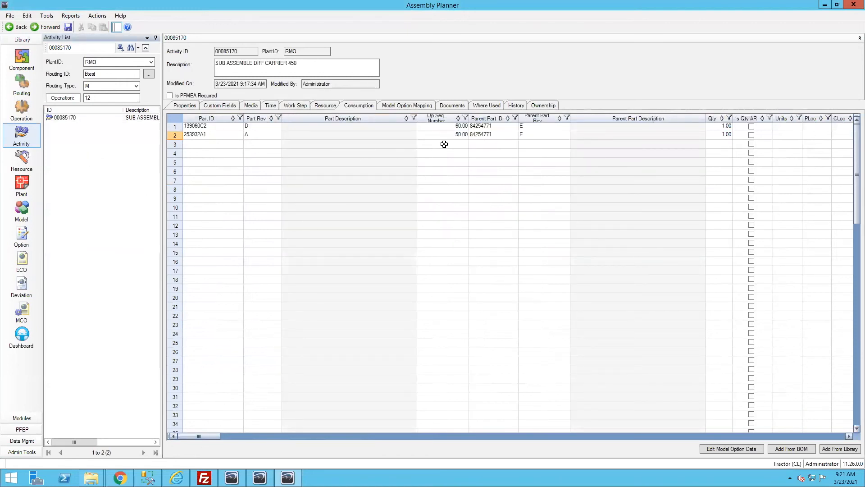
# In the Pump Assembly operation, assign SOP image pumpgrey.jpg to activity 00084743 and pumpwhite.jpg to activity 00085170.
pyautogui.click(22, 108)
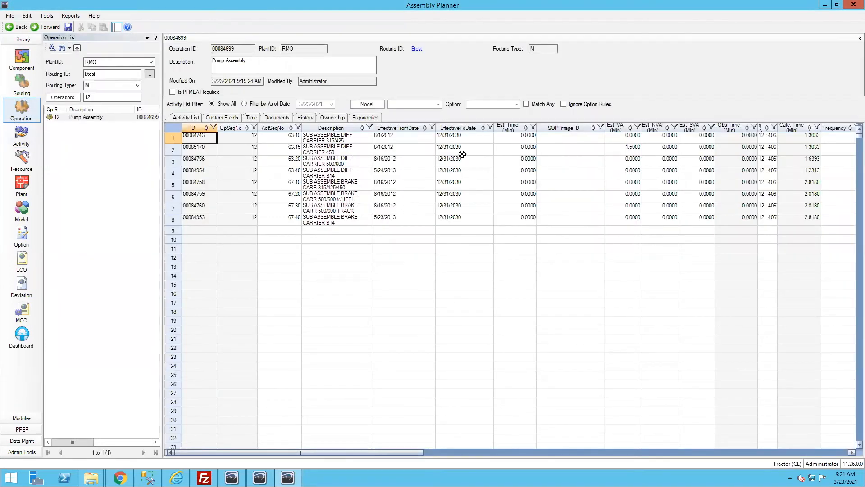
pyautogui.click(599, 139)
pyautogui.click(600, 138)
pyautogui.click(566, 148)
pyautogui.click(601, 152)
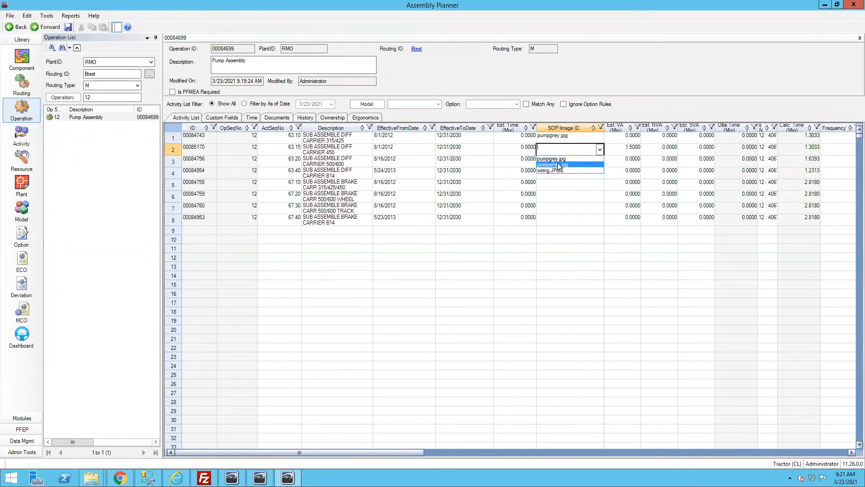
pyautogui.click(557, 165)
pyautogui.click(521, 148)
pyautogui.click(512, 136)
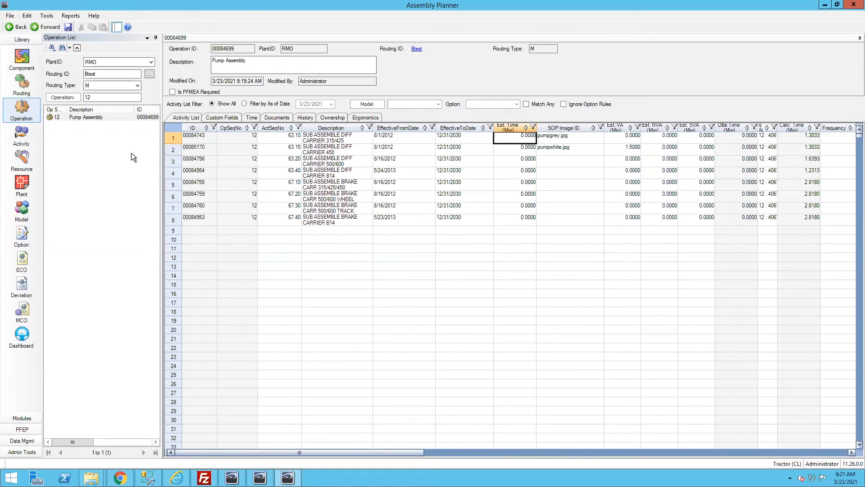
# Generate the SOP report for the Pump Assembly operation with the option list set to 5MC01AA25.
pyautogui.click(516, 104)
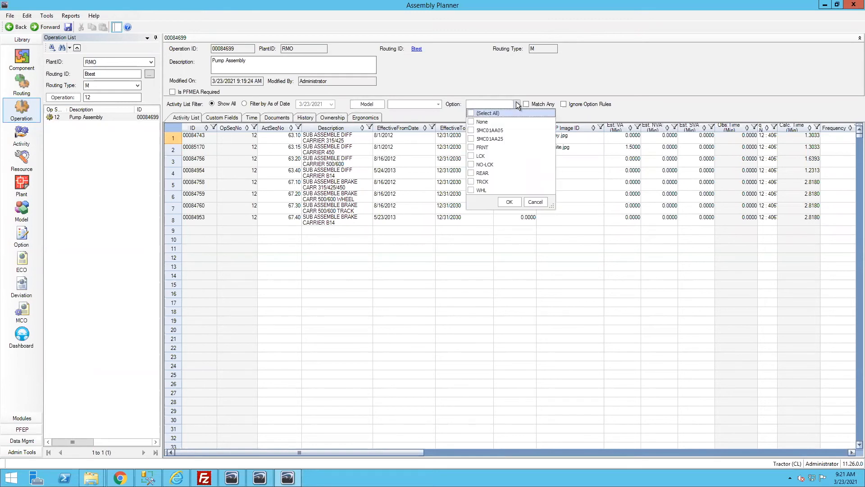
pyautogui.click(517, 104)
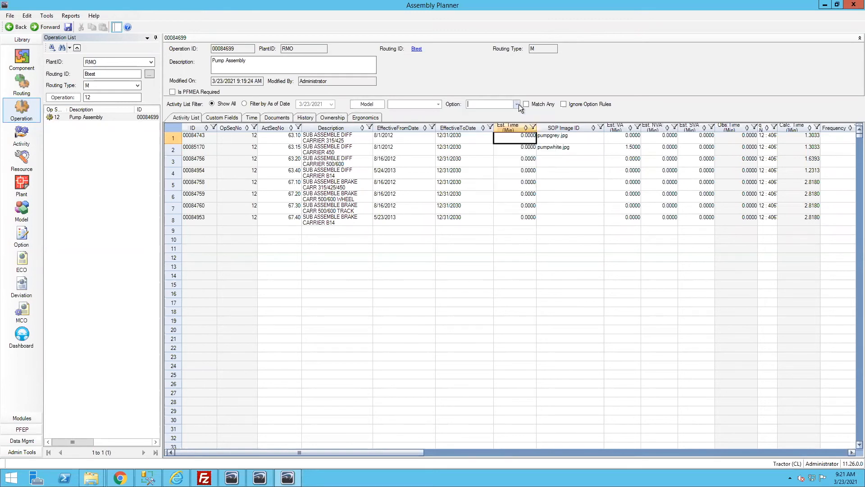
pyautogui.click(71, 16)
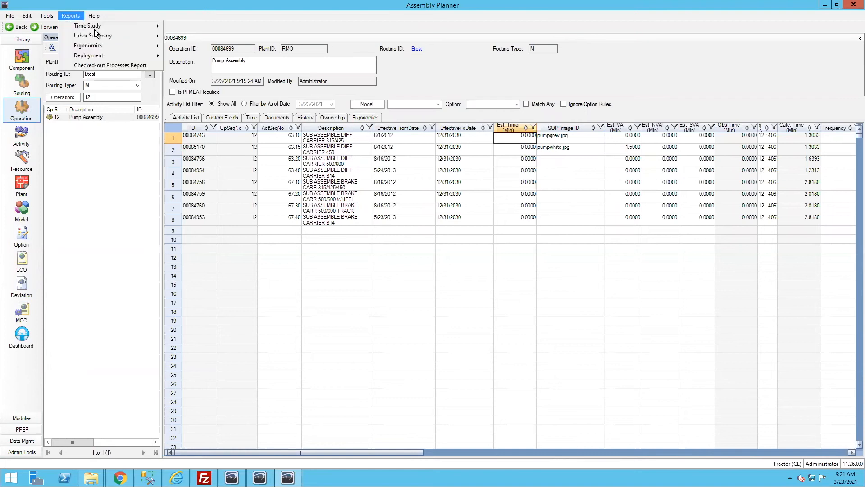
pyautogui.moveTo(105, 56)
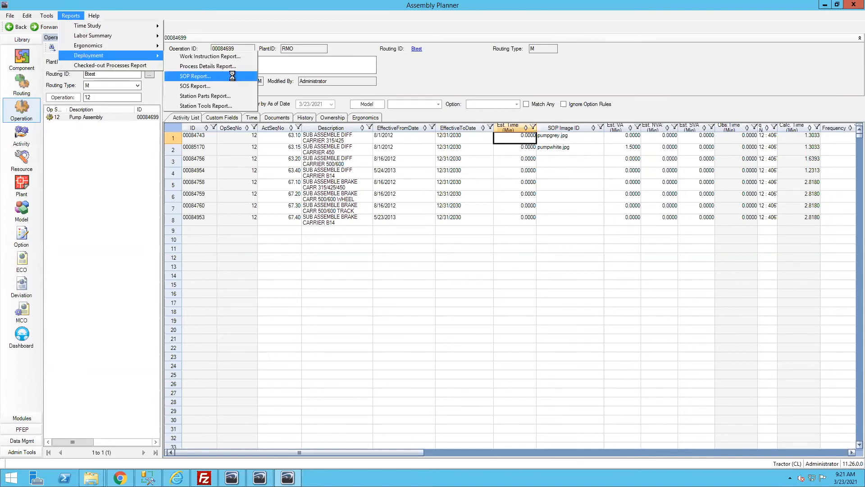
pyautogui.click(232, 74)
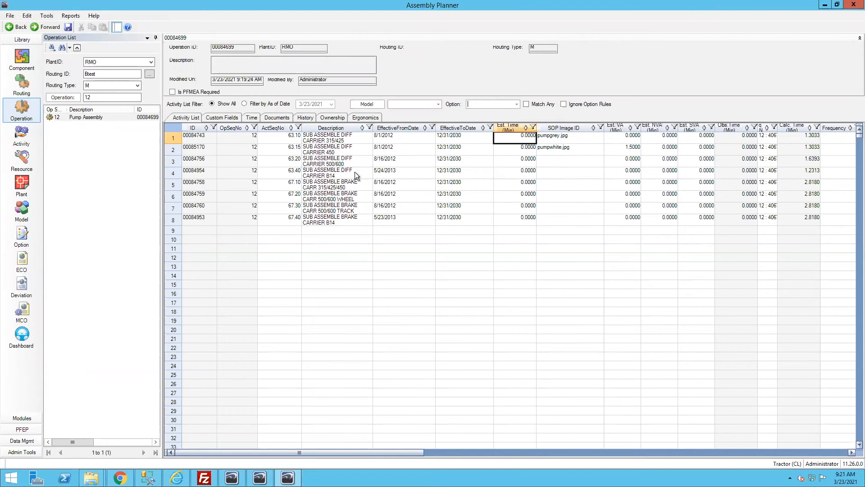
pyautogui.click(416, 209)
pyautogui.hotkey('ctrl', 'v')
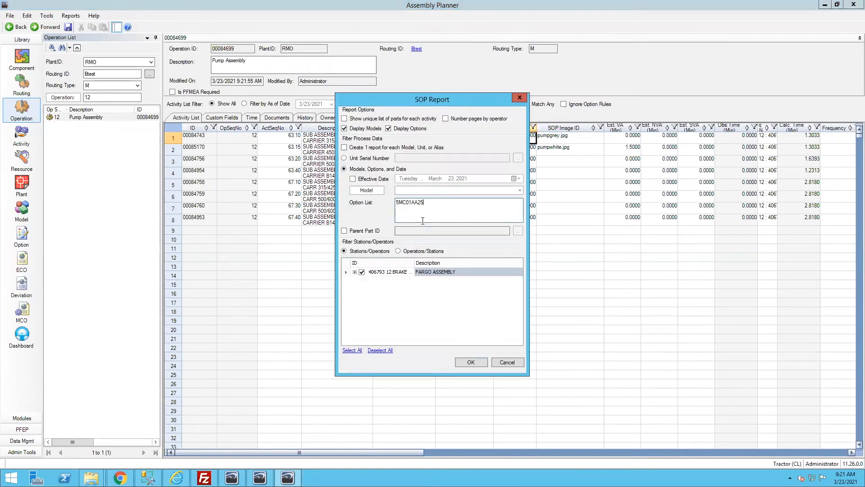
pyautogui.click(473, 362)
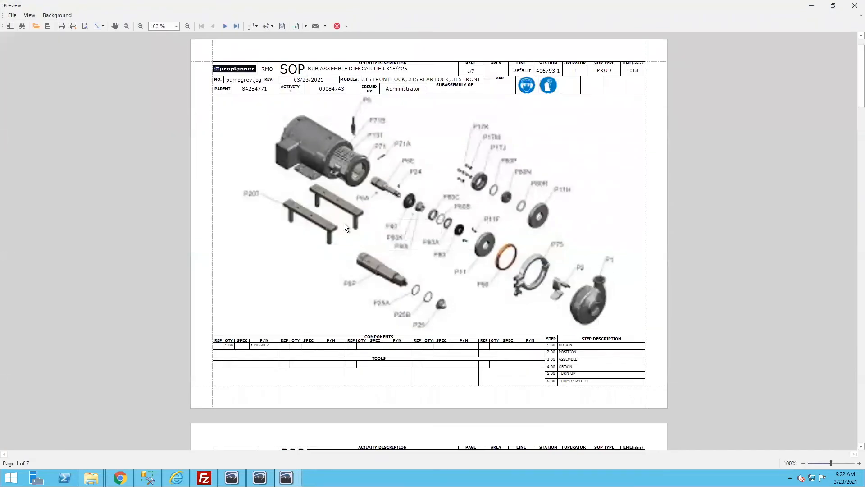
# Review the images, components and option of each activity in the 5MC01AA25 SOP report and close the preview.
pyautogui.scroll(-10, 345, 226)
pyautogui.scroll(-3, 344, 223)
pyautogui.scroll(7, 345, 223)
pyautogui.scroll(4, 345, 223)
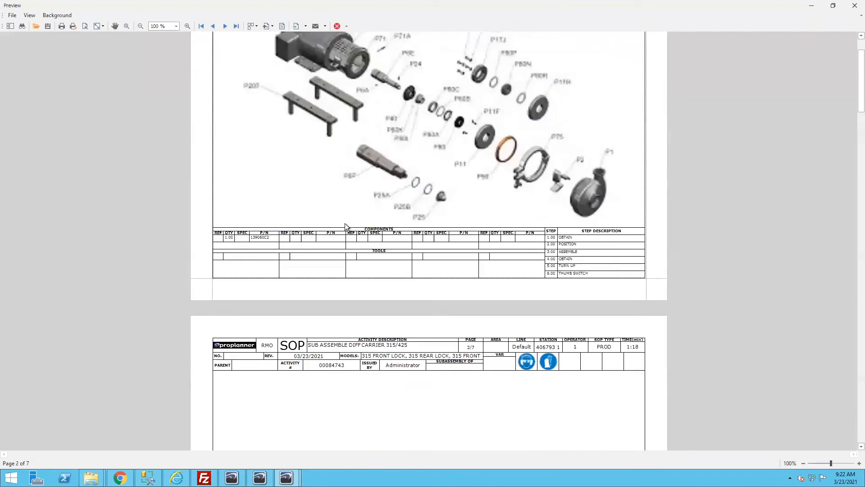
pyautogui.scroll(-5, 345, 223)
pyautogui.click(337, 26)
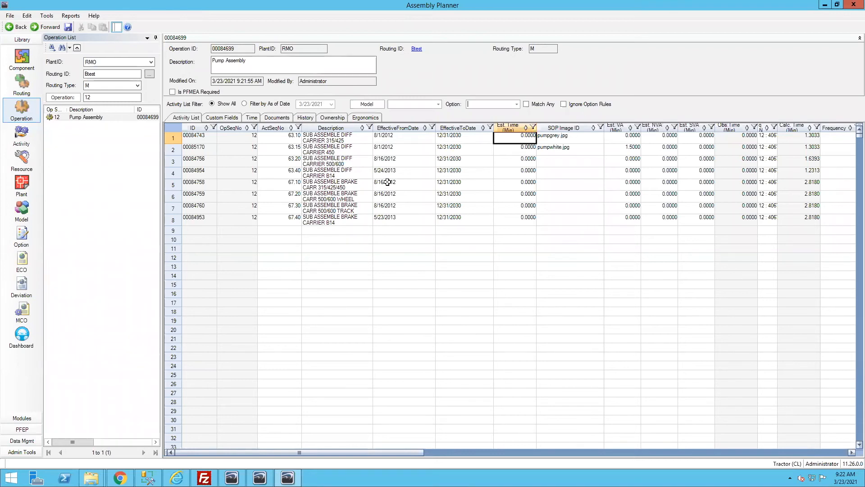
# Inspect the consumed parts, required resources and model option mapping of activity 00084743.
pyautogui.doubleClick(174, 139)
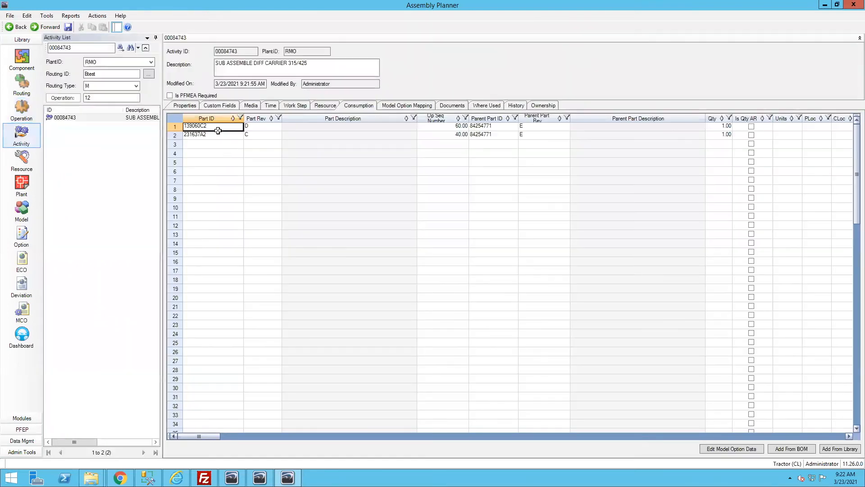
pyautogui.click(396, 107)
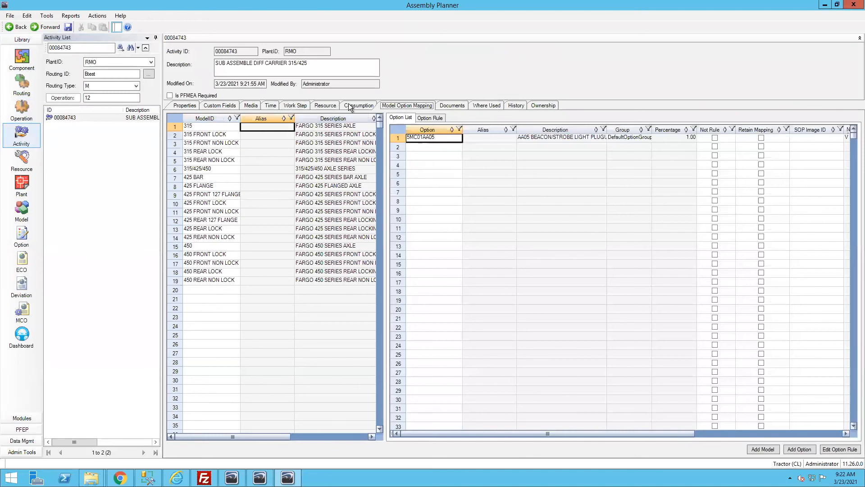
pyautogui.click(320, 105)
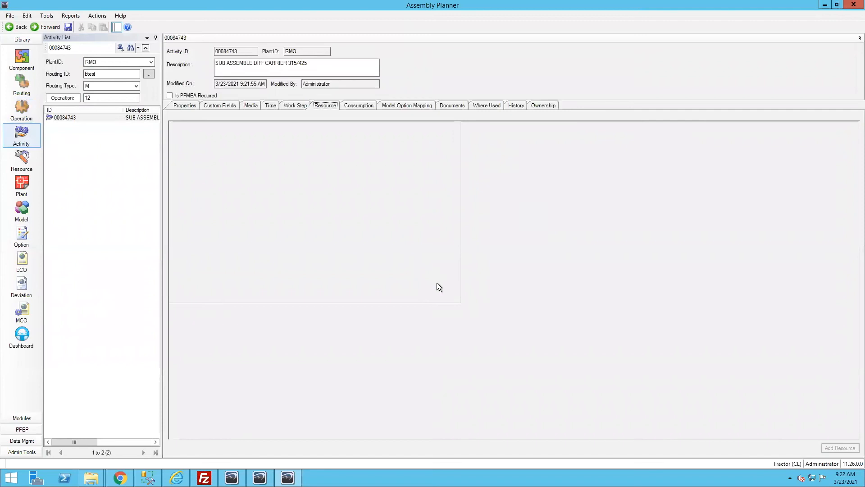
pyautogui.click(642, 437)
pyautogui.moveTo(637, 437); pyautogui.dragTo(412, 436)
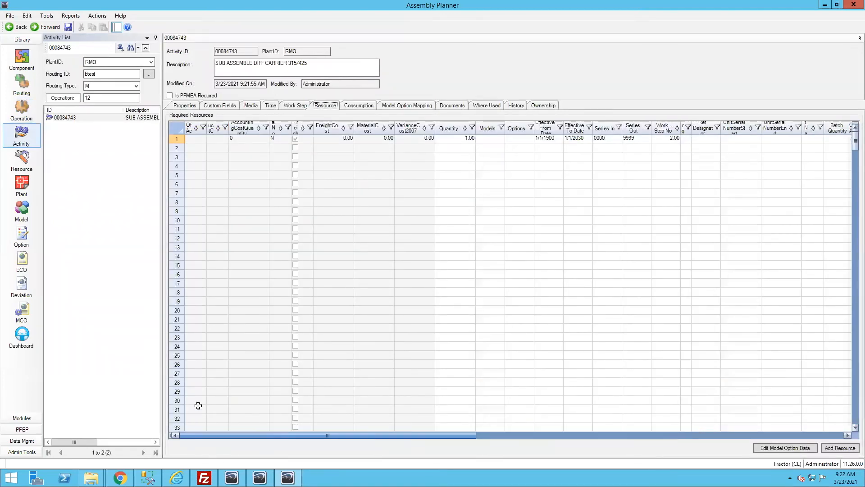
pyautogui.click(407, 107)
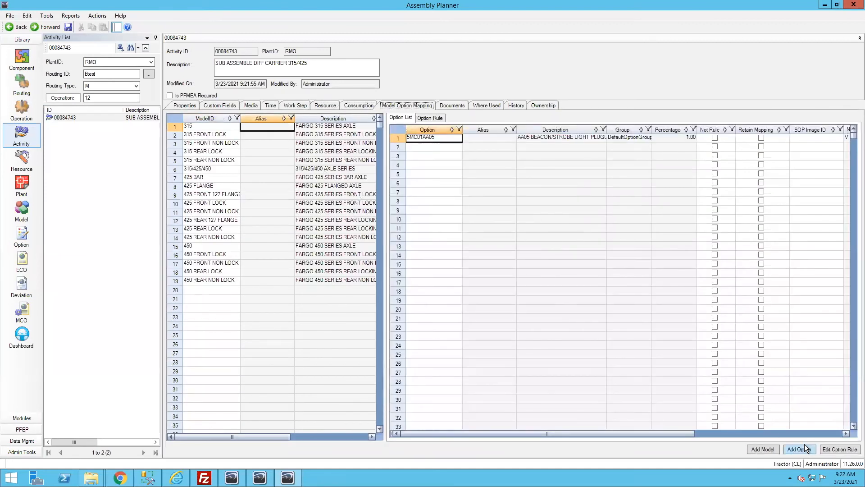
# Dismiss the option search for activity 00084743 without adding an option and save the activity.
pyautogui.click(805, 446)
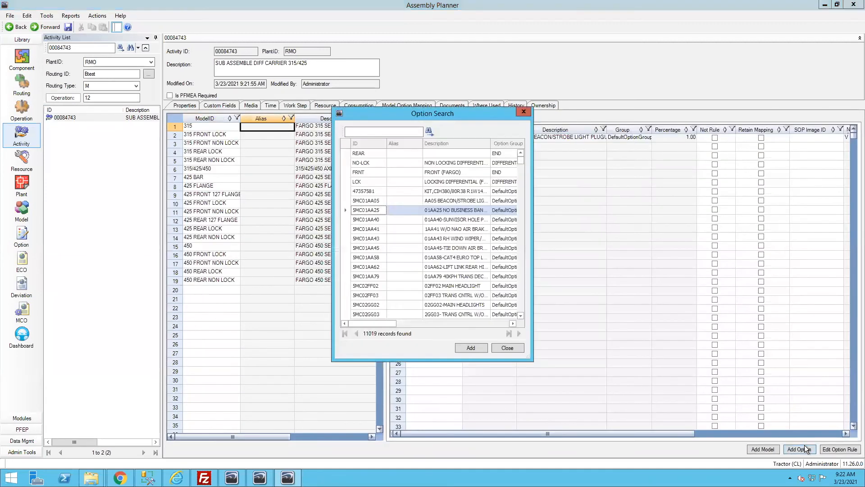
pyautogui.click(508, 347)
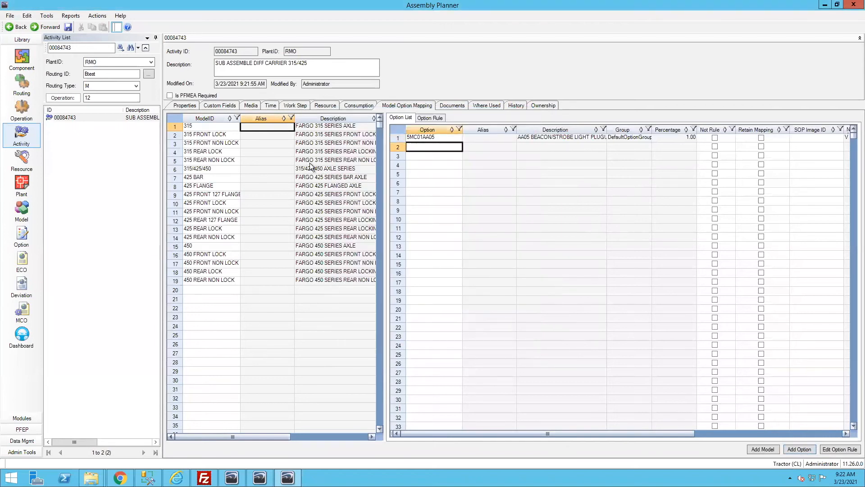
pyautogui.click(22, 107)
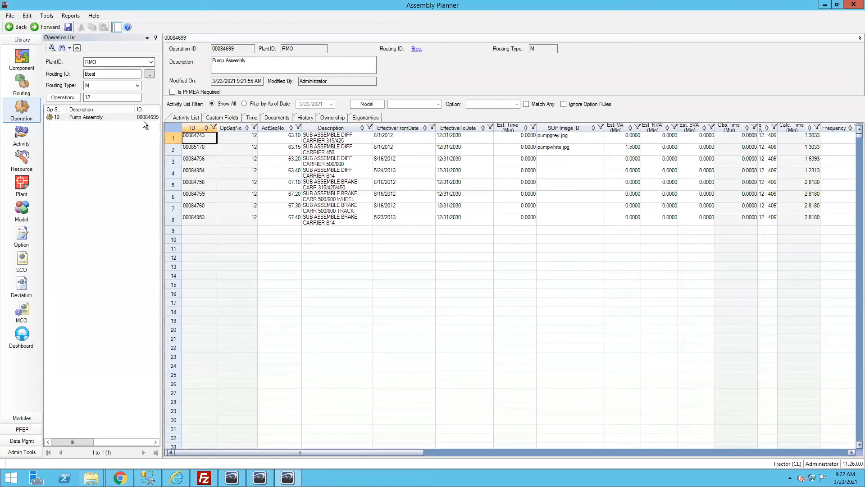
pyautogui.doubleClick(173, 136)
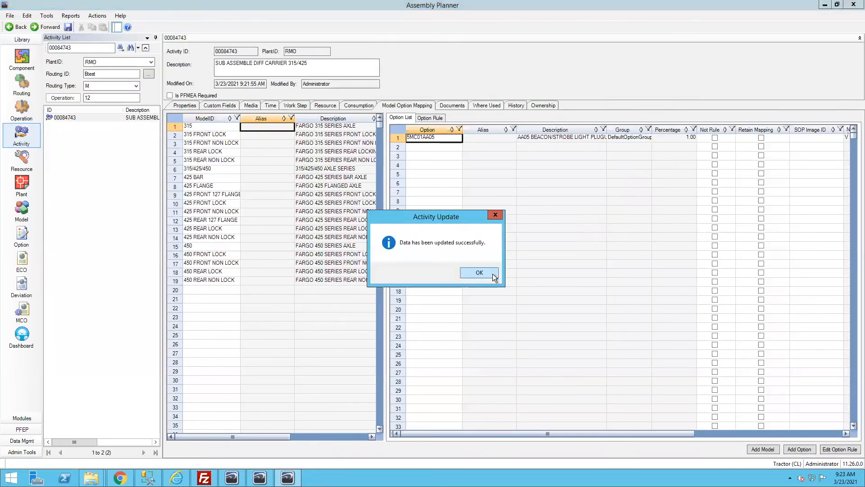
pyautogui.click(479, 273)
# Generate the Pump Assembly SOP report for option 5MC01AA05, copied from activity 00084743's option mapping.
pyautogui.doubleClick(434, 142)
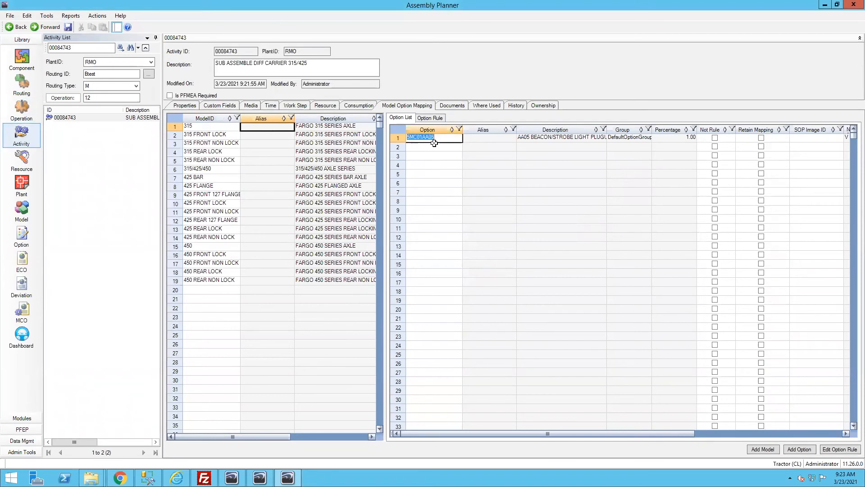
pyautogui.click(22, 108)
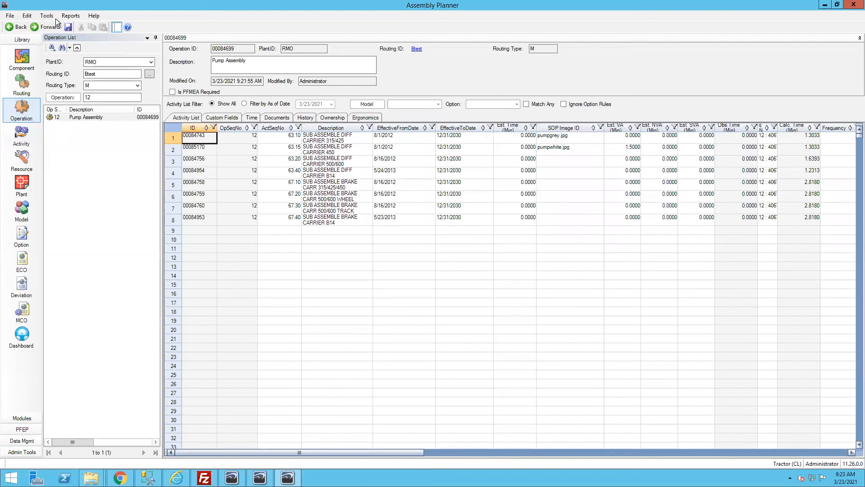
pyautogui.click(71, 16)
pyautogui.moveTo(99, 57)
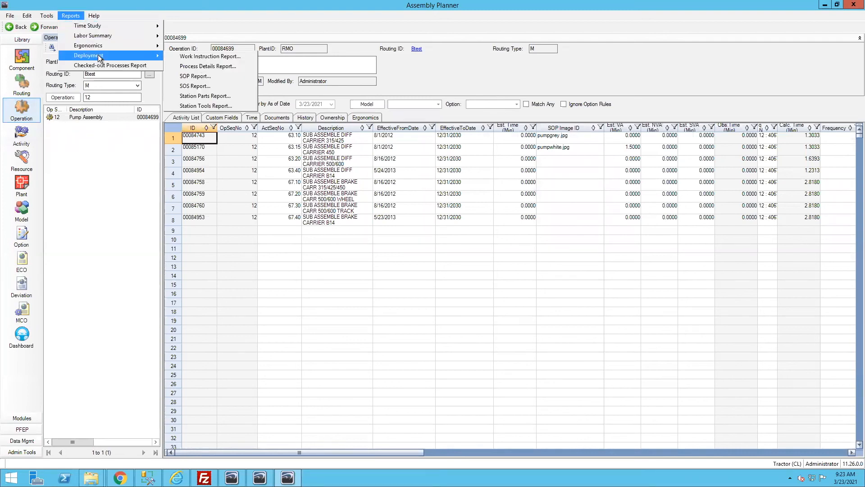
pyautogui.click(199, 77)
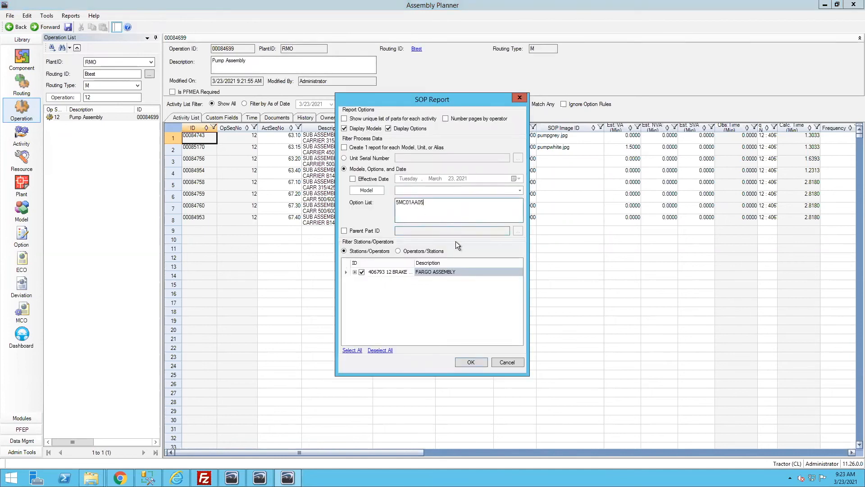
pyautogui.click(471, 362)
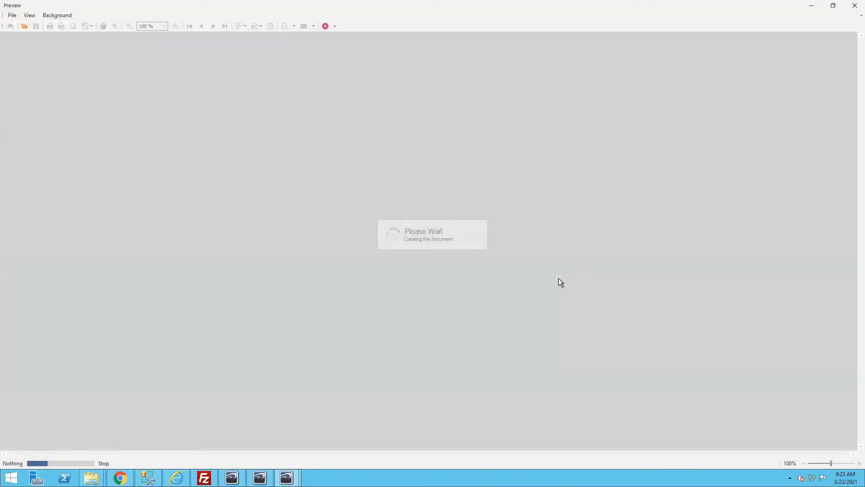
# Review the images and components on the pages of the 5MC01AA05 SOP report and close the preview.
pyautogui.scroll(-13, 379, 218)
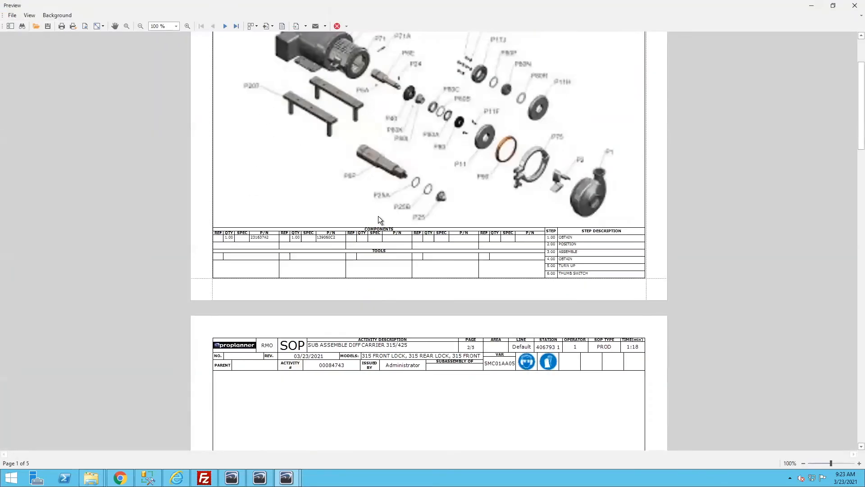
pyautogui.scroll(-2, 378, 216)
pyautogui.scroll(6, 377, 216)
pyautogui.scroll(5, 378, 216)
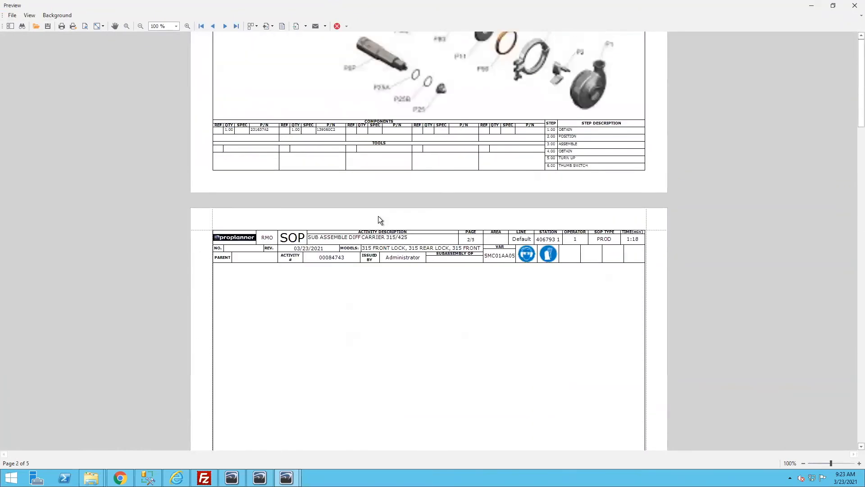
pyautogui.scroll(4, 378, 217)
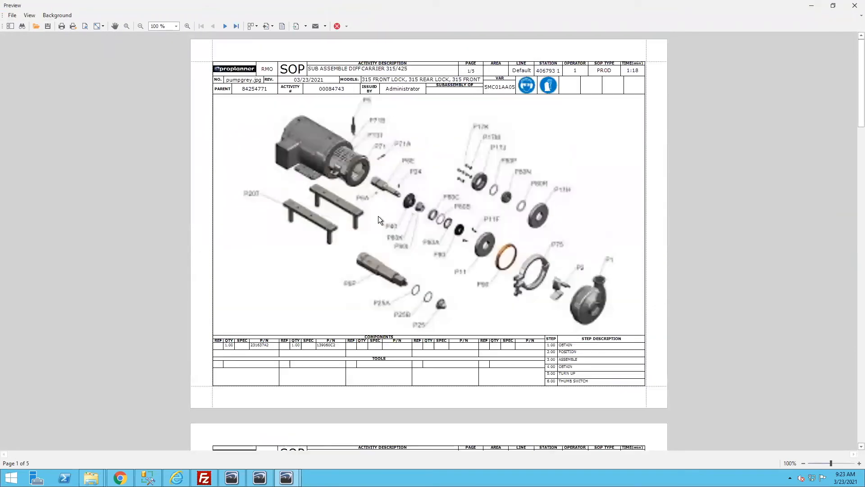
pyautogui.click(336, 30)
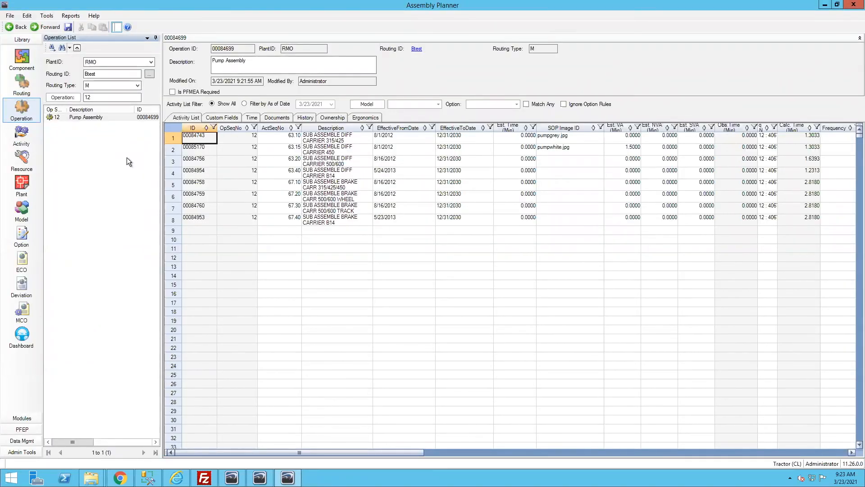
# Save the Pump Assembly operation and select activity 00085170 in its activity list.
pyautogui.click(68, 27)
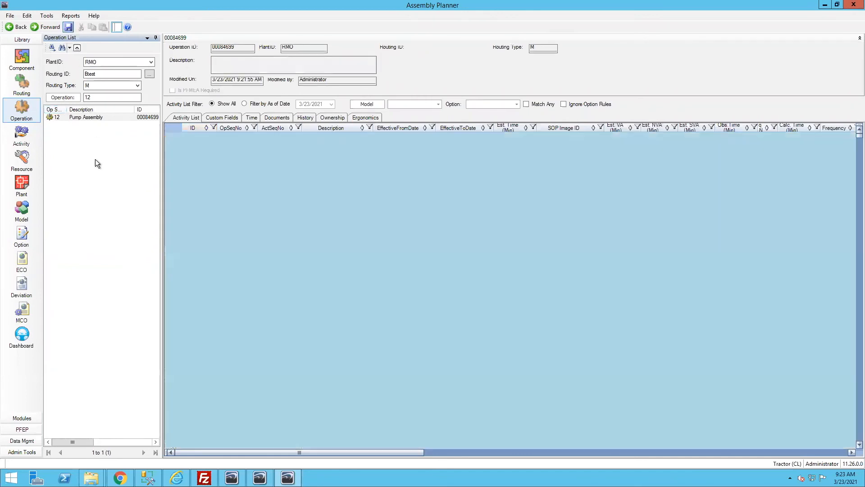
pyautogui.click(473, 273)
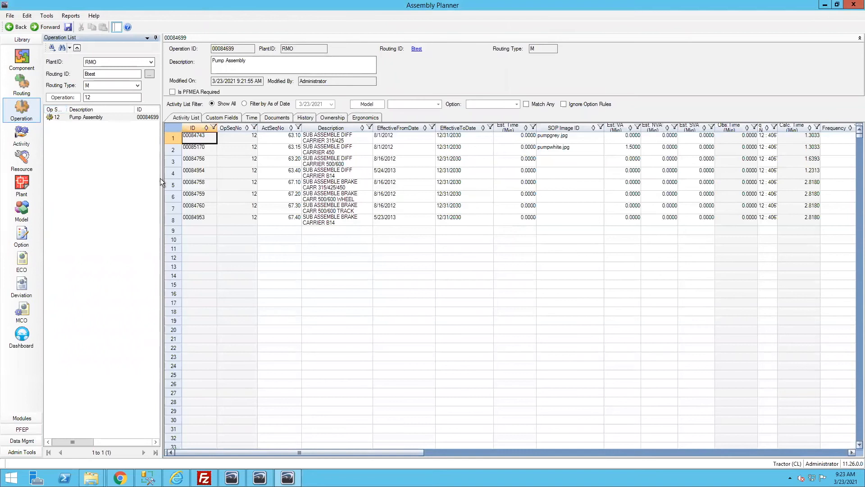
pyautogui.click(209, 148)
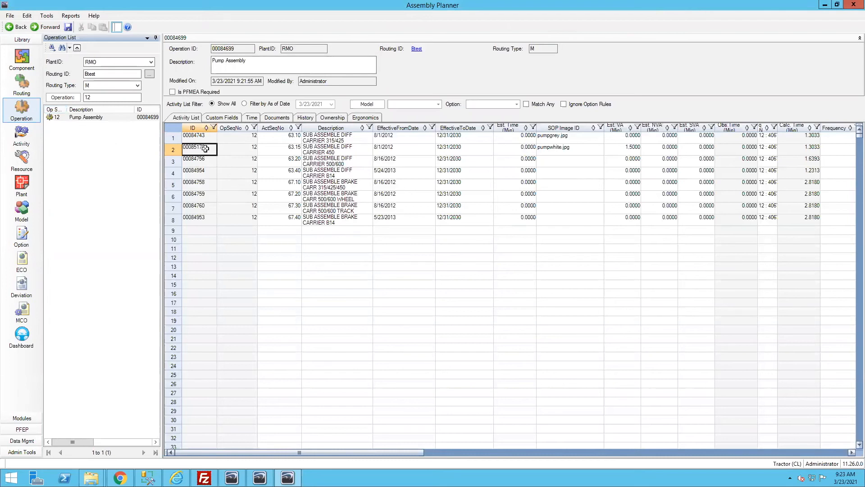
pyautogui.scroll(-2, 205, 149)
pyautogui.scroll(2, 206, 149)
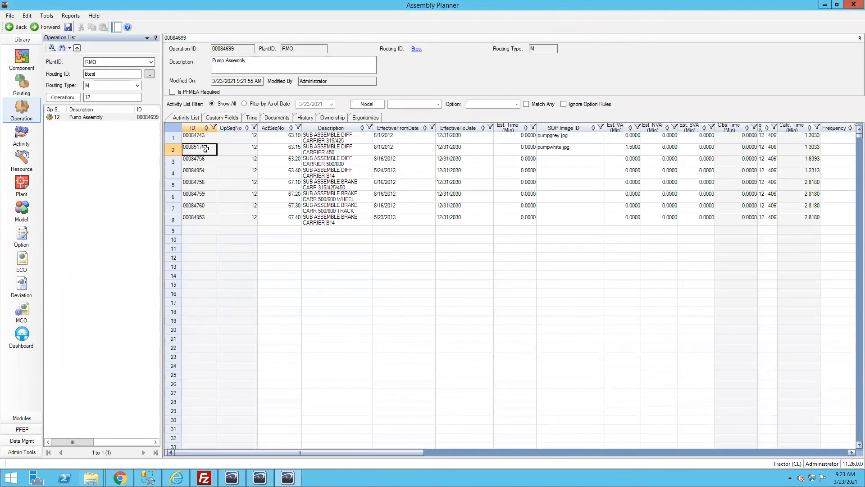
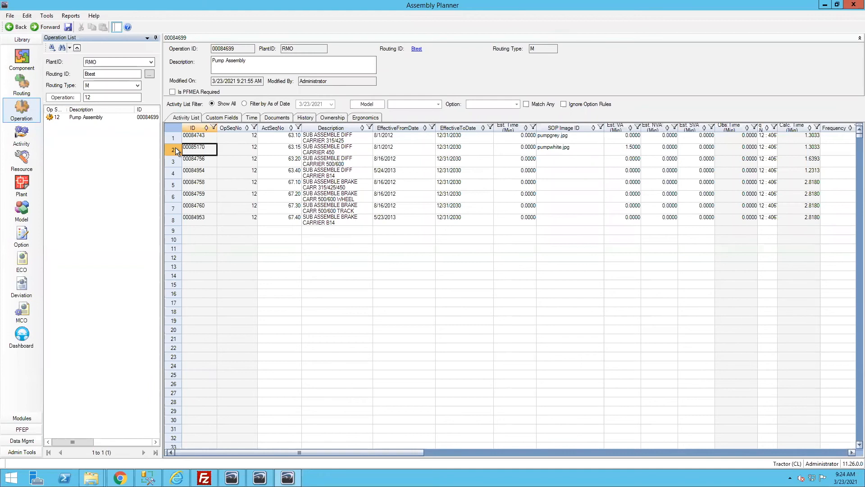
# Check the option mapping of activity 00085170 and return to the SOP images of the first two Pump Assembly activities.
pyautogui.doubleClick(176, 149)
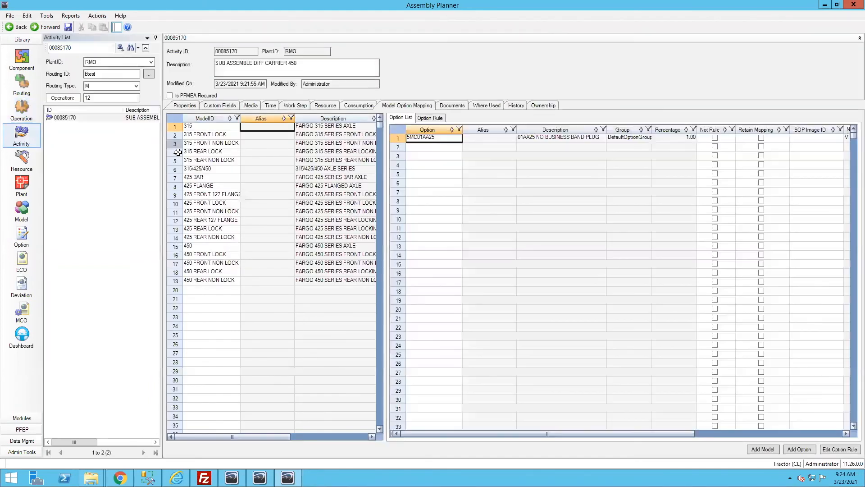
pyautogui.click(23, 107)
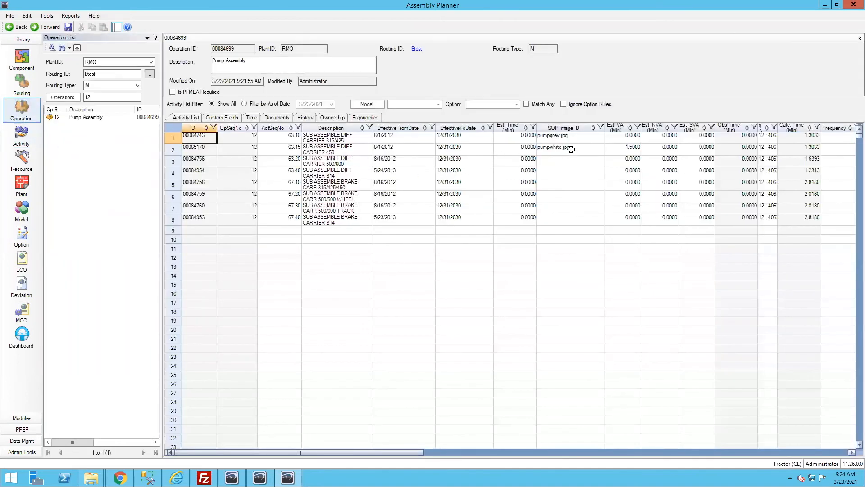
pyautogui.click(557, 137)
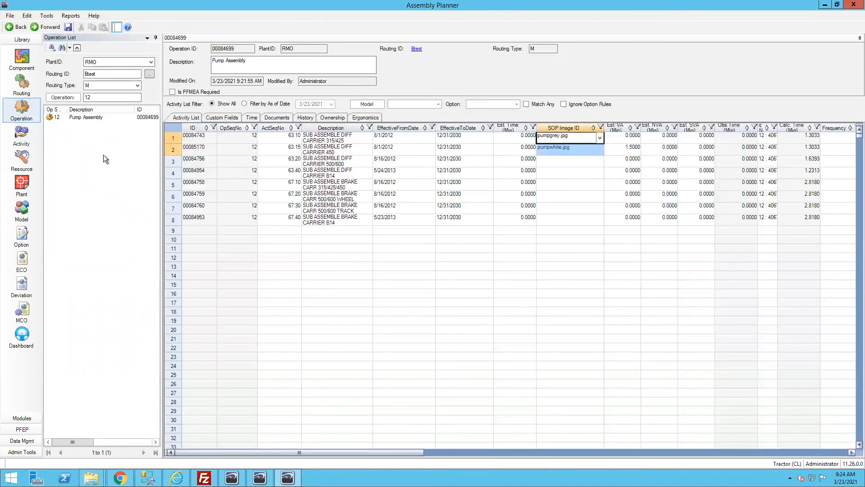
# Open activity 00085170 and examine the SOP images of its work steps and its model option mapping.
pyautogui.doubleClick(188, 148)
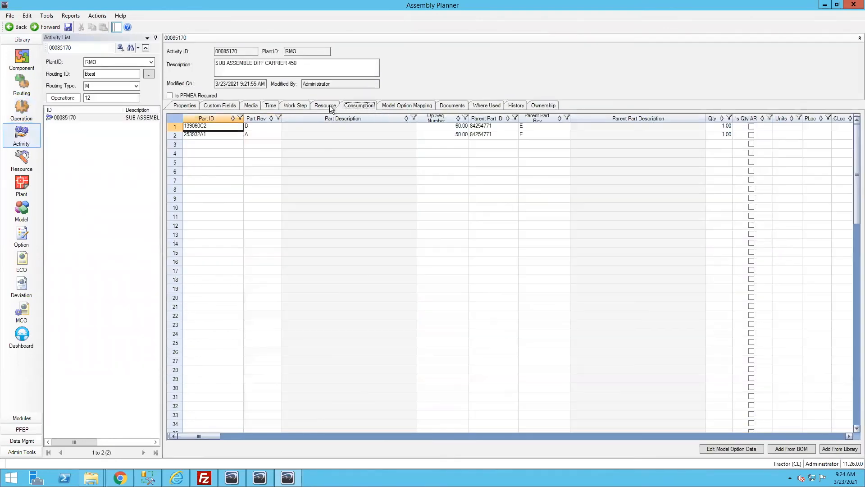
pyautogui.click(288, 106)
pyautogui.moveTo(386, 126); pyautogui.dragTo(393, 212)
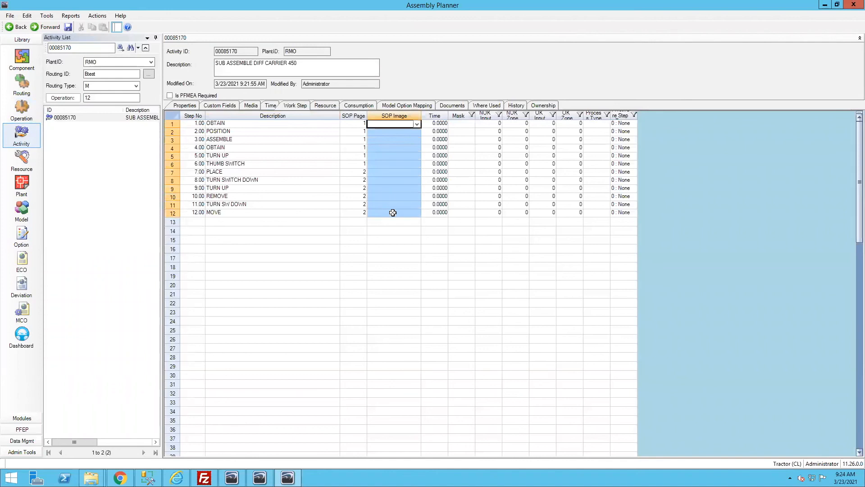
pyautogui.click(392, 172)
pyautogui.click(390, 125)
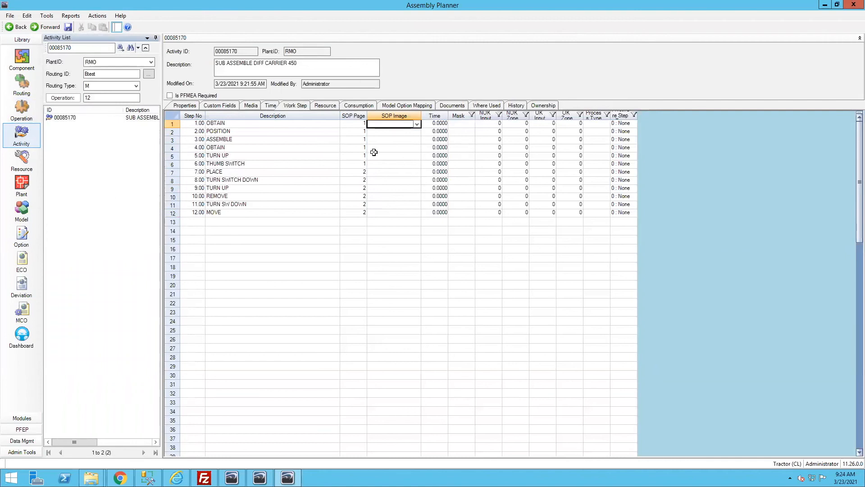
pyautogui.click(401, 105)
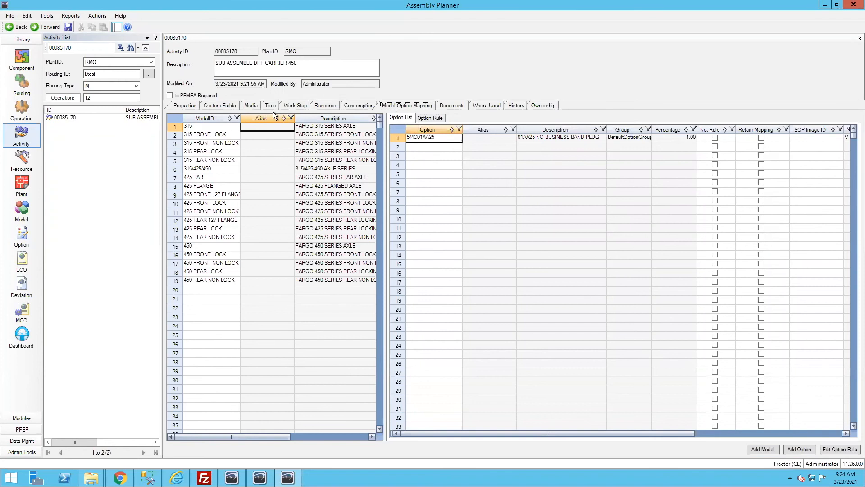
# Review the consumed parts of activity 00085170, including their options and SOP image IDs.
pyautogui.click(357, 106)
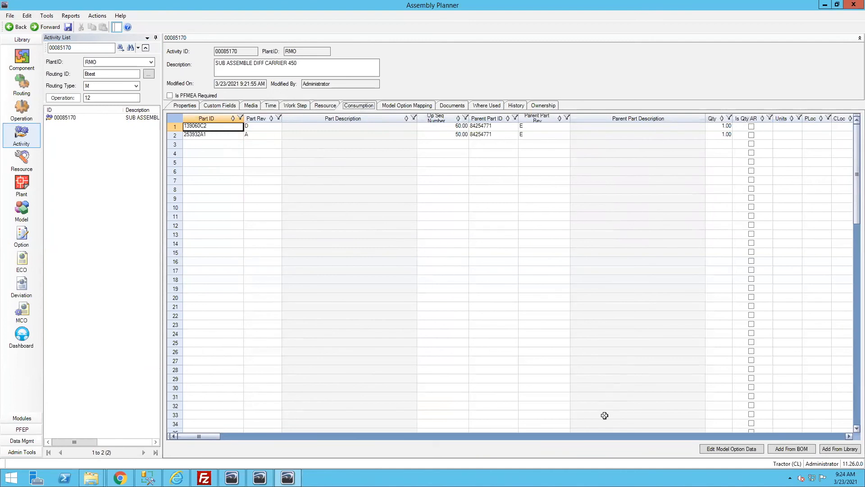
pyautogui.click(598, 436)
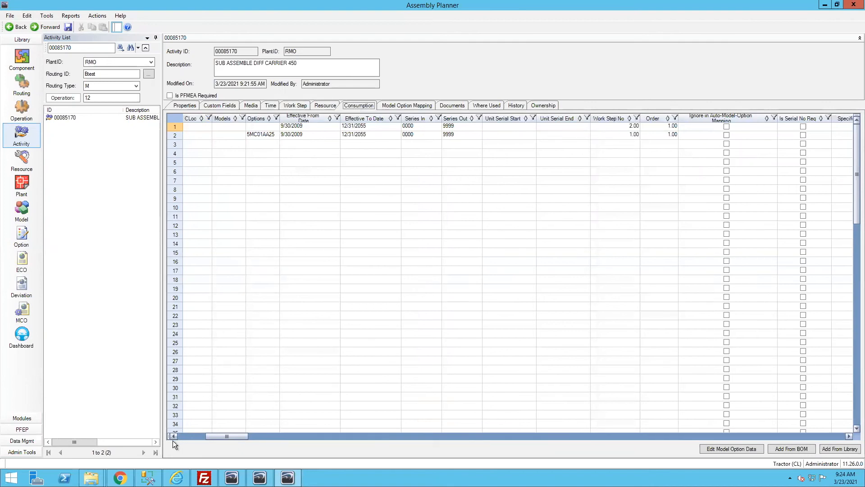
pyautogui.click(311, 435)
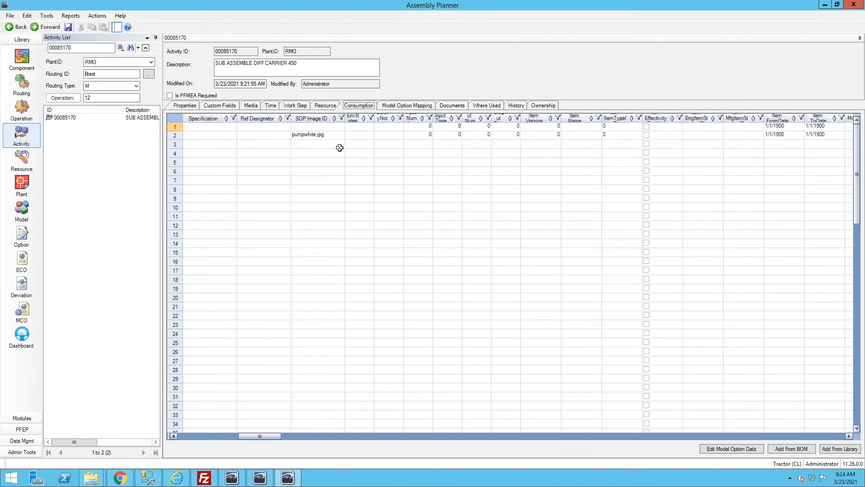
pyautogui.click(312, 118)
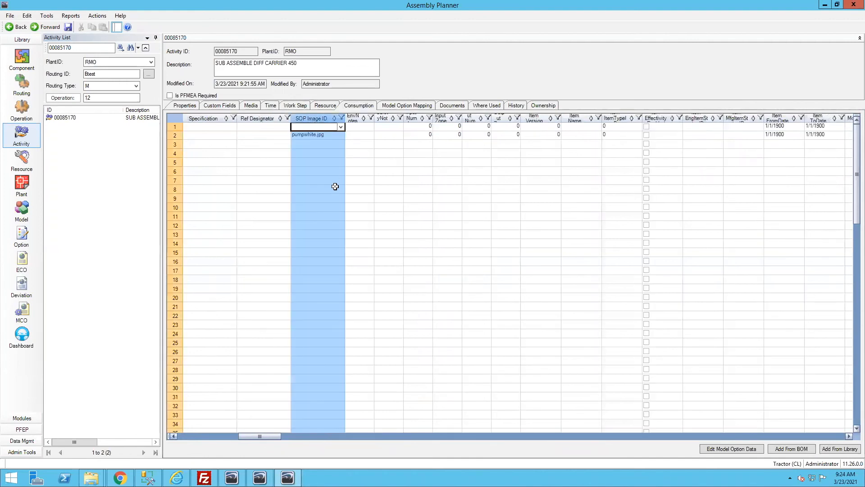
pyautogui.click(213, 434)
pyautogui.click(212, 434)
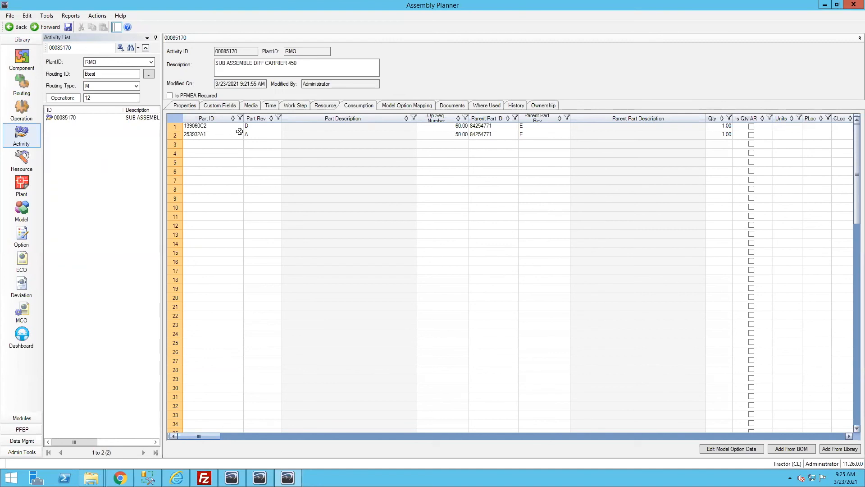
# Return to the Pump Assembly operation and compare the SOP images, descriptions and calculated times of its first two activities.
pyautogui.click(21, 108)
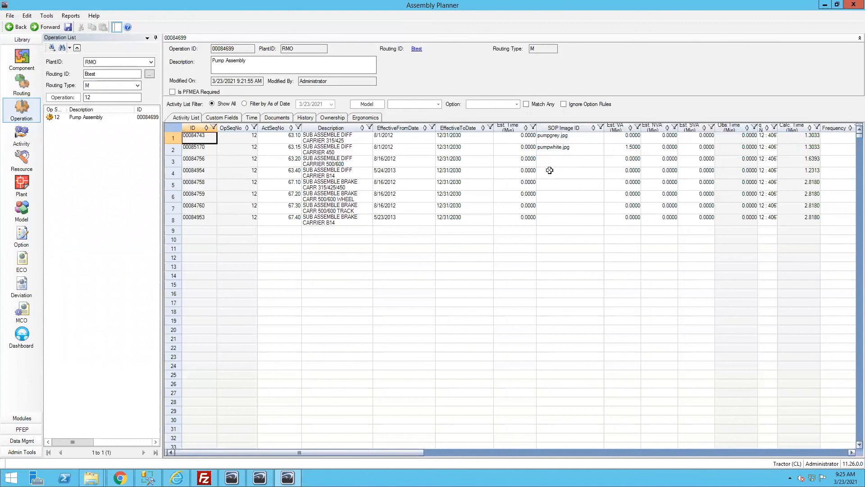
pyautogui.click(567, 149)
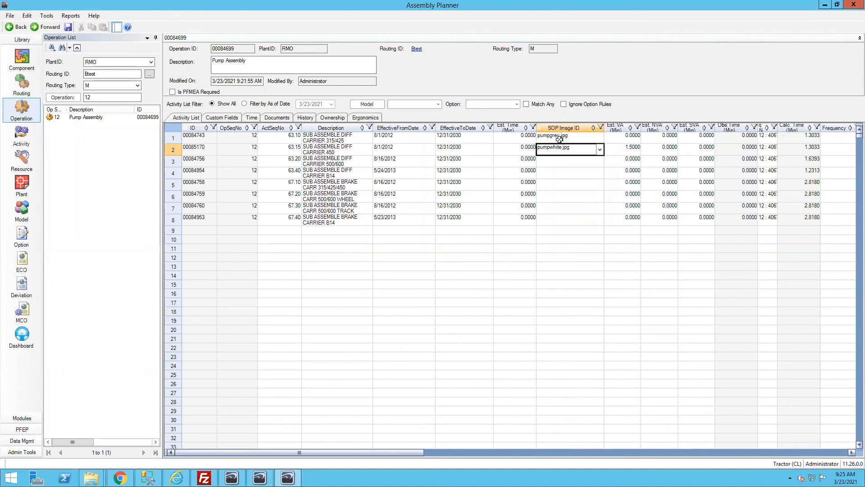
pyautogui.click(559, 140)
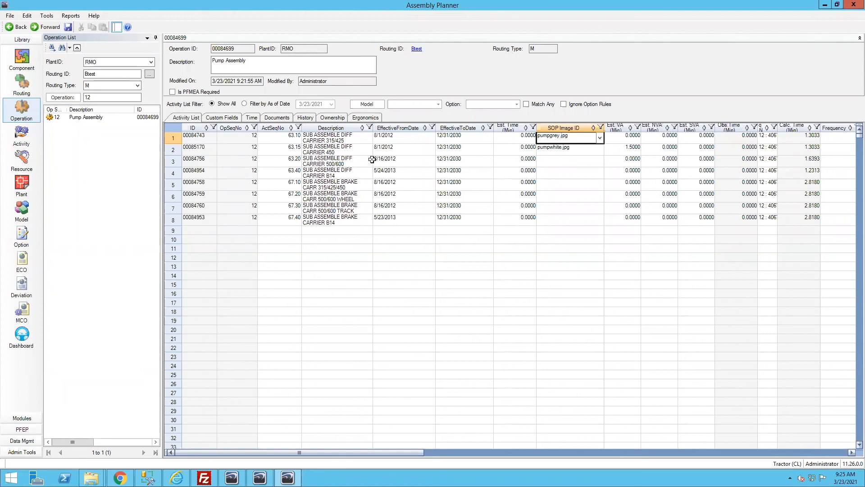
pyautogui.click(335, 150)
pyautogui.click(326, 137)
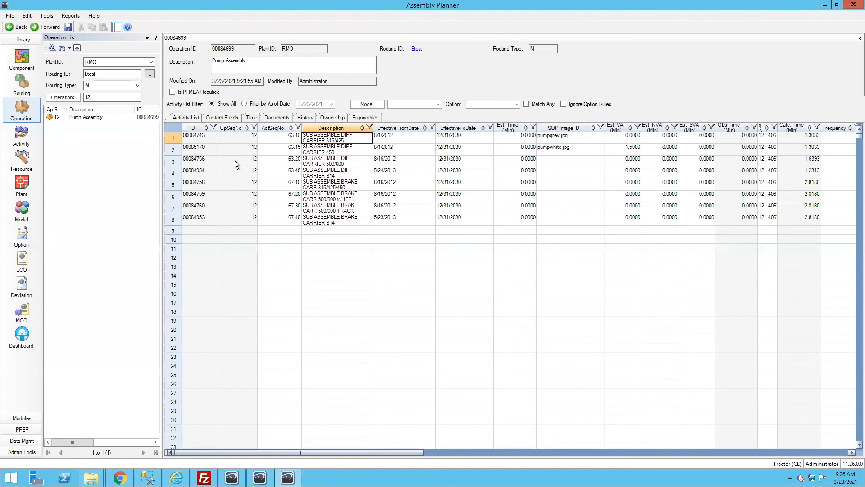
pyautogui.click(215, 161)
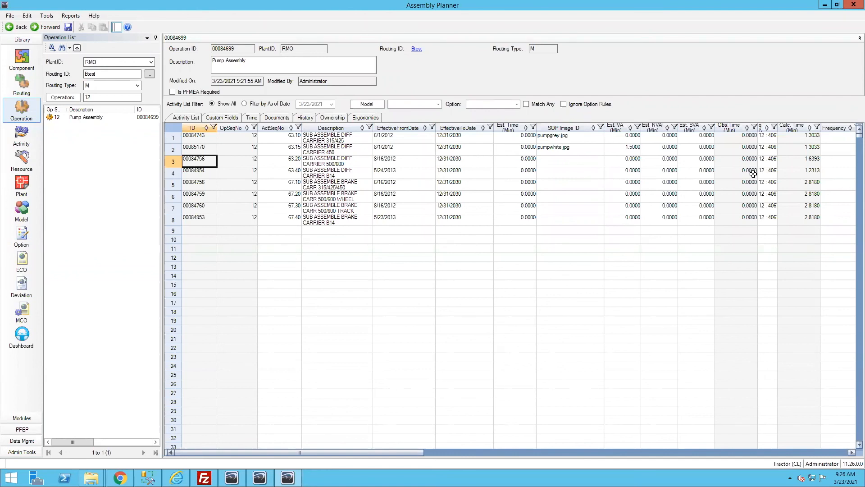
pyautogui.moveTo(799, 141); pyautogui.dragTo(804, 151)
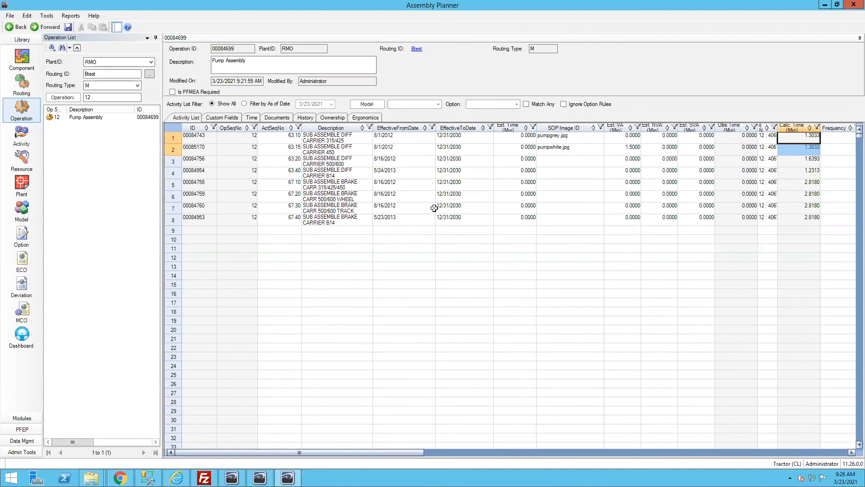
# Delete activity 00085170 from the Pump Assembly operation.
pyautogui.click(180, 149)
pyautogui.rightClick(181, 150)
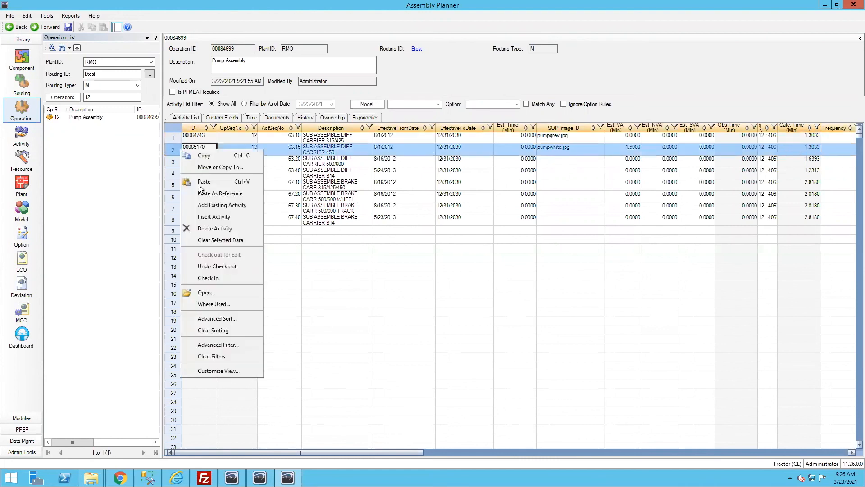
pyautogui.click(223, 228)
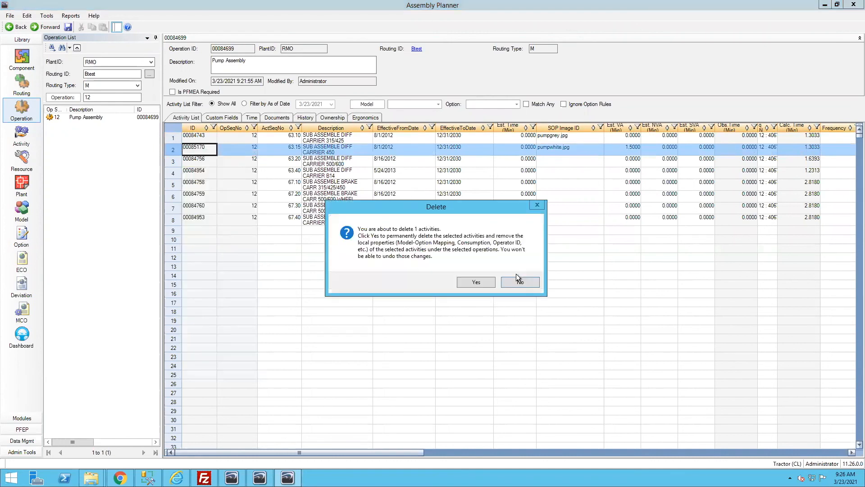
pyautogui.click(494, 282)
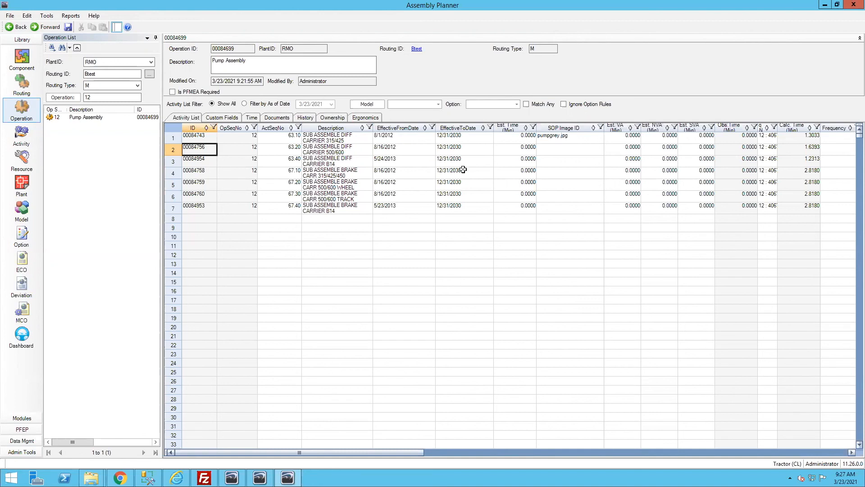
# Check activity 00084743's option mapping and consumed parts, and return to the activity descriptions of the Pump Assembly operation.
pyautogui.doubleClick(175, 140)
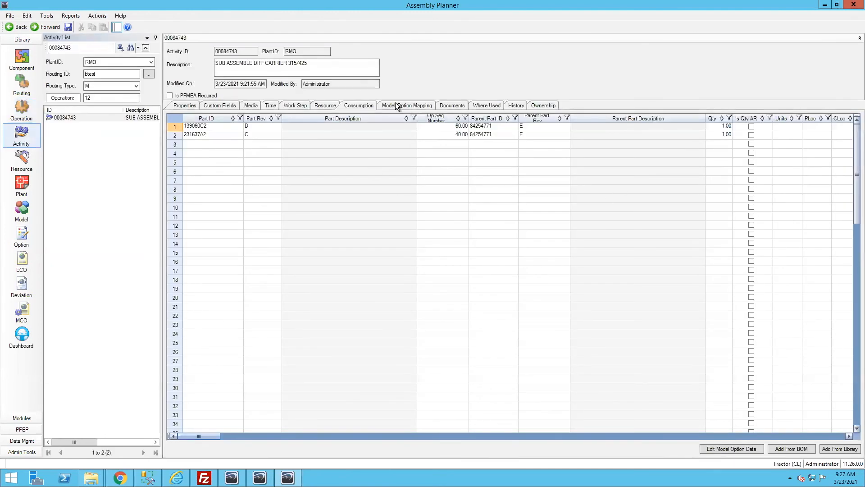
pyautogui.click(400, 106)
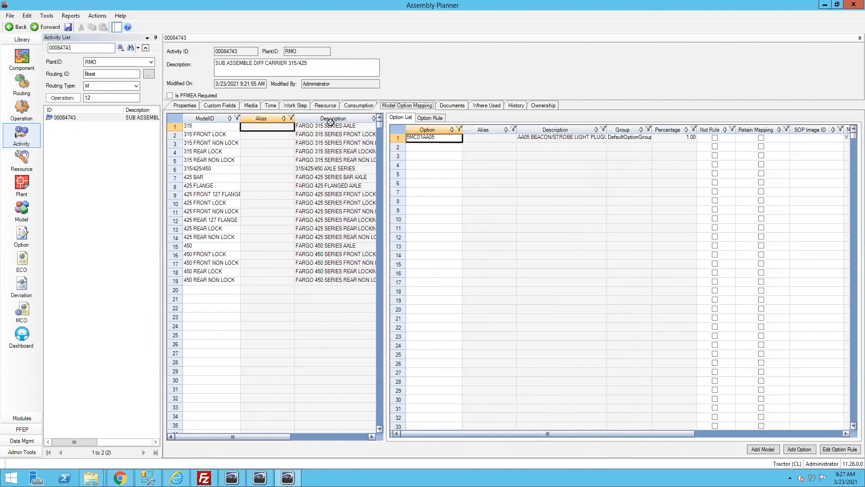
pyautogui.click(358, 106)
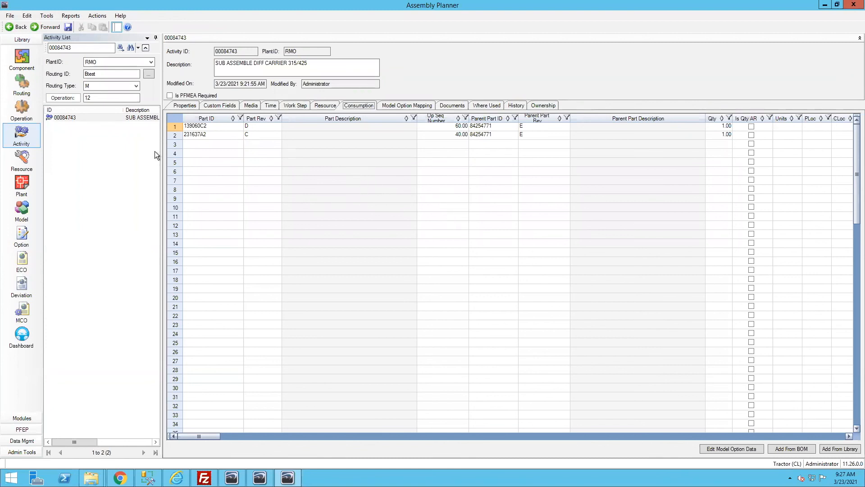
pyautogui.click(22, 110)
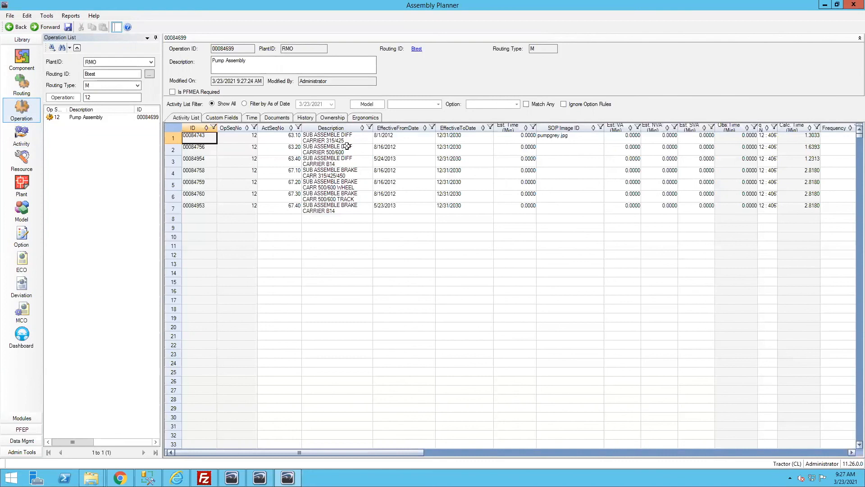
pyautogui.moveTo(347, 139); pyautogui.dragTo(355, 205)
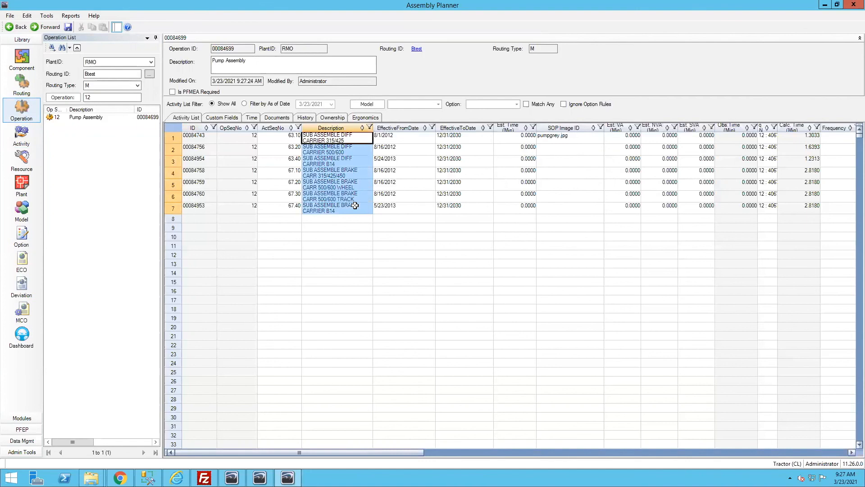